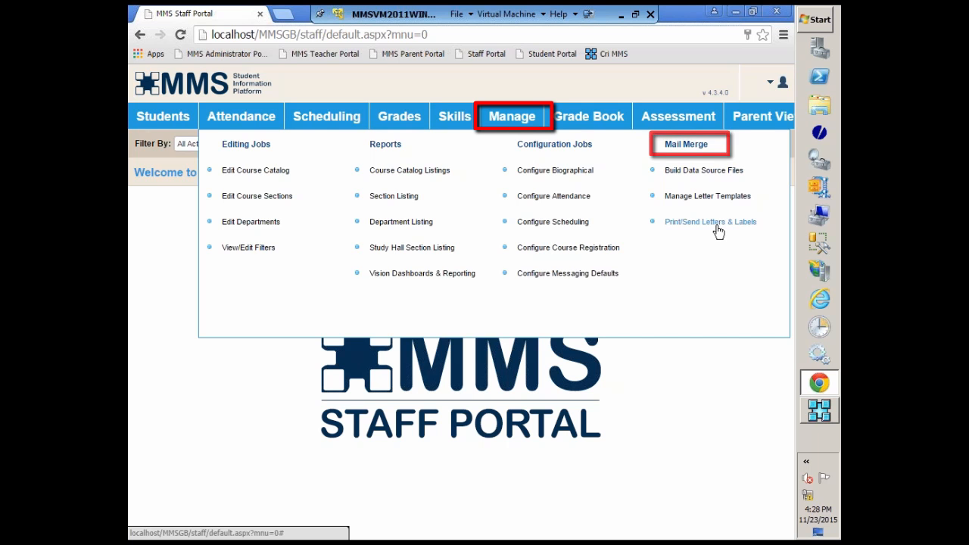
Open the Build Data Source Files job for mail merge and choose Biographical Mail Merge as the template type.
click(691, 173)
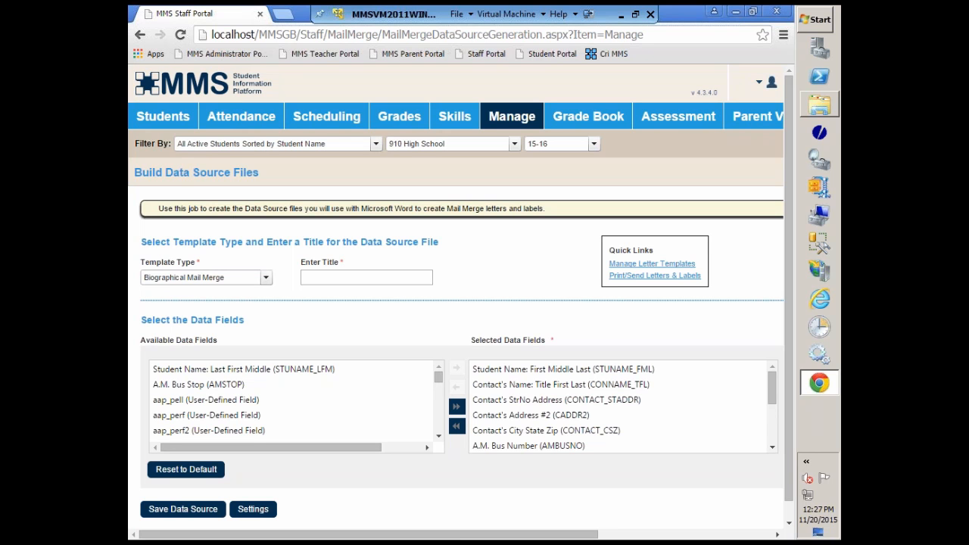
click(267, 280)
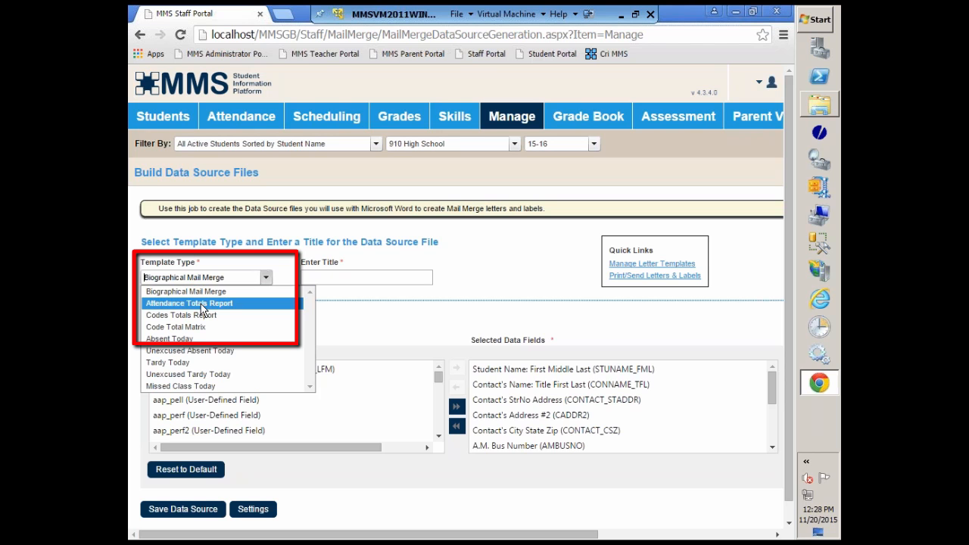
click(219, 295)
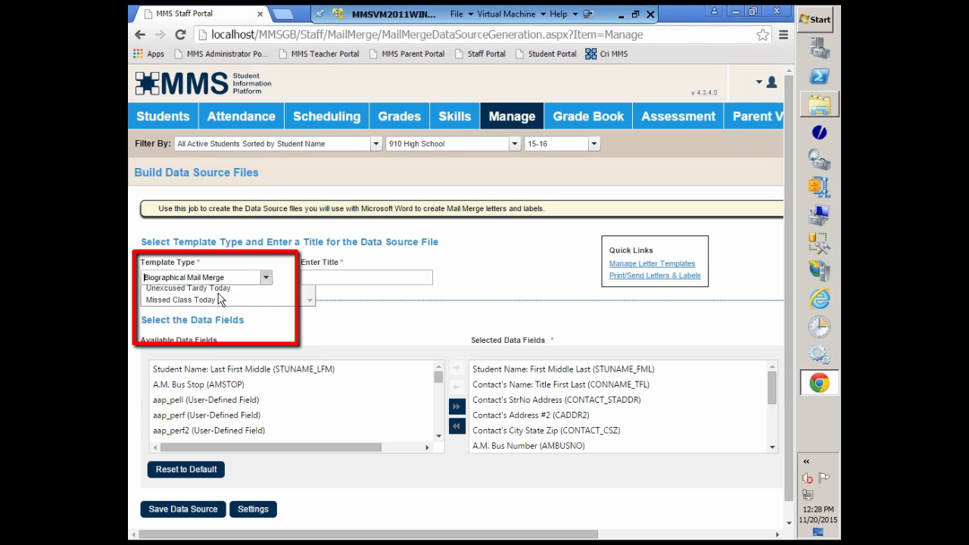
Enter ParentPortalLetter as the title of the data source file.
click(360, 279)
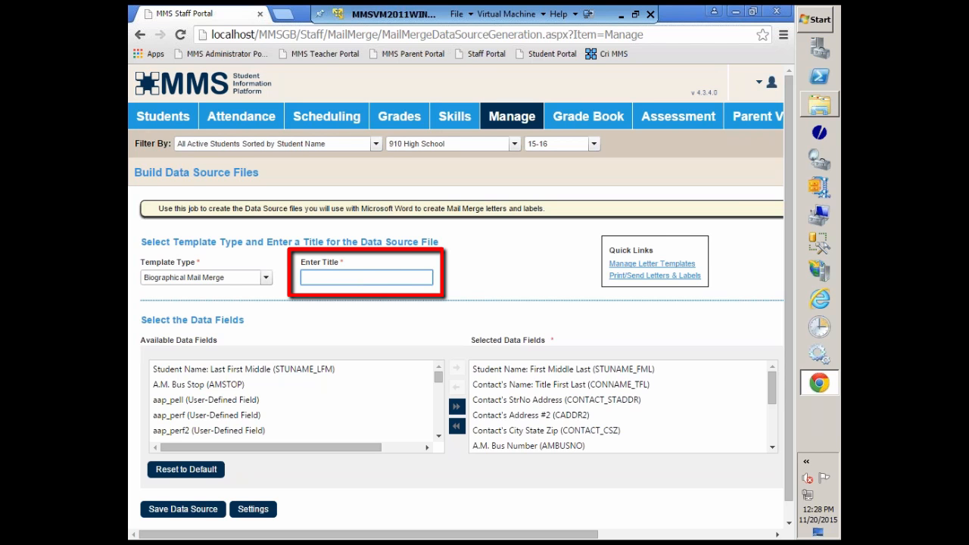
text(Pa)
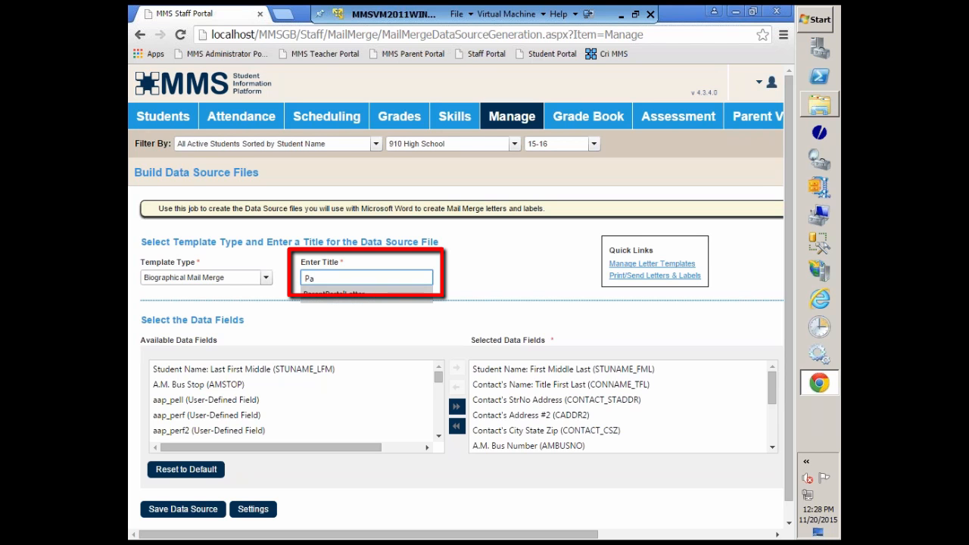
key(Down)
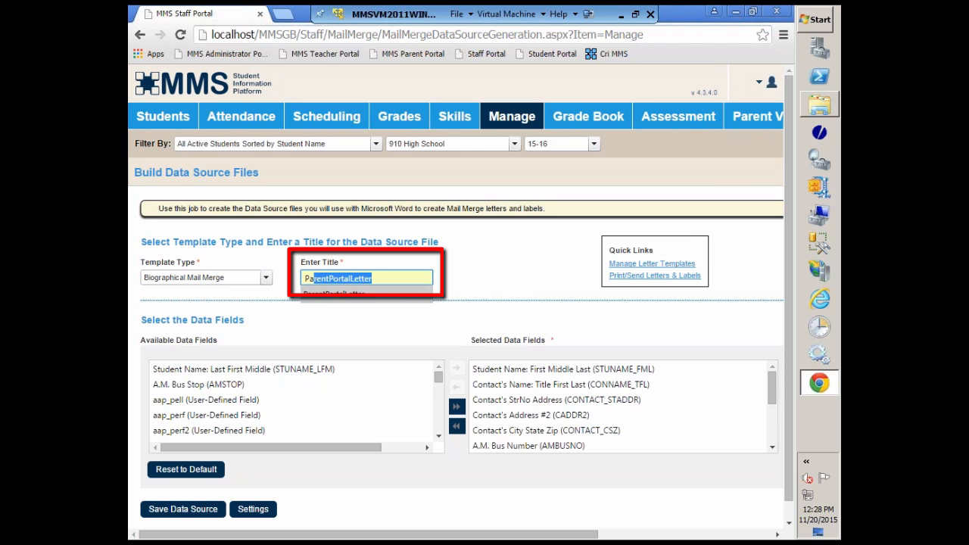
key(Return)
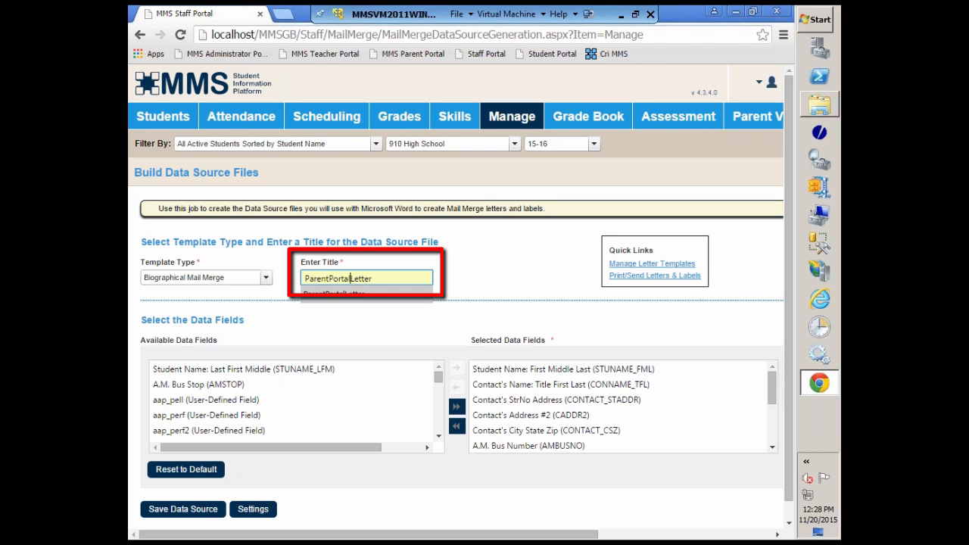
text(/)
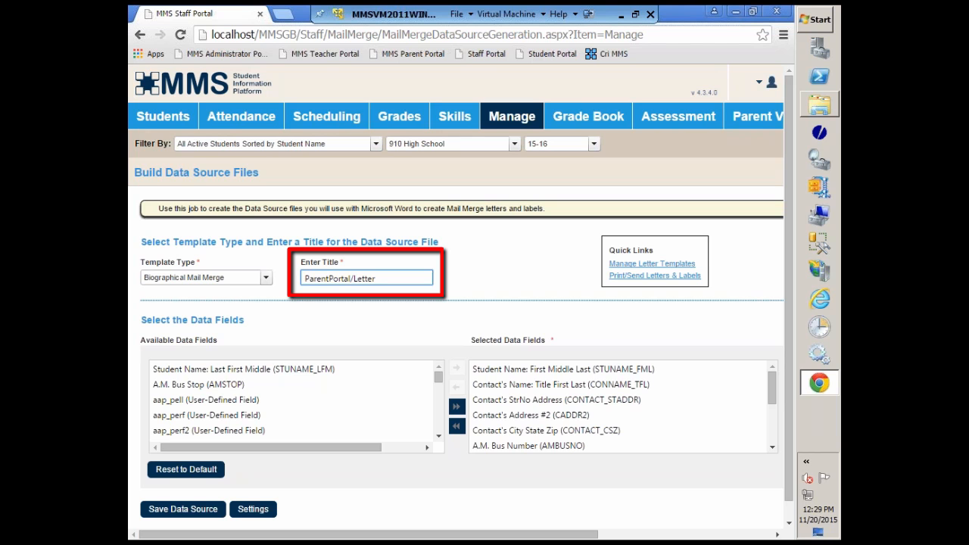
text(#)
key(BackSpace)
key(BackSpace)
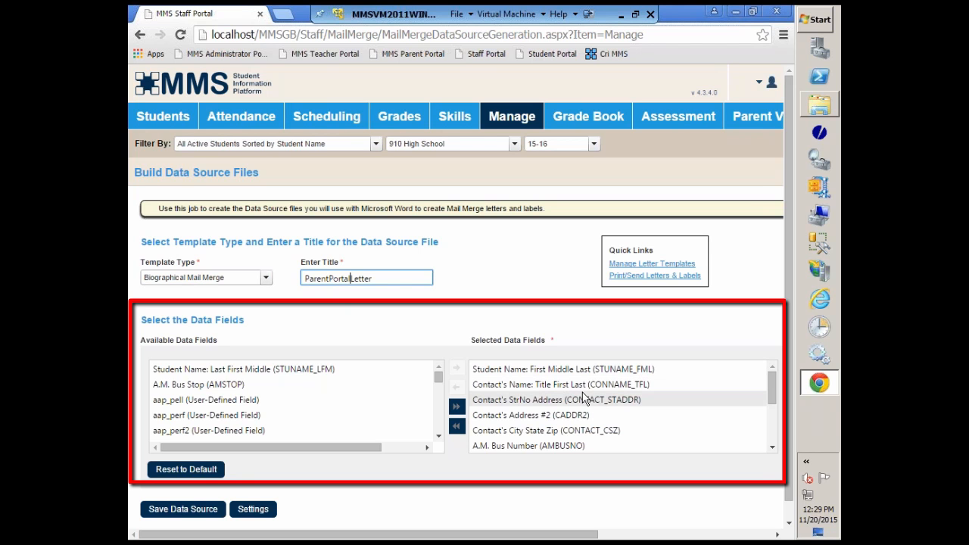
Remove A.M. Bus Number, Grade Level, Homeroom and Homeroom Teacher from the selected data fields.
click(524, 403)
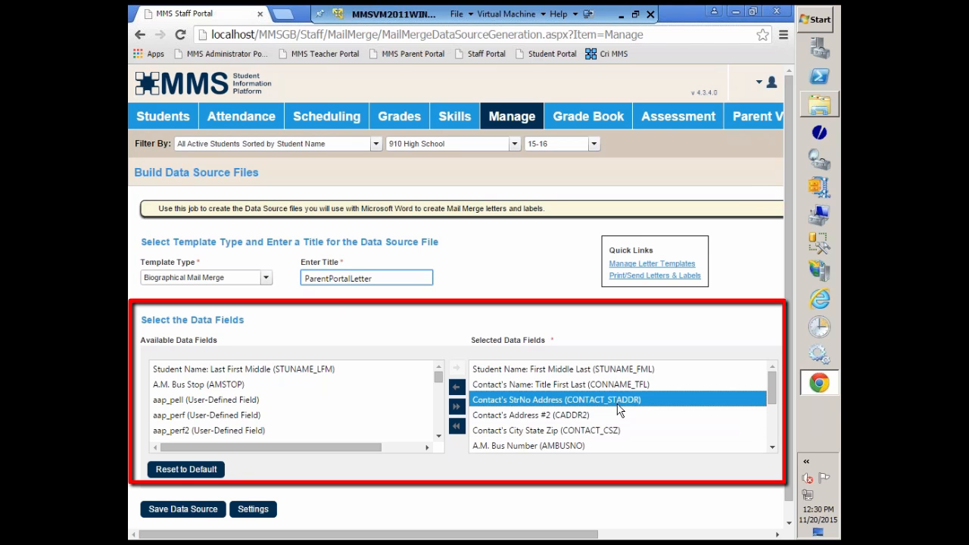
click(533, 431)
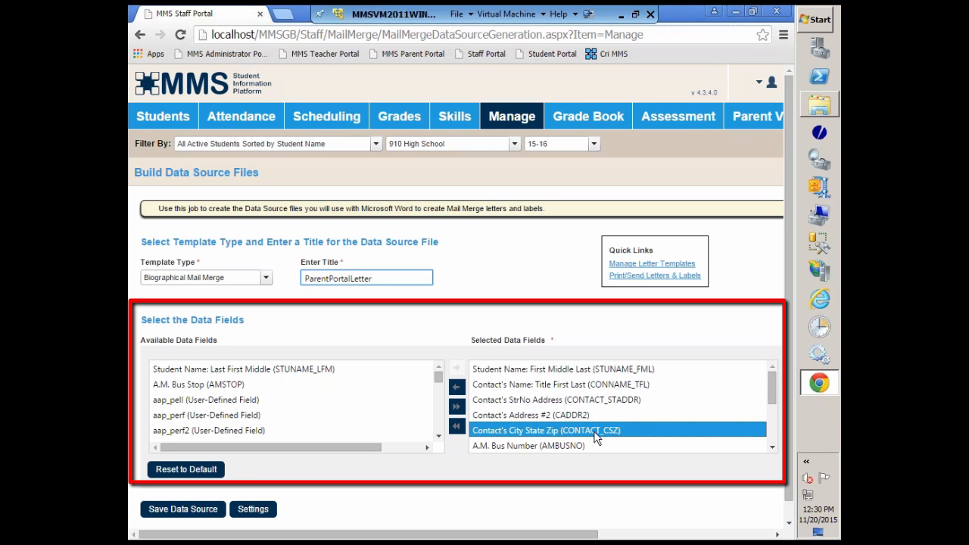
click(770, 447)
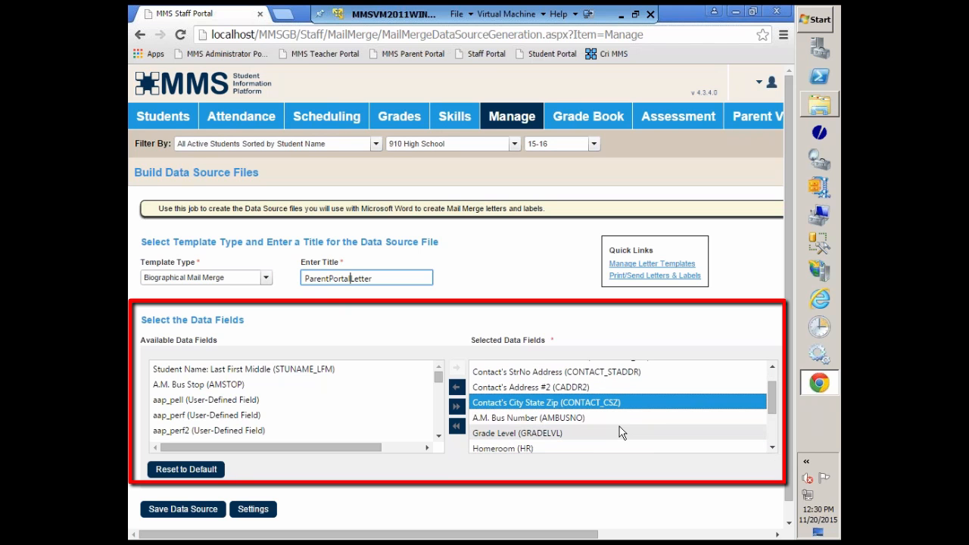
click(505, 418)
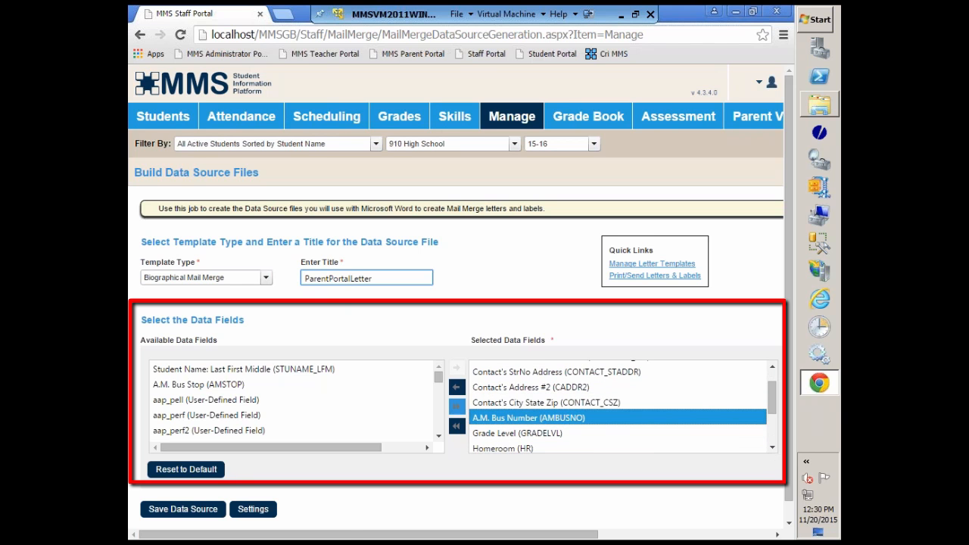
click(455, 391)
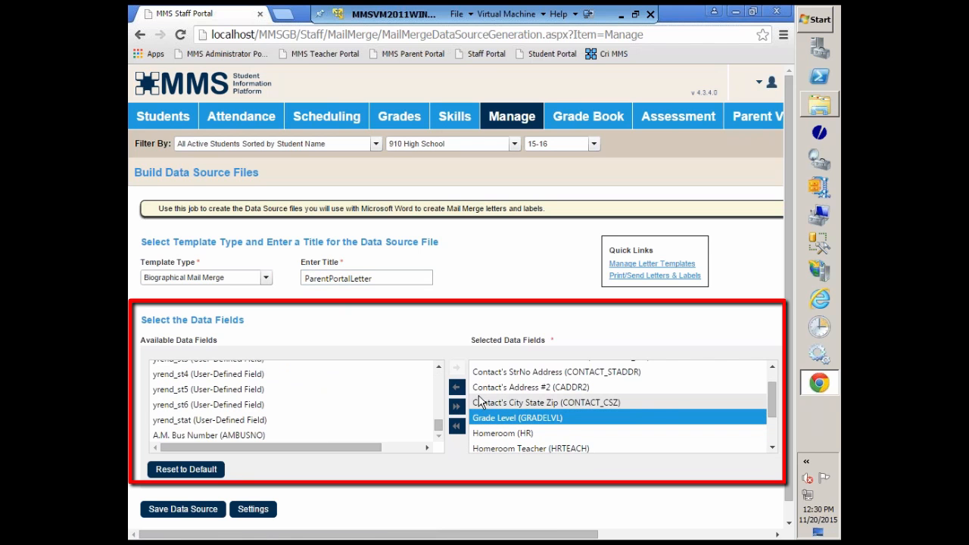
click(456, 388)
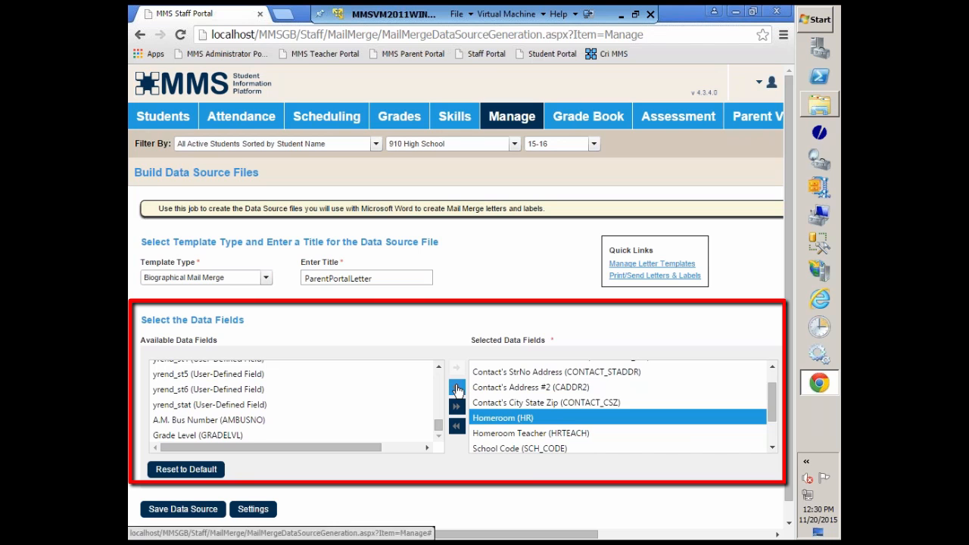
double_click(457, 388)
scroll(774, 426, down, 1)
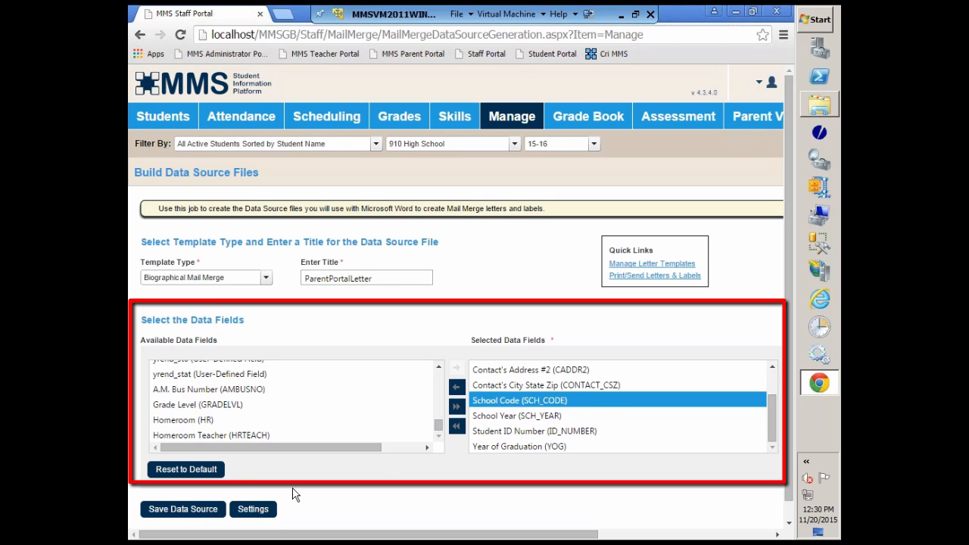
Recall the saved Parent Portal Letter setting and review the resulting list of selected data fields.
click(254, 513)
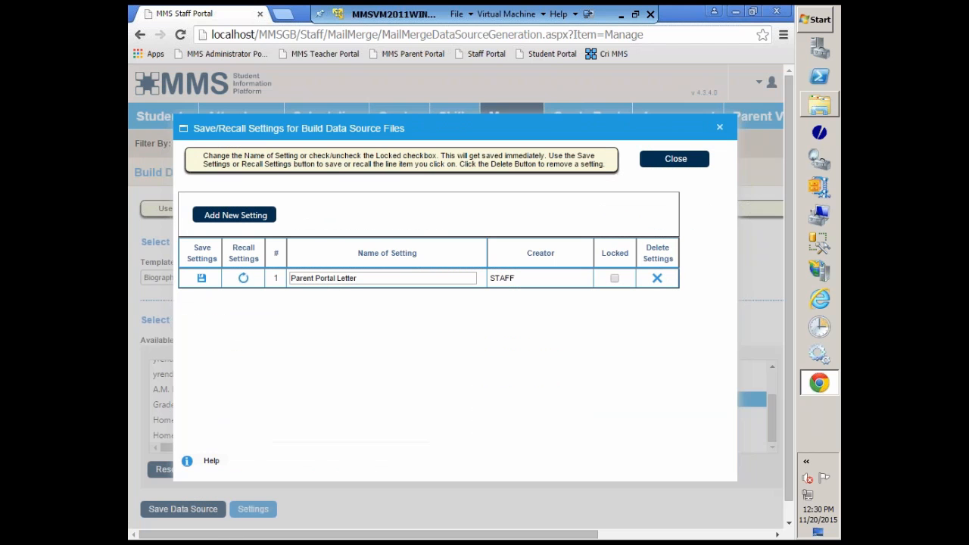
click(242, 279)
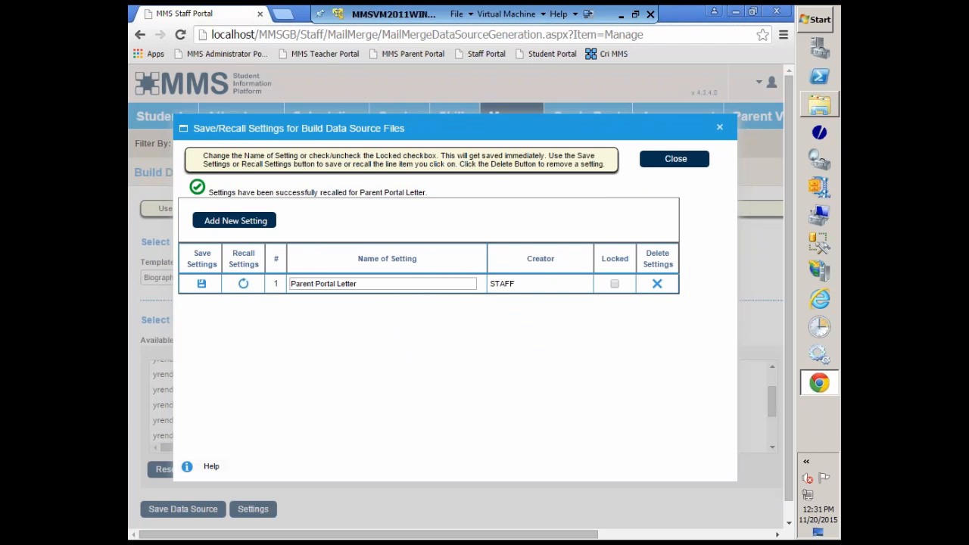
click(689, 162)
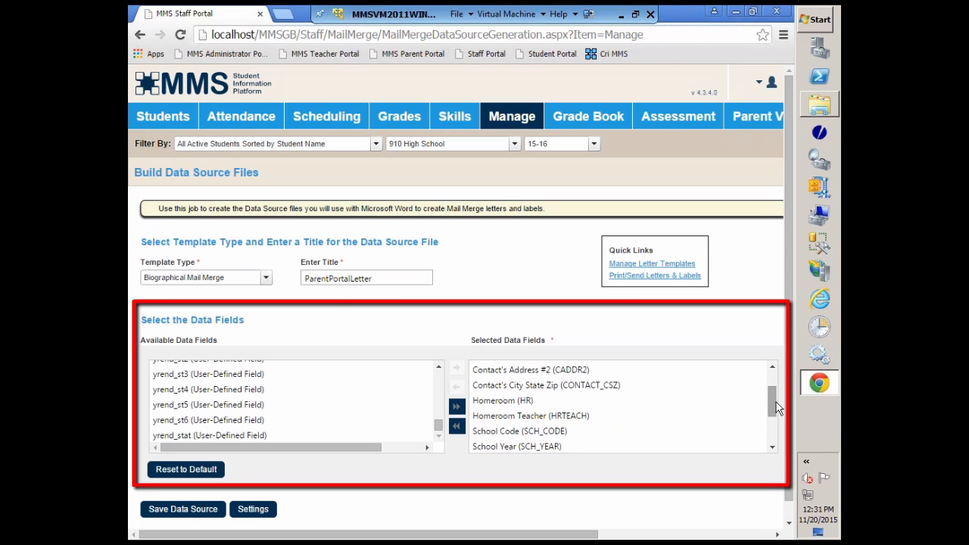
drag(776, 402, 780, 436)
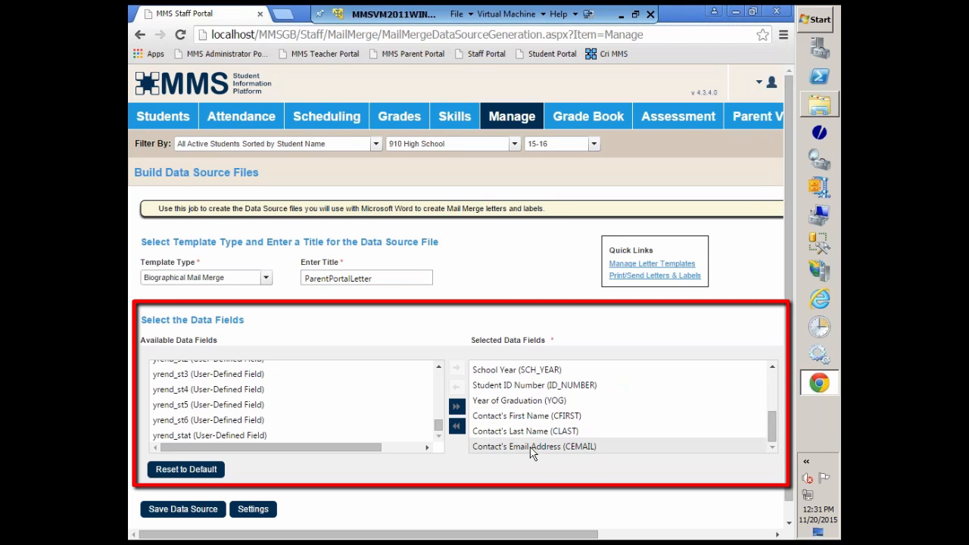
mouse_move(772, 438)
mouse_down()
mouse_move(772, 390)
mouse_move(775, 436)
mouse_up()
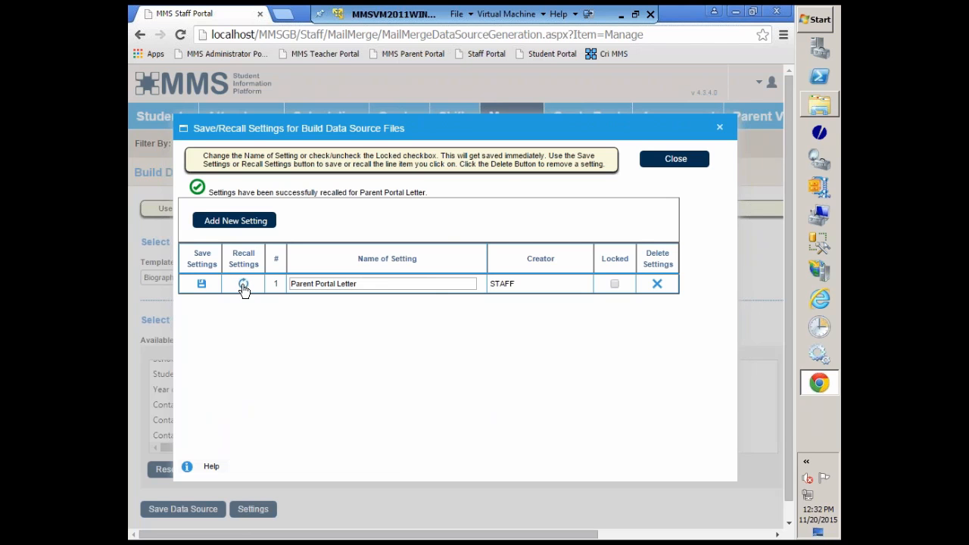
Reload the Parent Portal Letter setting and save the data source file.
click(242, 287)
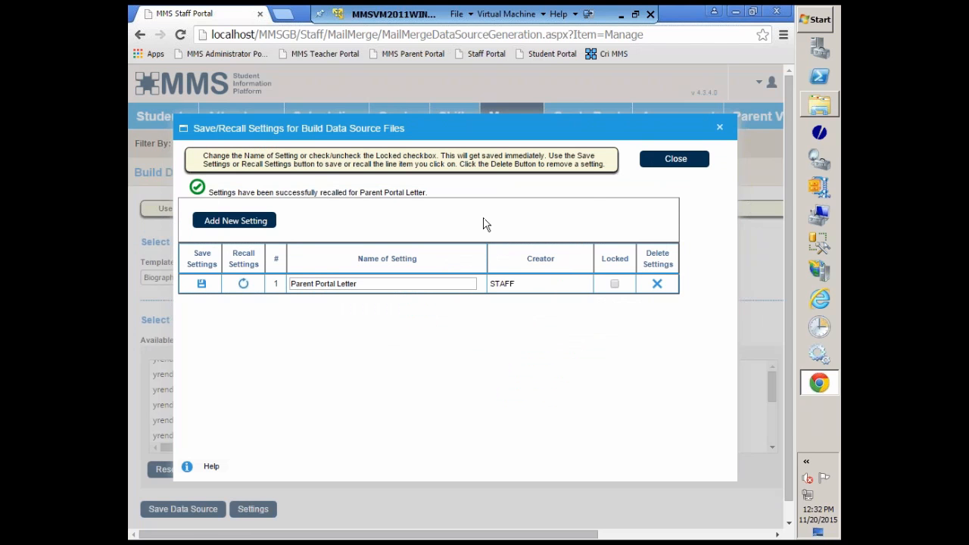
click(673, 168)
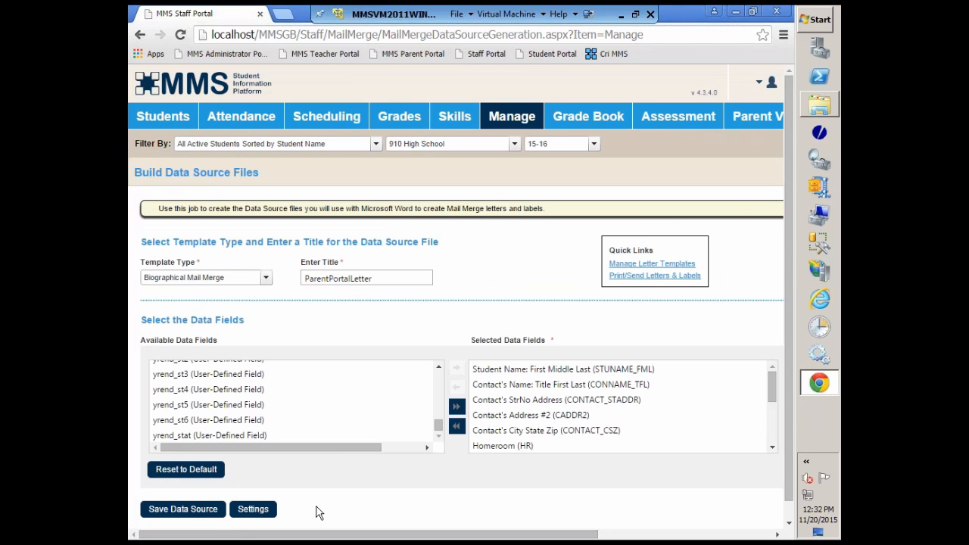
click(165, 514)
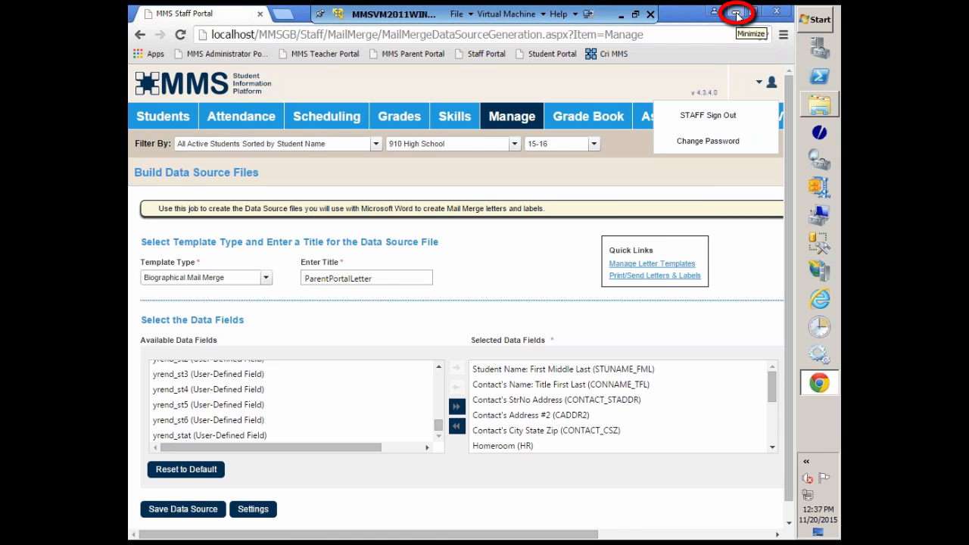
Switch to the Downloads folder and open PPLetter - Copy.doc in Word, allowing its SQL command to run.
click(736, 15)
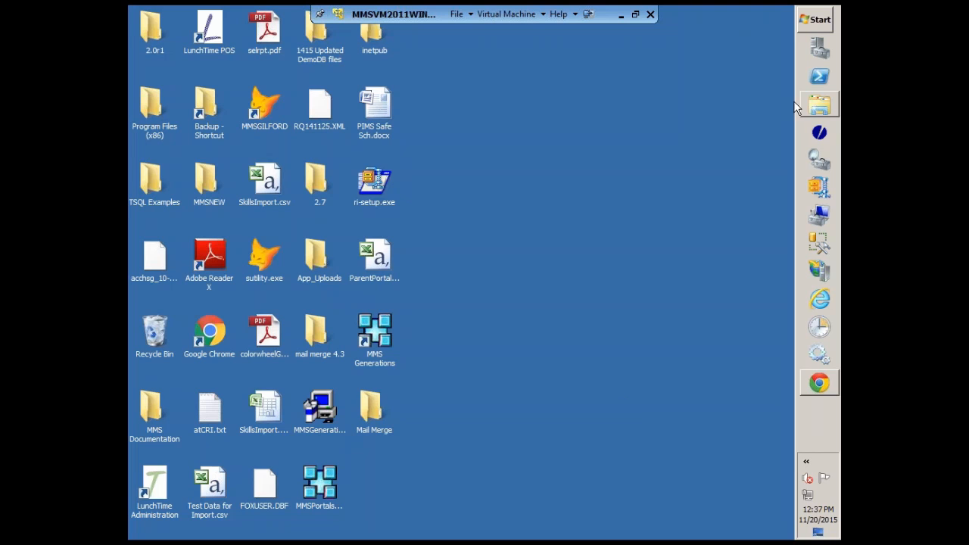
click(826, 105)
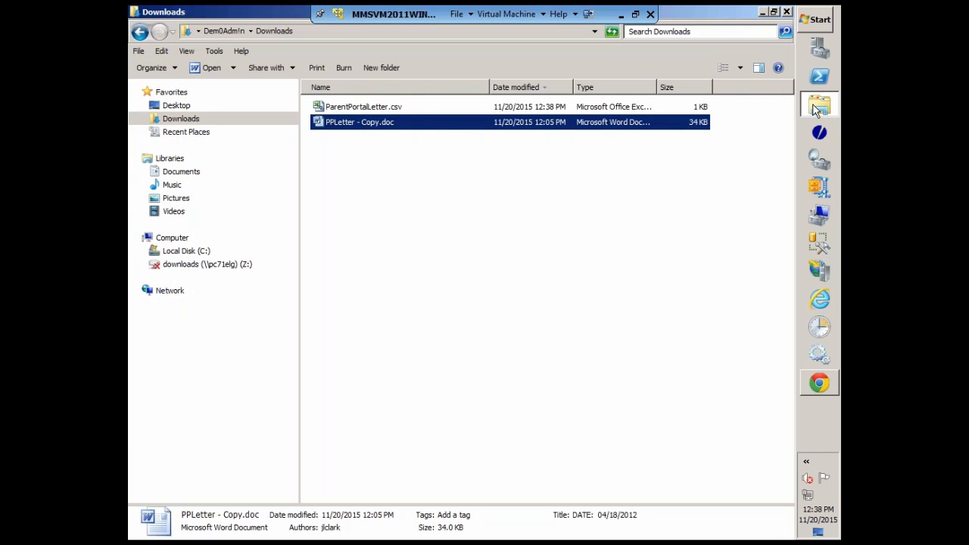
click(343, 166)
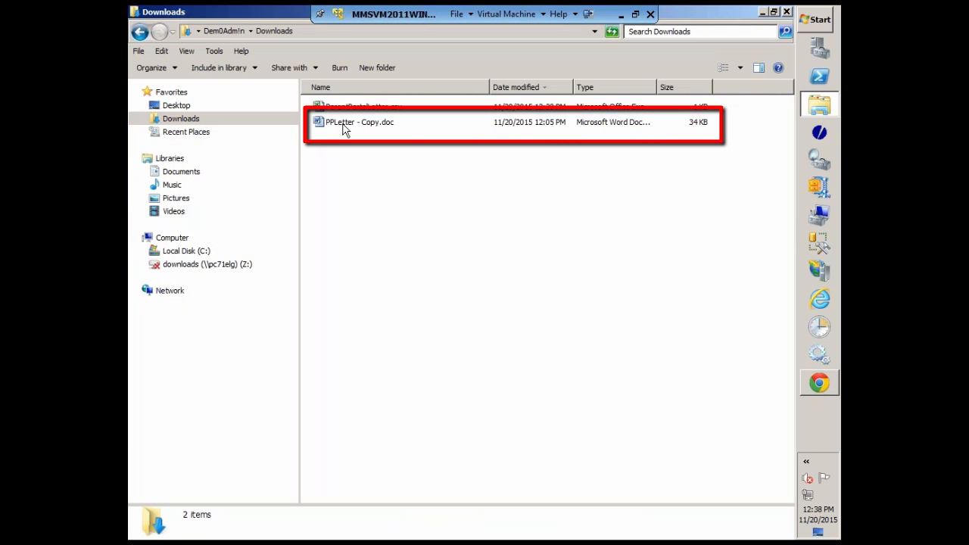
double_click(344, 129)
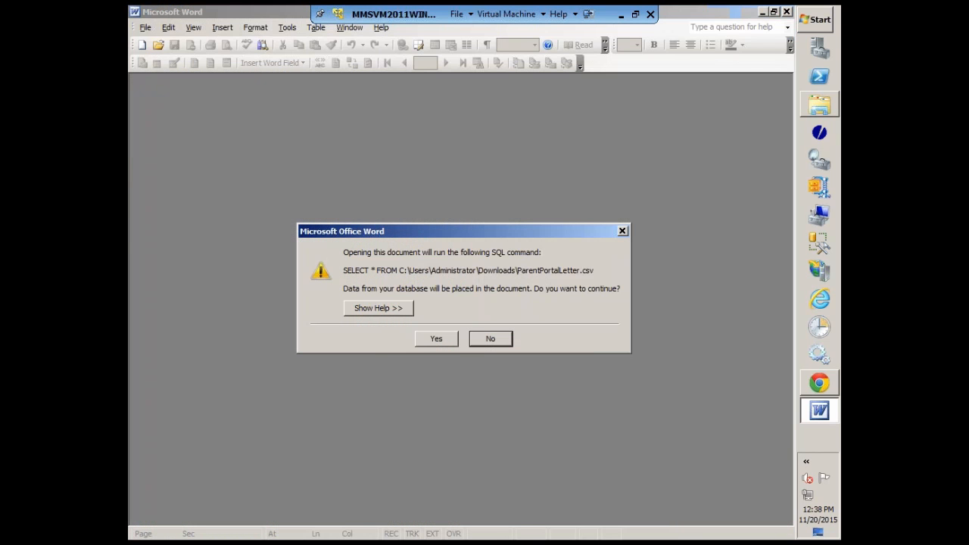
click(438, 340)
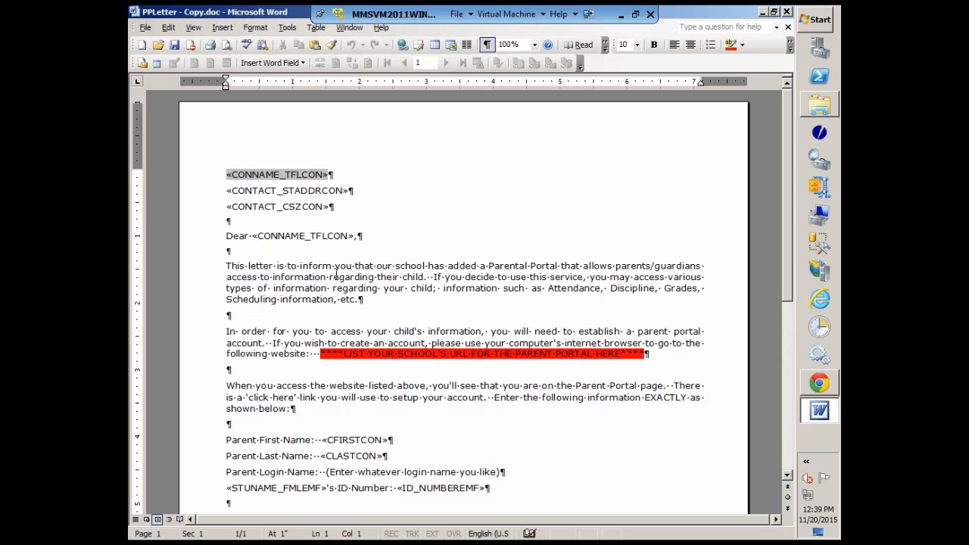
Change the letter's main document type to Normal Word document.
click(143, 62)
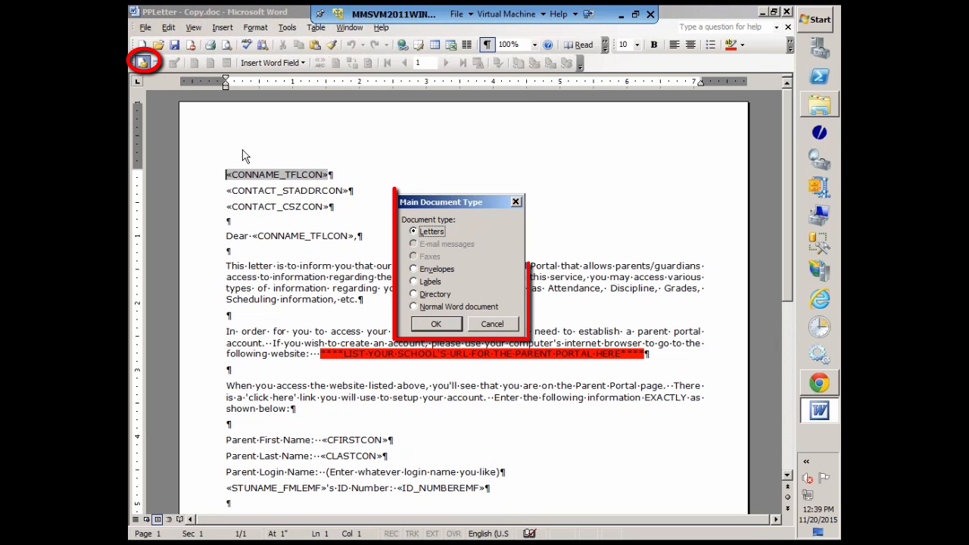
click(433, 306)
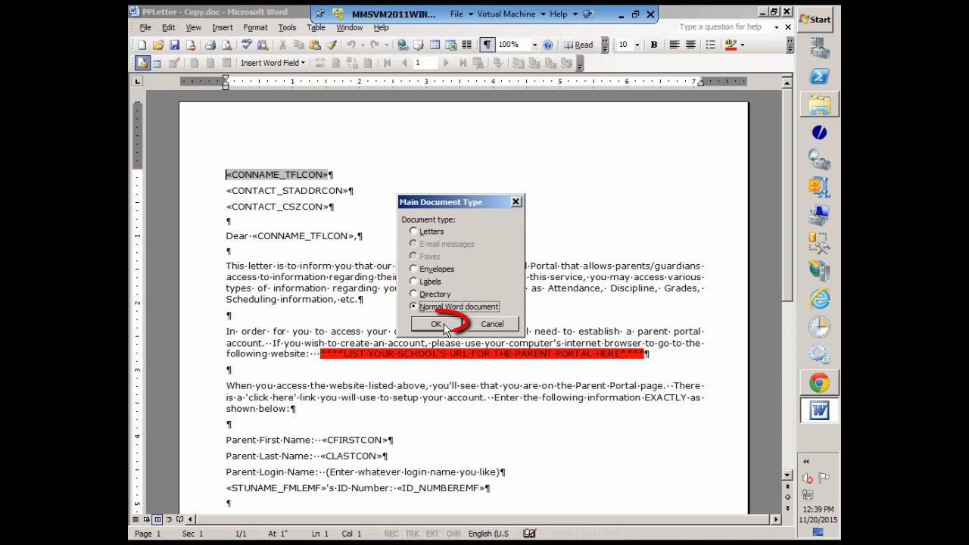
click(445, 327)
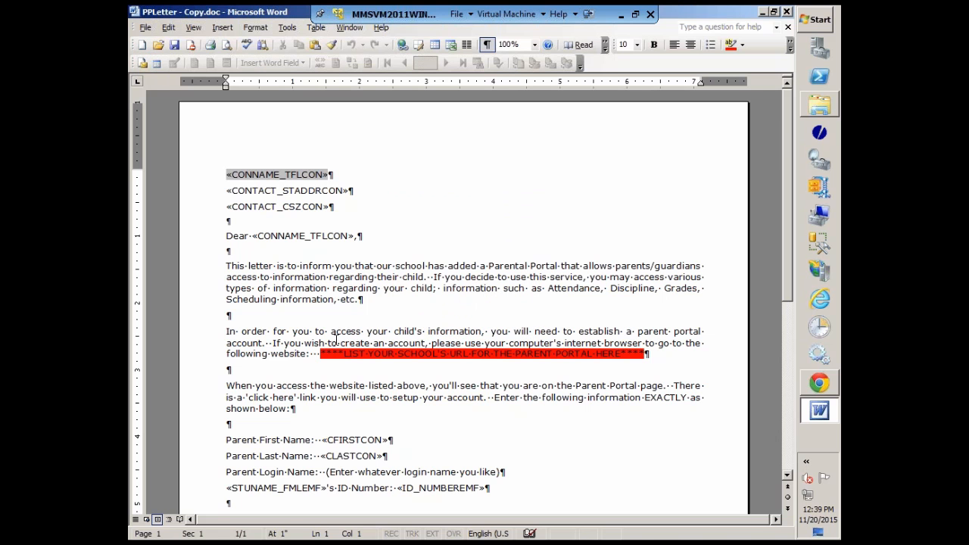
Attach ParentPortalLetter.csv from the Downloads folder to the letter as its mail merge data source.
click(158, 64)
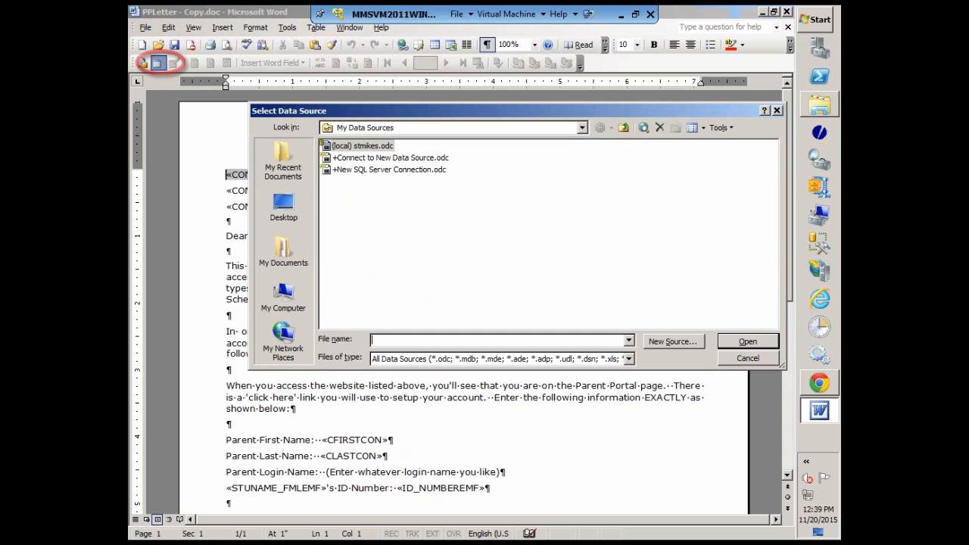
click(623, 129)
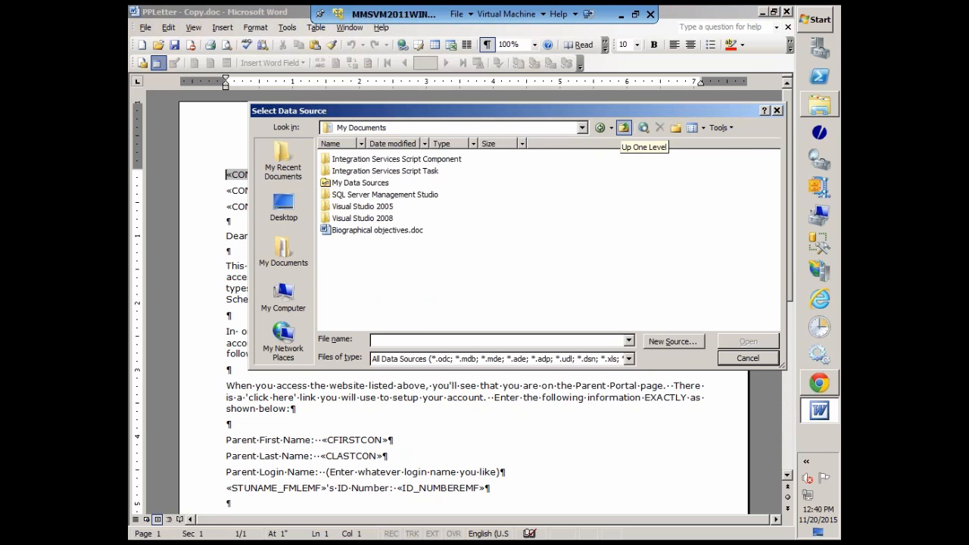
click(623, 128)
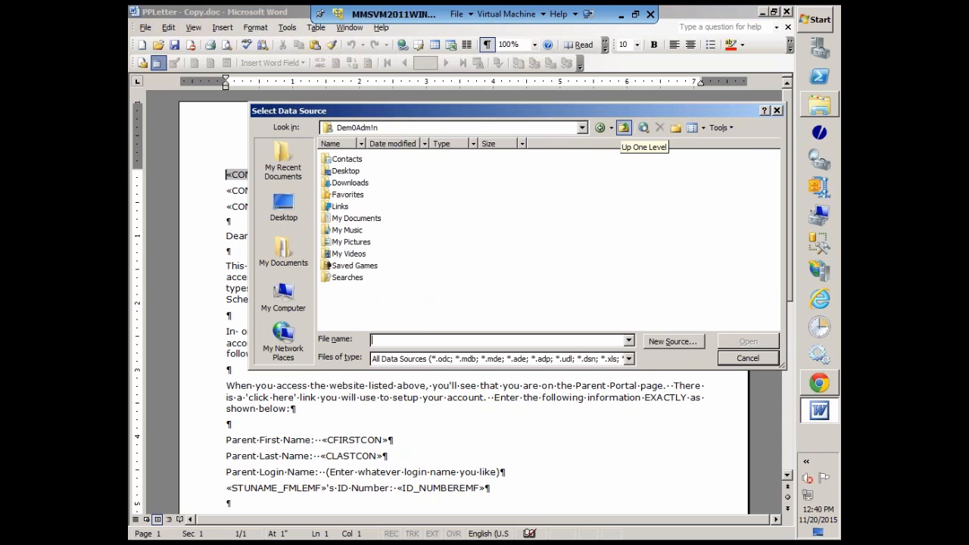
click(346, 184)
double_click(347, 183)
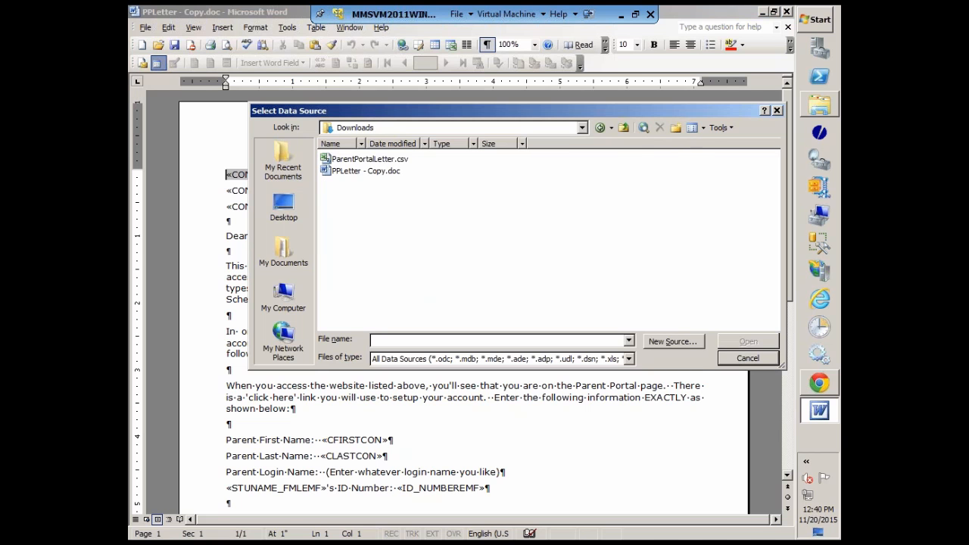
click(367, 159)
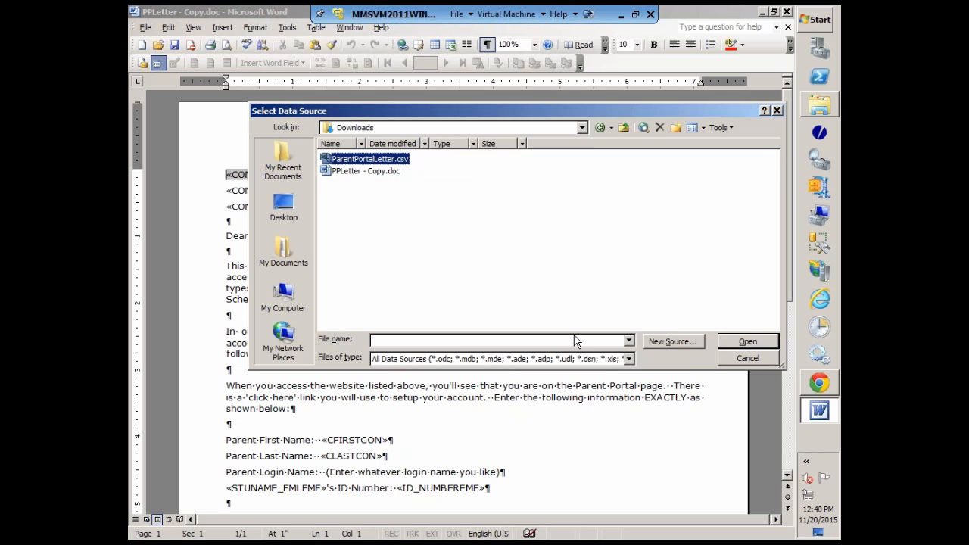
click(745, 342)
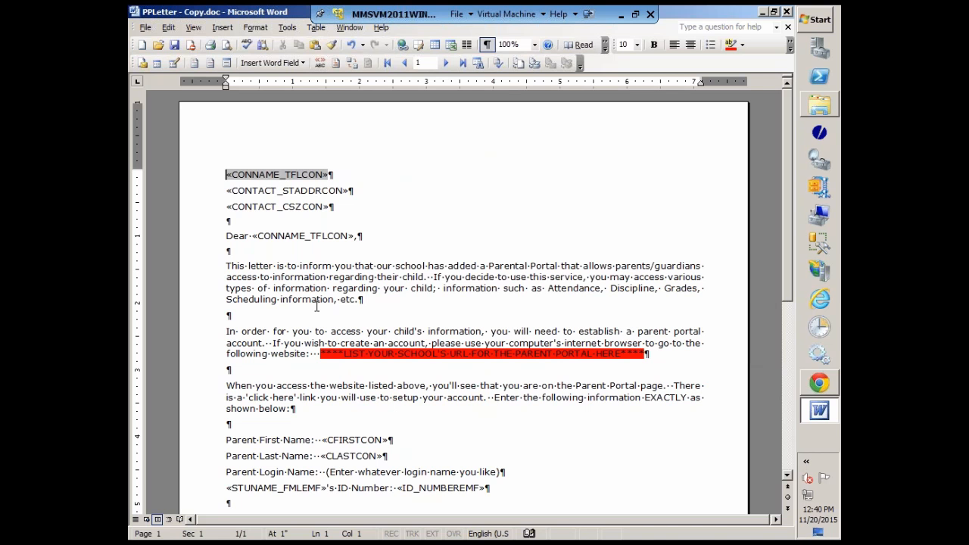
Replace the merge field in the "Dear" salutation with the CONNAME_TFLCON database field, keeping the comma after it.
click(363, 238)
key(Left)
key(BackSpace)
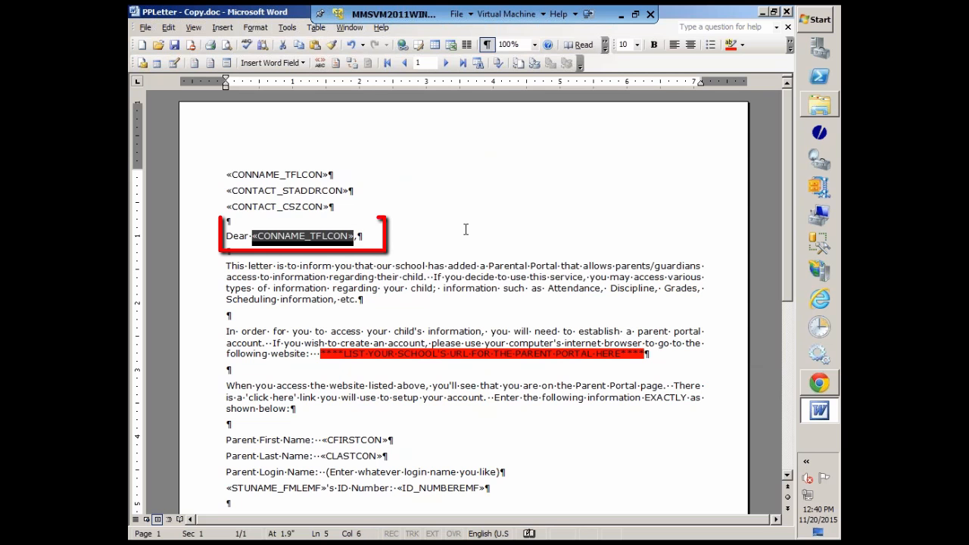
key(BackSpace)
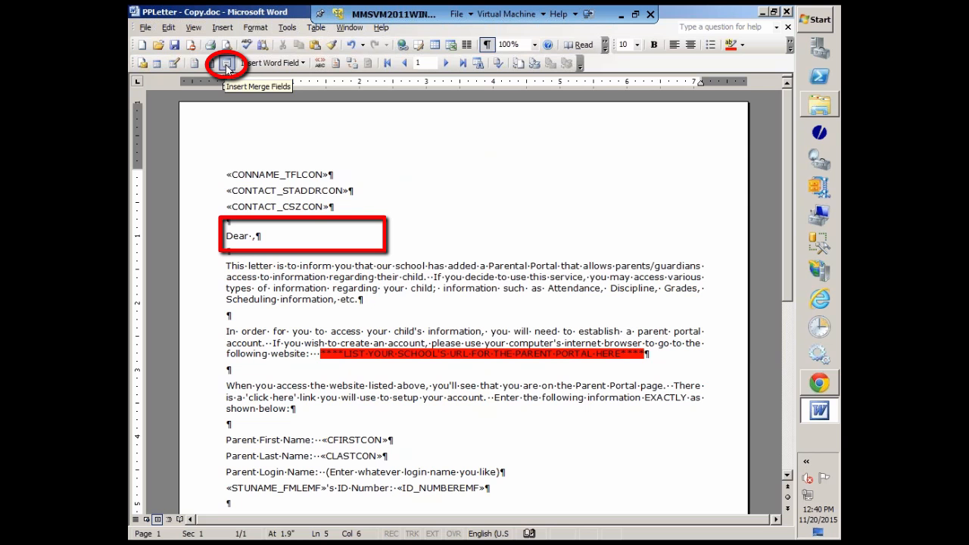
click(226, 66)
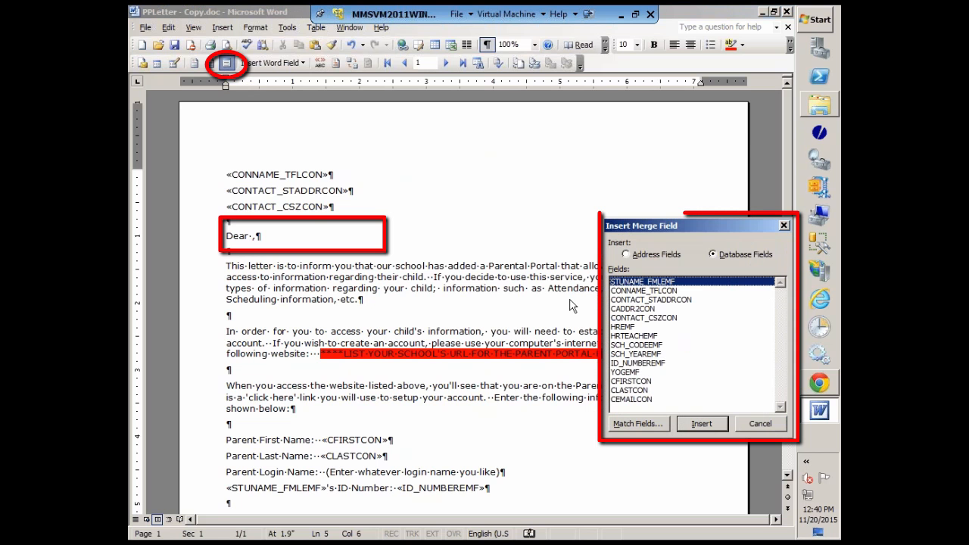
click(663, 292)
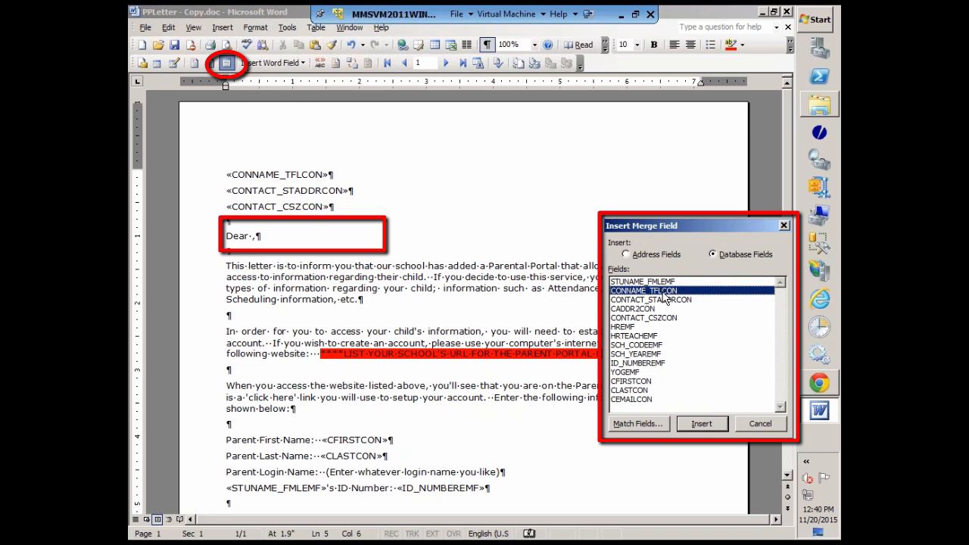
click(701, 426)
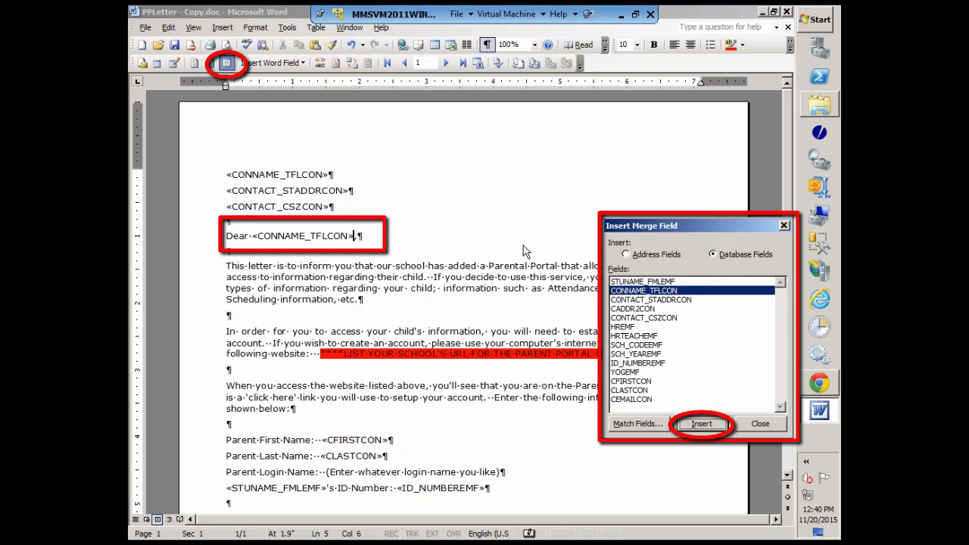
click(759, 424)
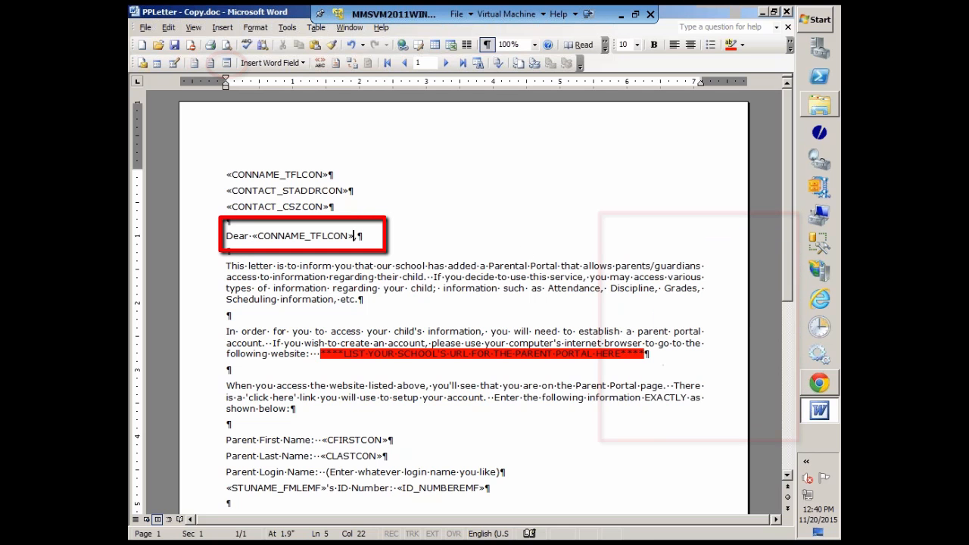
click(389, 300)
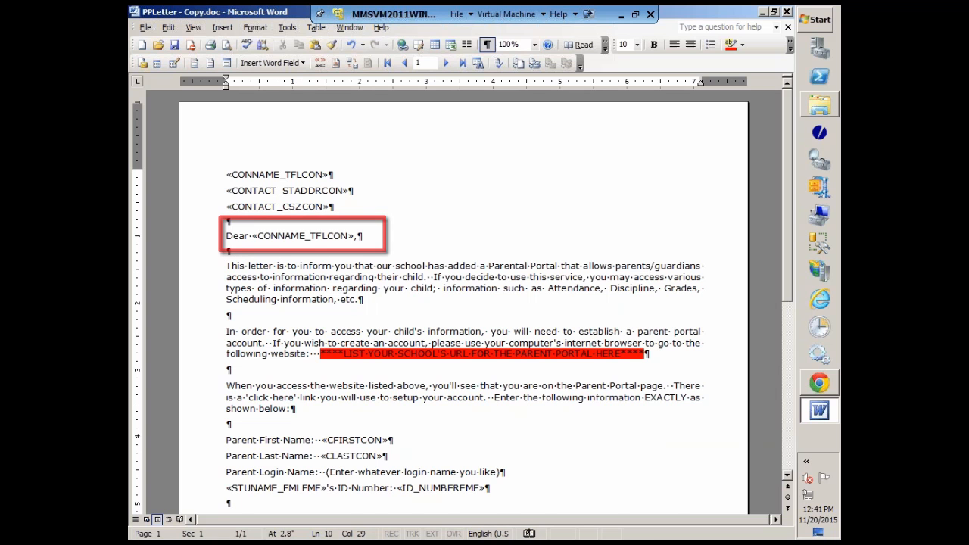
Look over the rest of the letter, then close the document and exit Word.
scroll(474, 349, down, 5)
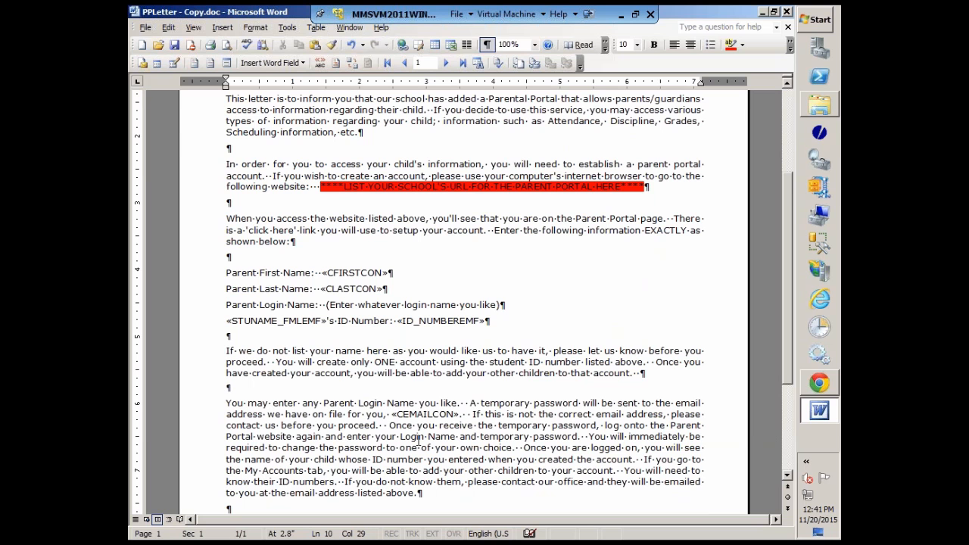
scroll(418, 441, down, 3)
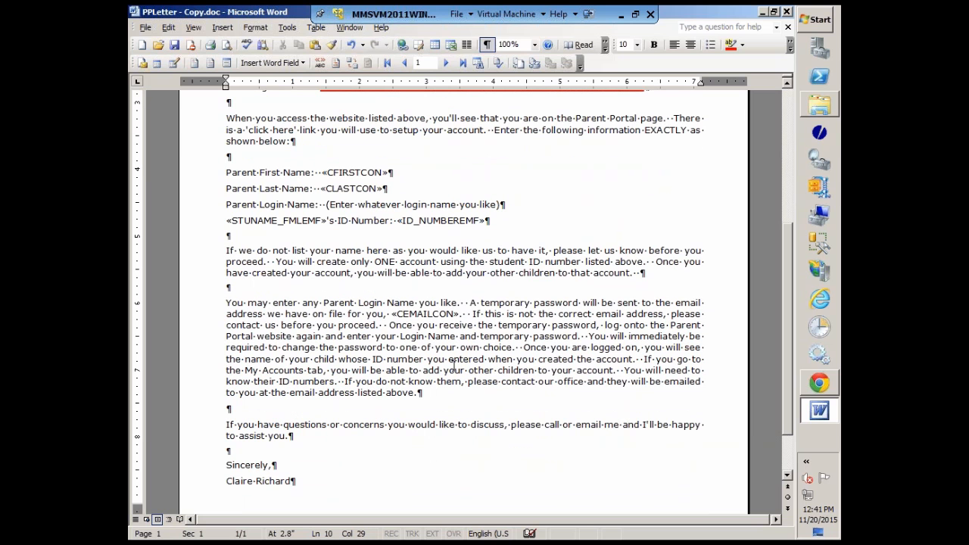
scroll(454, 367, up, 7)
scroll(454, 367, up, 1)
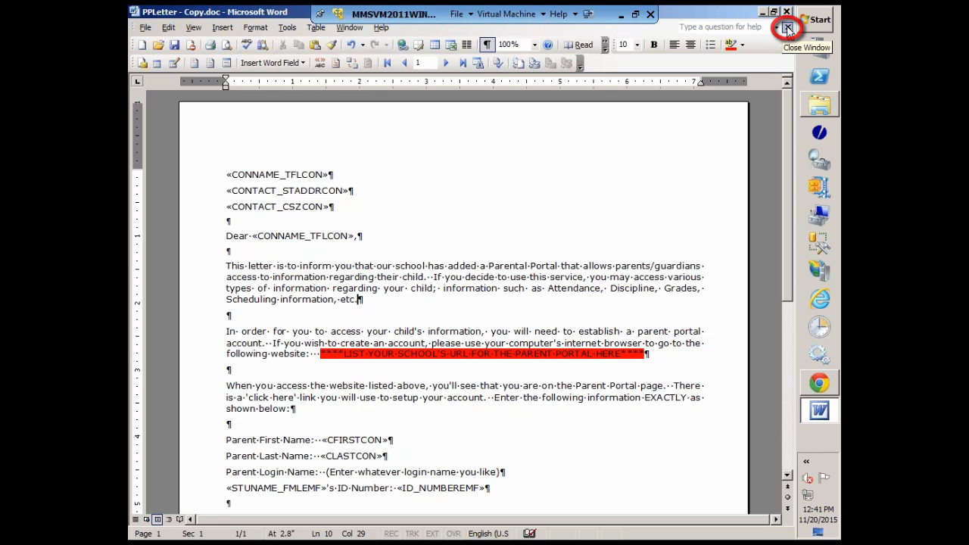
click(787, 28)
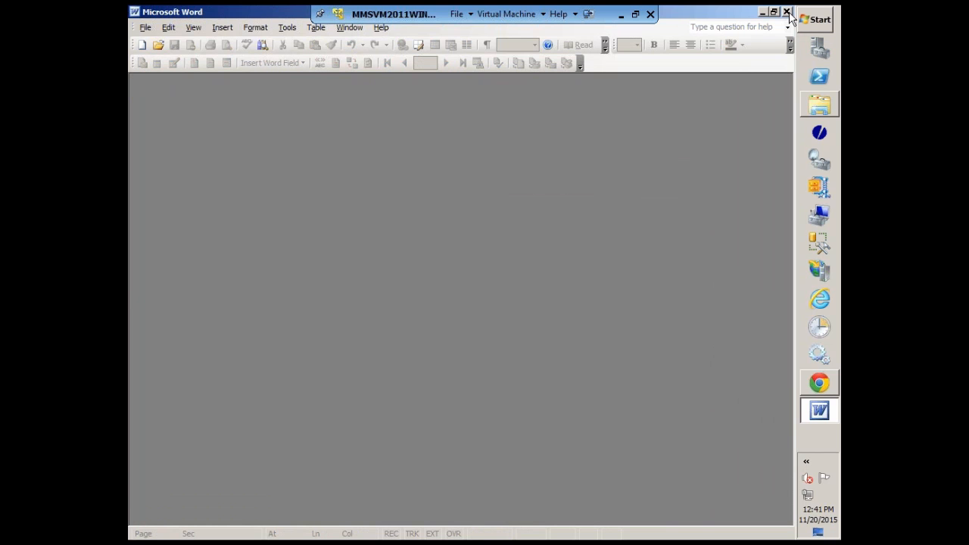
click(786, 13)
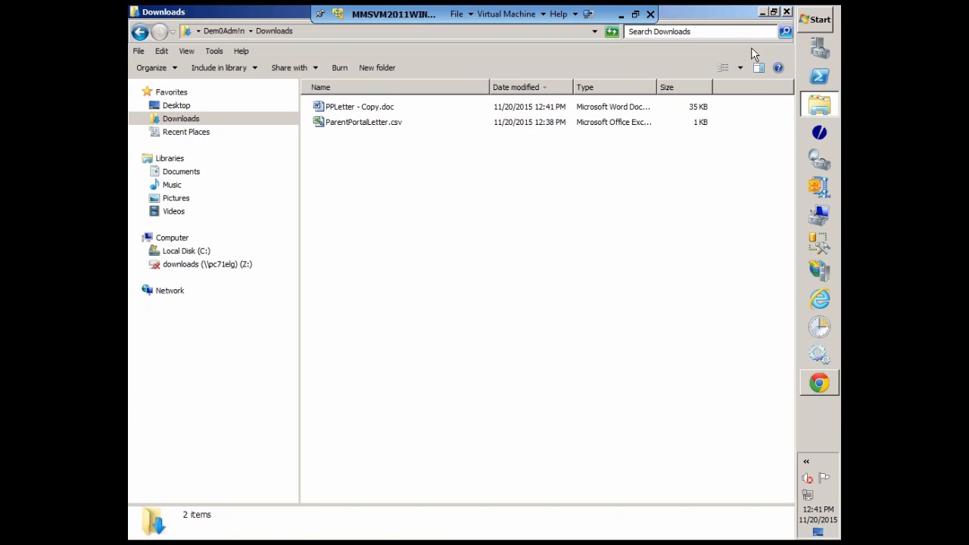
Switch to the MMS Staff Portal in Chrome and open the Manage Letter Templates page.
mouse_move(821, 388)
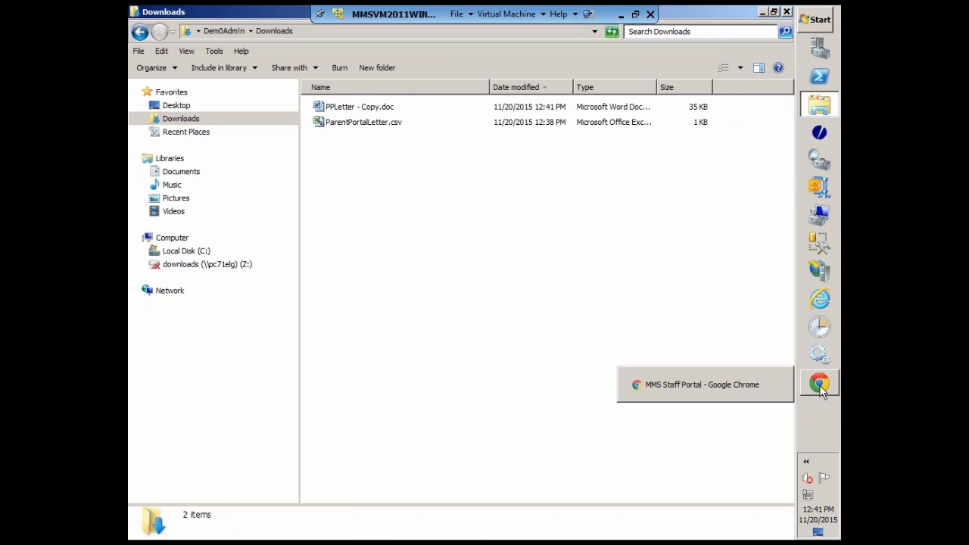
click(735, 384)
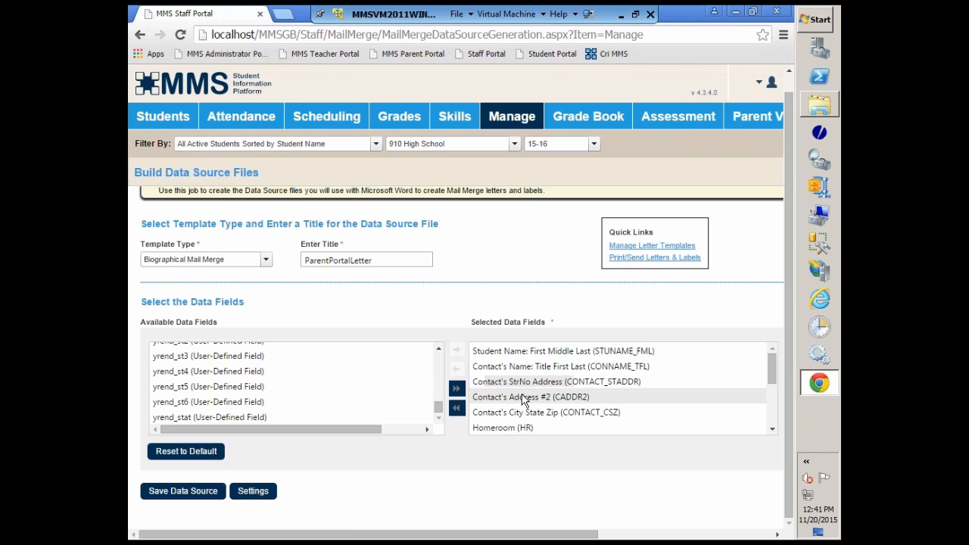
click(623, 247)
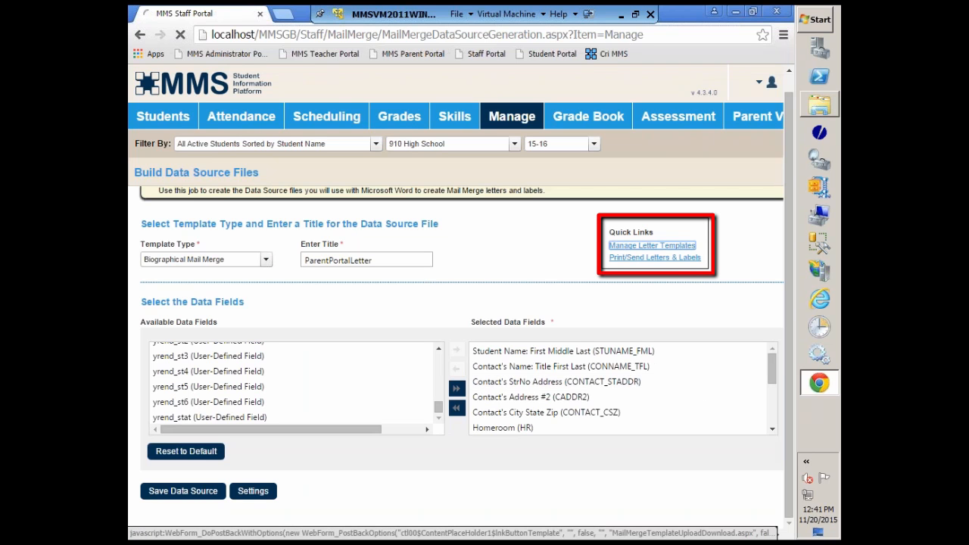
mouse_move(517, 118)
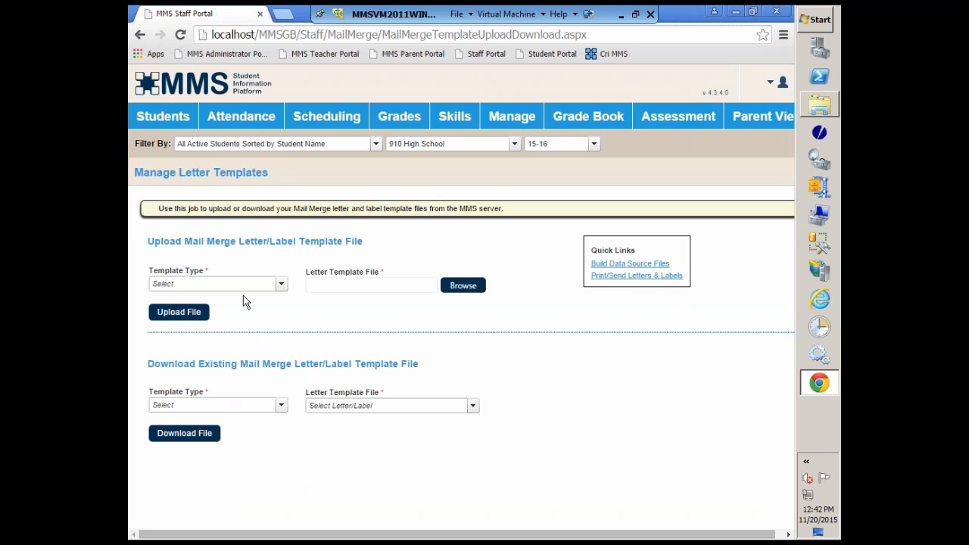
Set the upload template type to Biographical Mail Merge and choose PPLetter - Copy.doc as the letter template file.
click(281, 284)
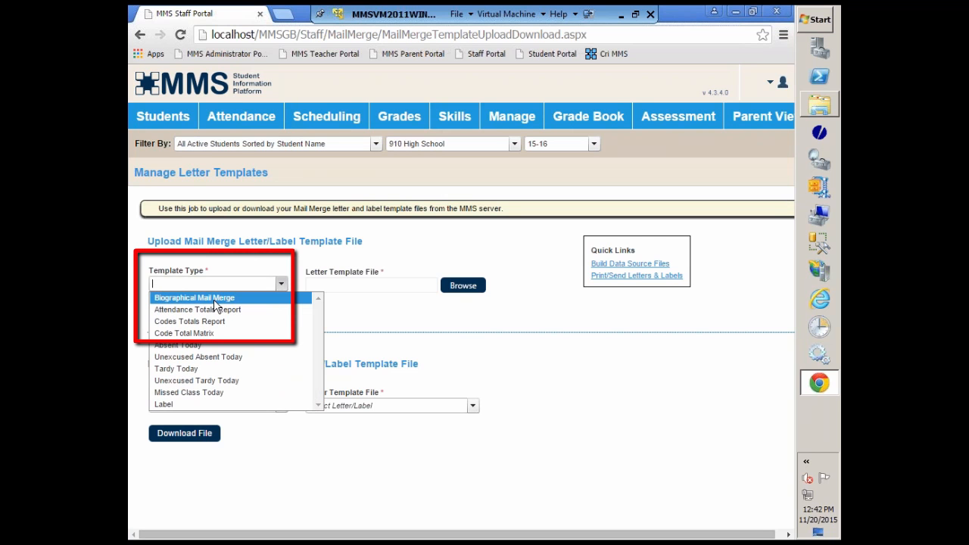
click(215, 299)
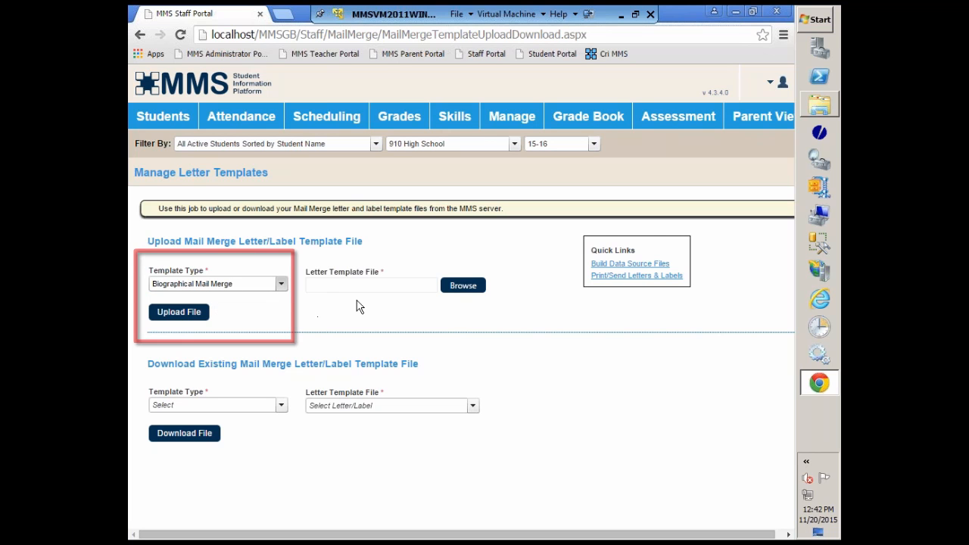
click(460, 286)
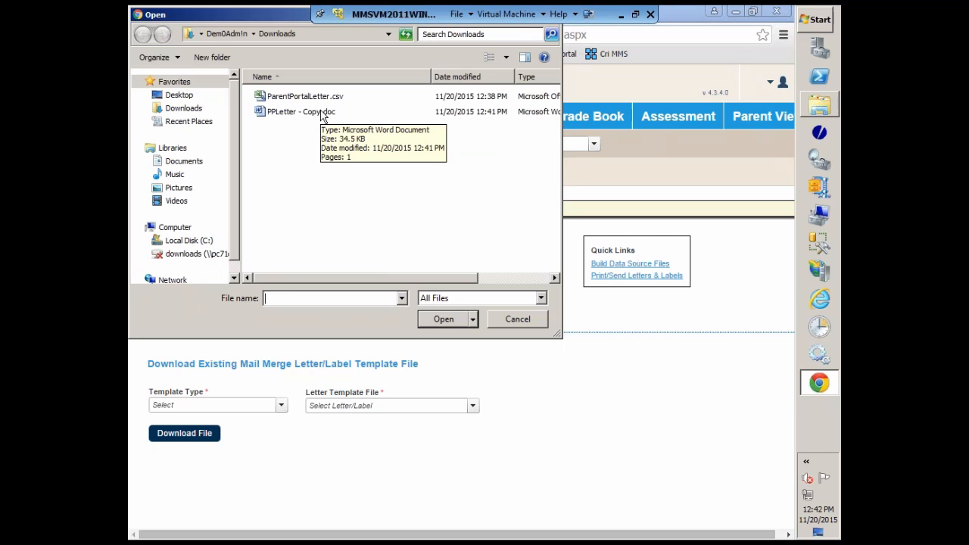
click(281, 112)
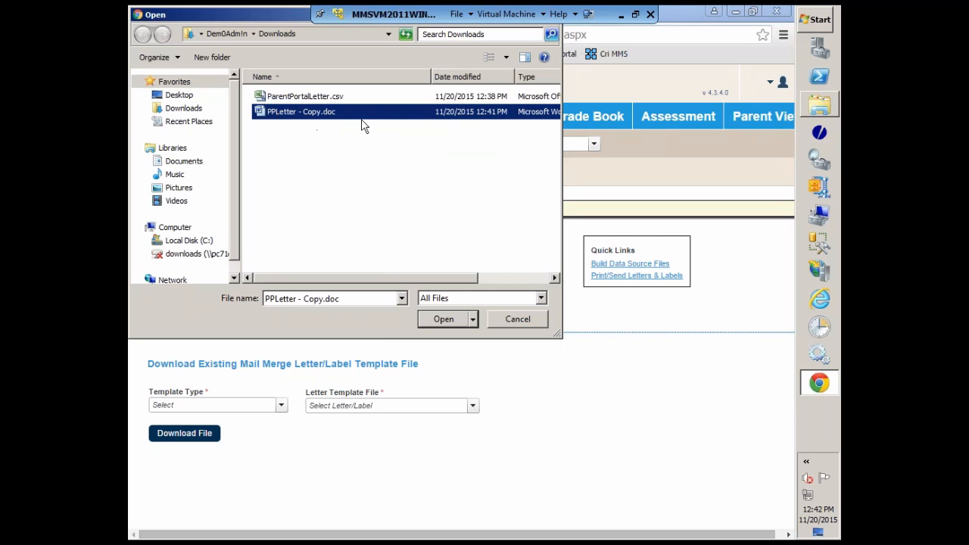
click(446, 324)
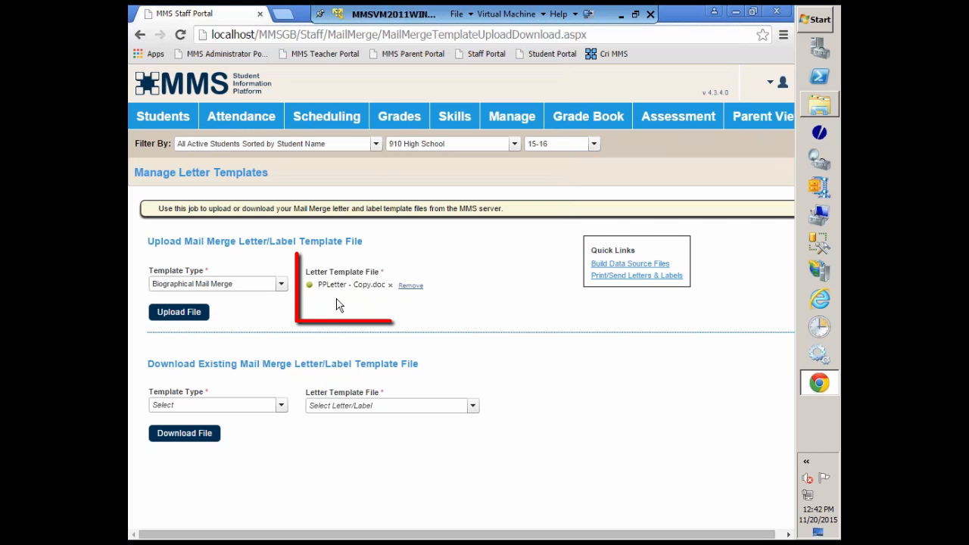
Remove the chosen letter template file and select PPLetter - Copy.doc for upload again.
click(407, 292)
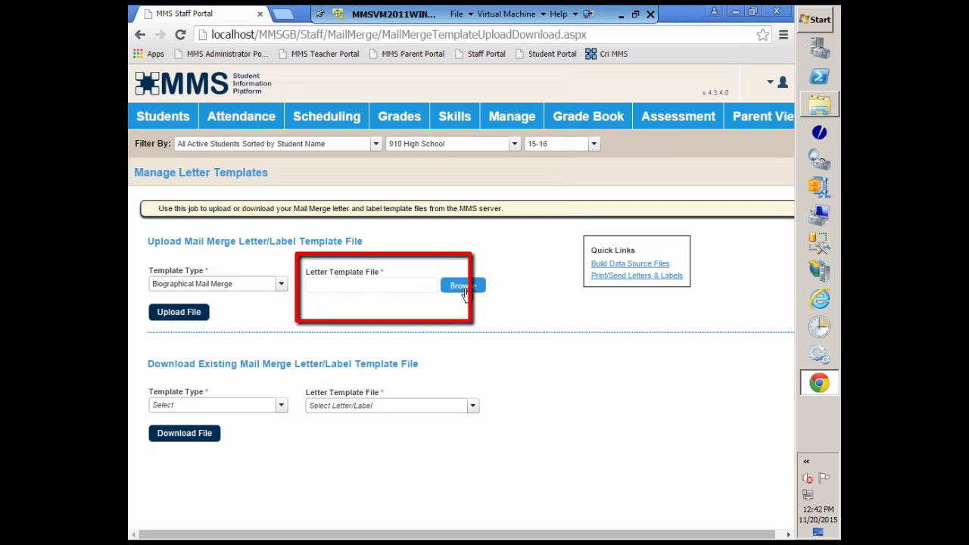
click(464, 293)
click(280, 114)
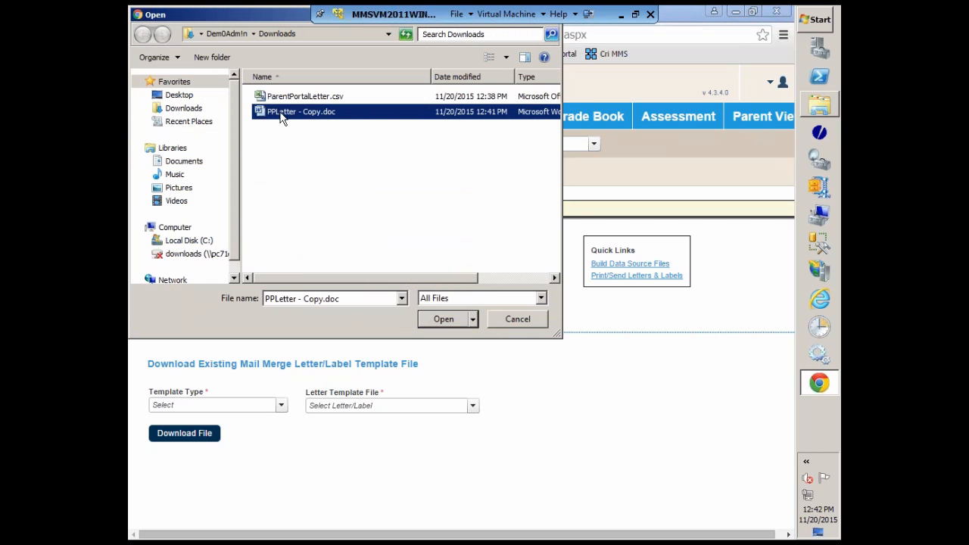
click(444, 318)
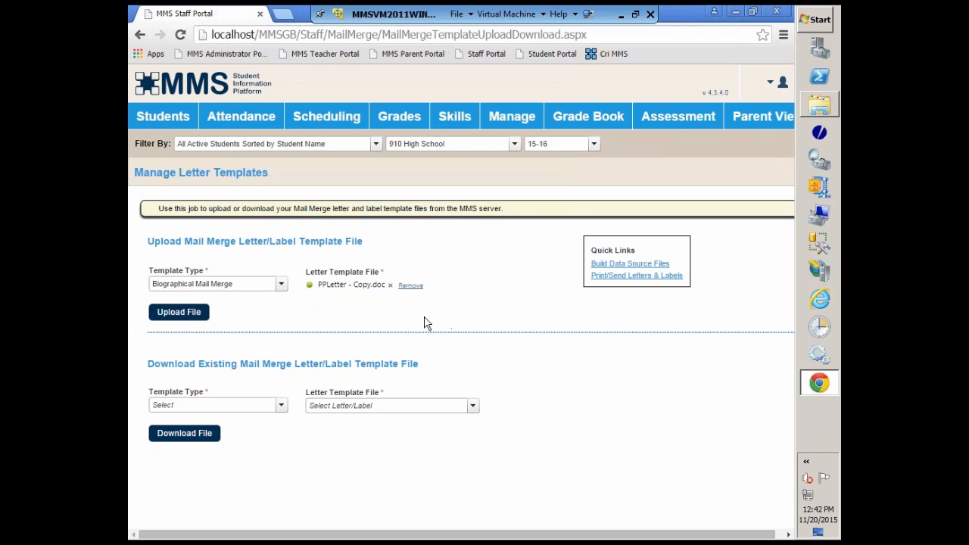
Upload the chosen letter template file to the MMS server and dismiss the alert.
click(180, 311)
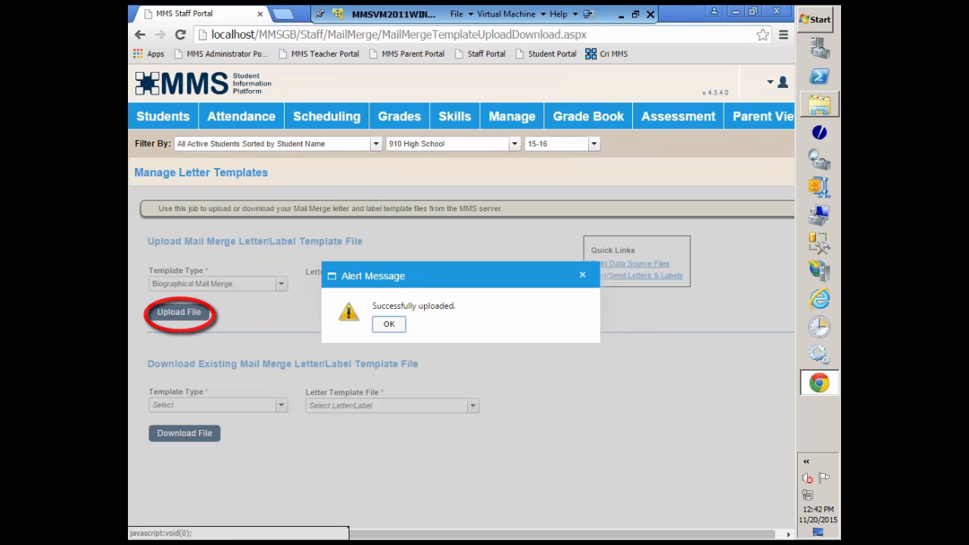
click(389, 324)
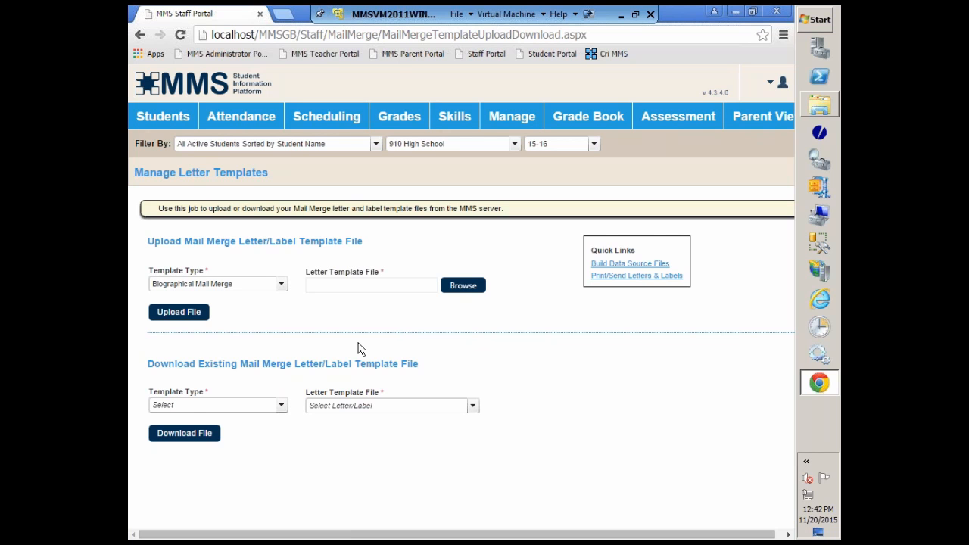
Download the existing Biographical Mail Merge template Parent Portal Instr Letter.doc and dismiss the browser's download notice.
click(285, 409)
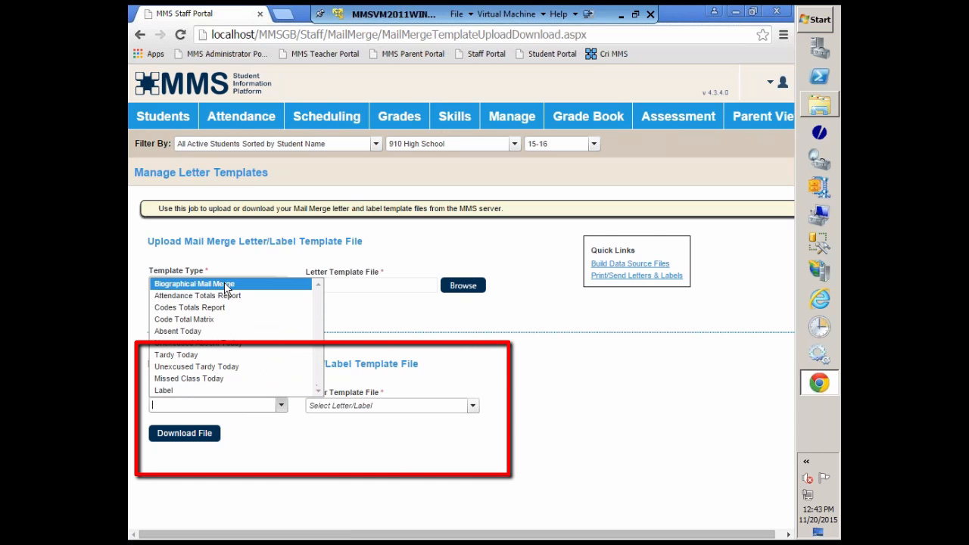
click(227, 286)
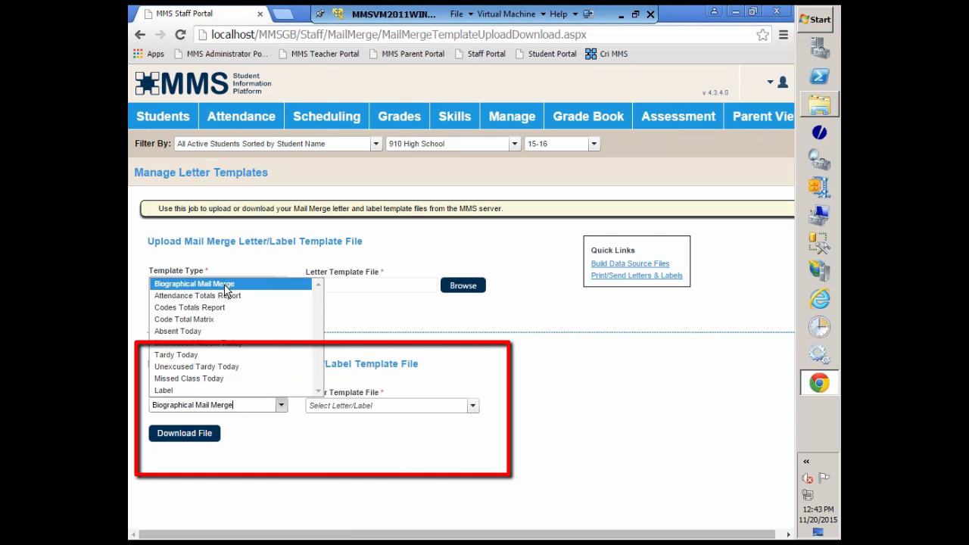
click(472, 406)
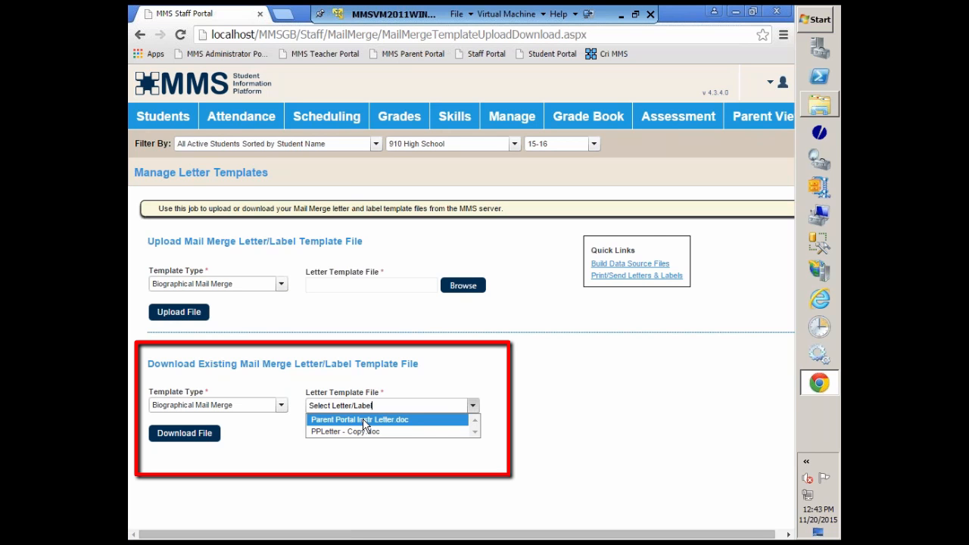
click(363, 421)
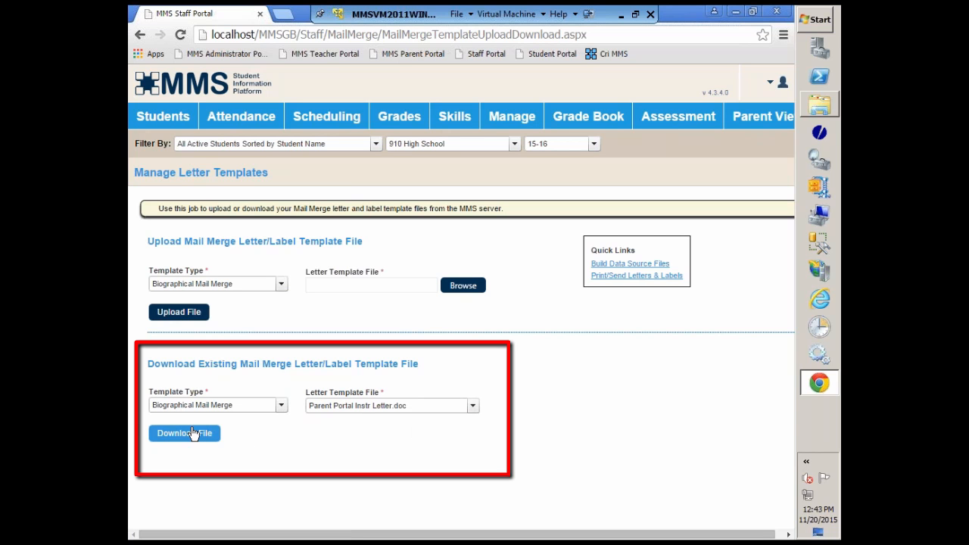
click(189, 438)
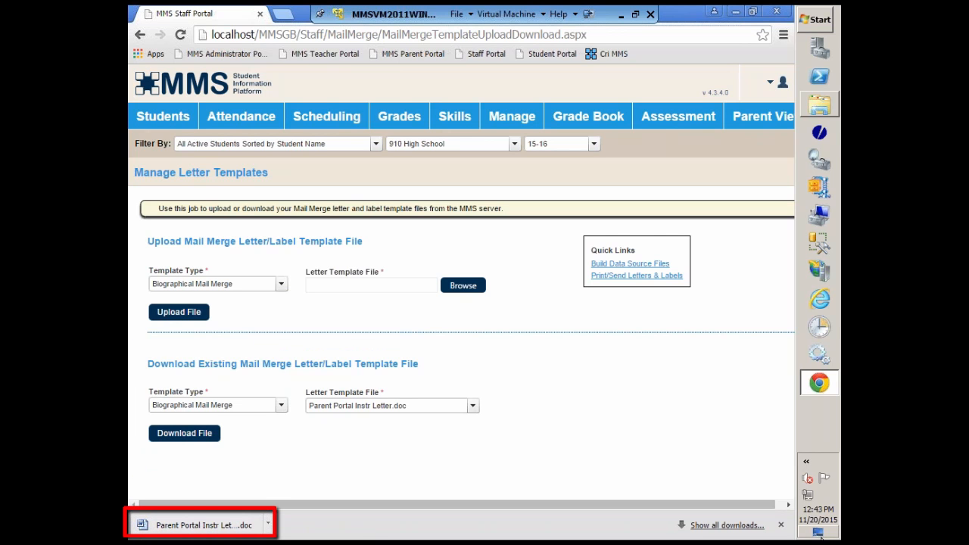
click(780, 524)
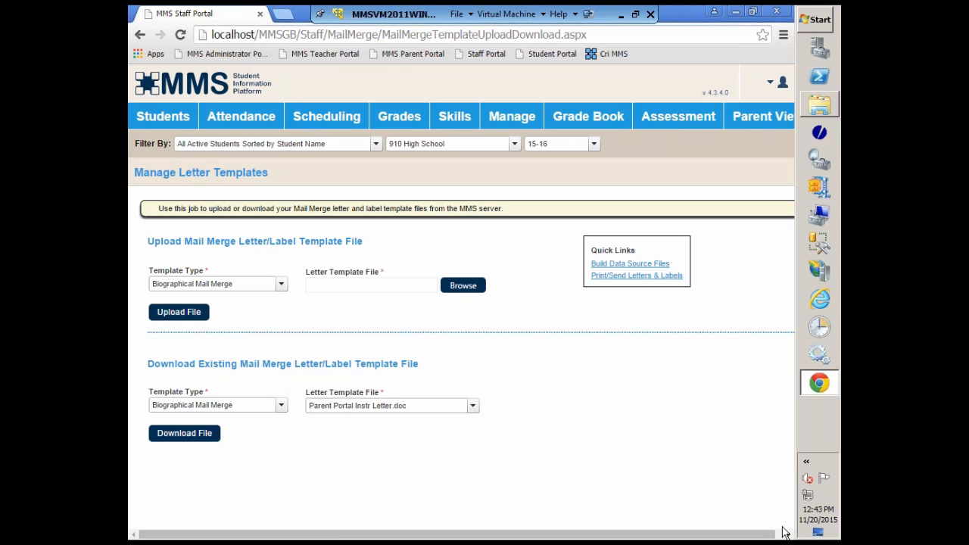
Open the Print/Send Letters & Labels page and restrict the student range to the first 13 students listed.
click(621, 276)
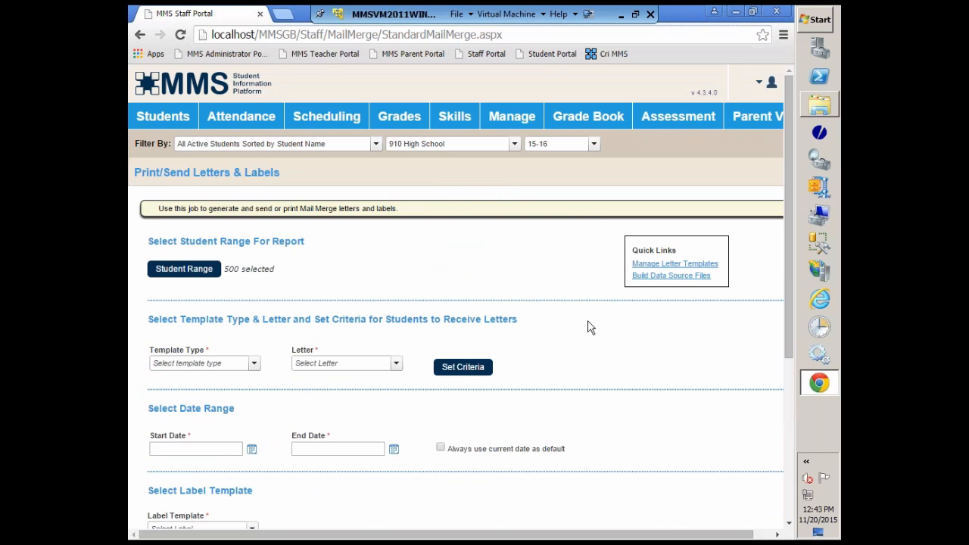
click(193, 271)
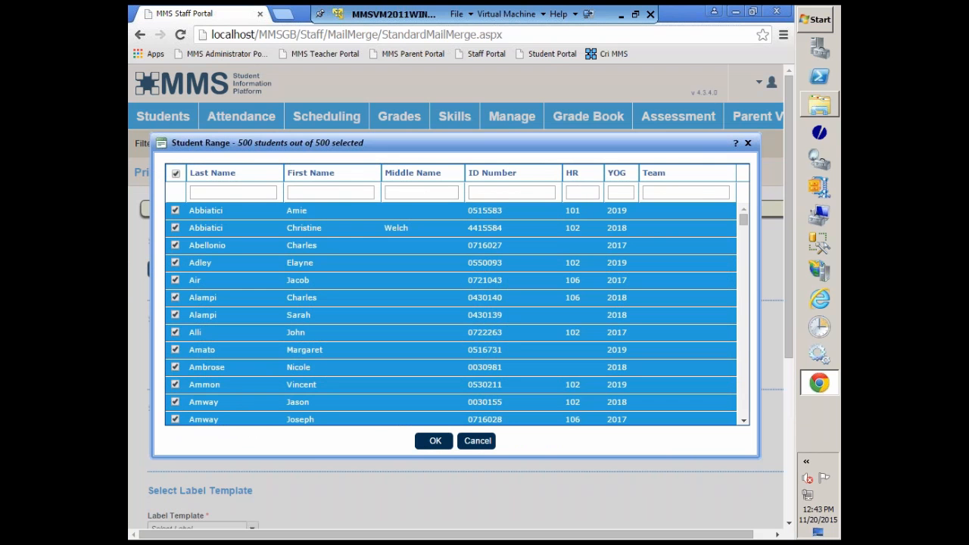
click(175, 174)
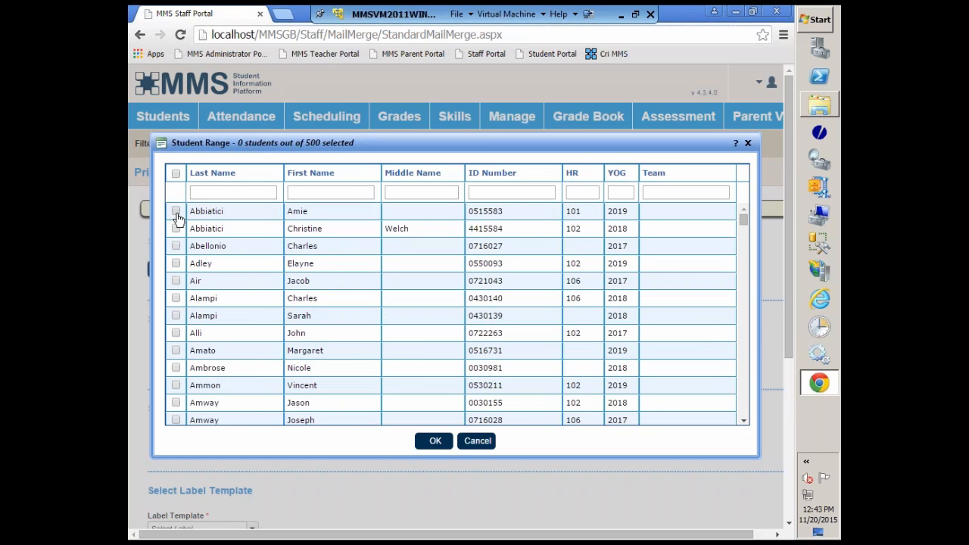
click(176, 213)
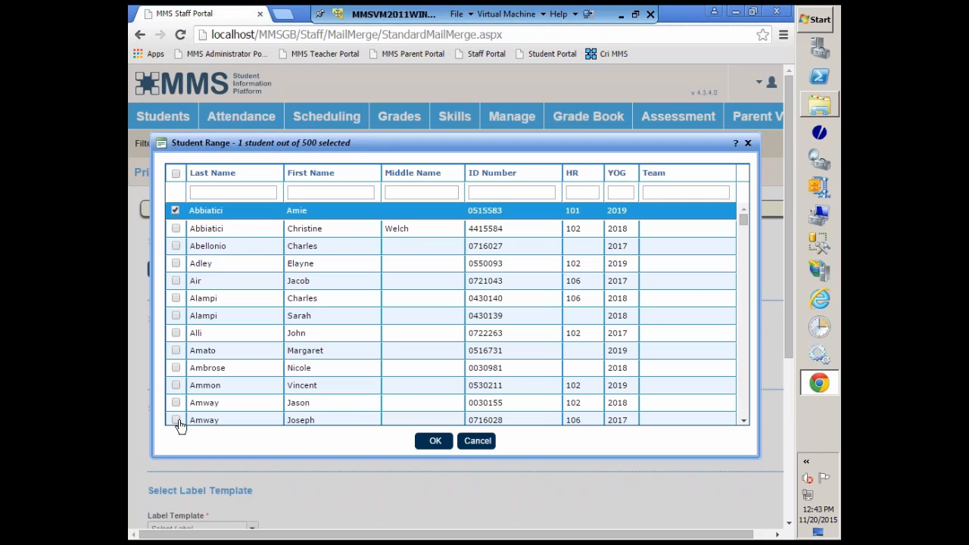
click(179, 422)
shift+click(175, 212)
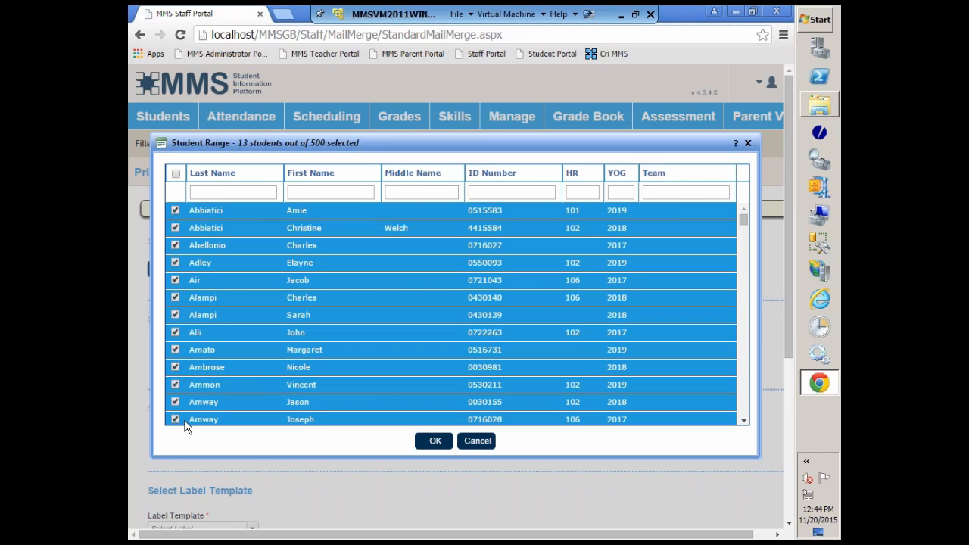
click(436, 440)
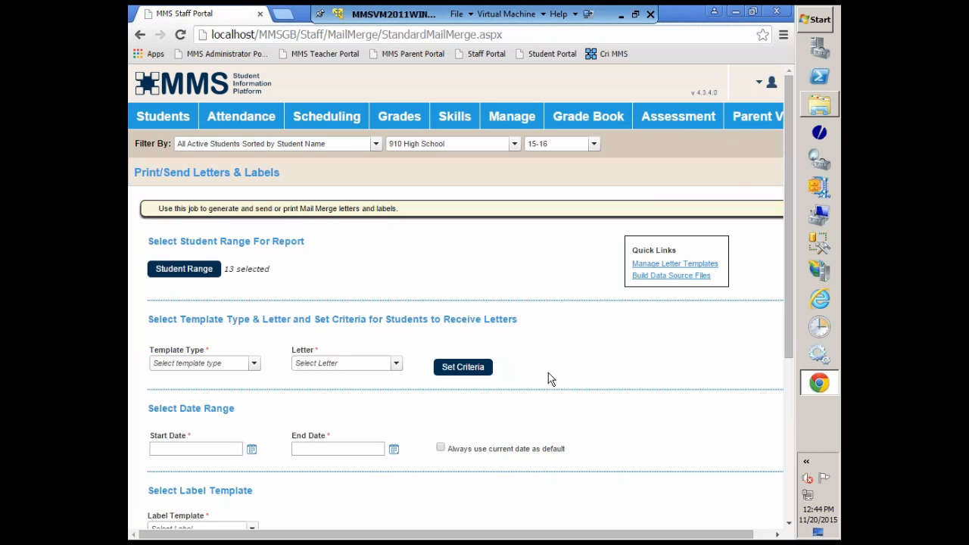
Set the template type to Biographical Mail Merge and choose PPLetter - Copy.doc as the letter.
scroll(548, 373, down, 1)
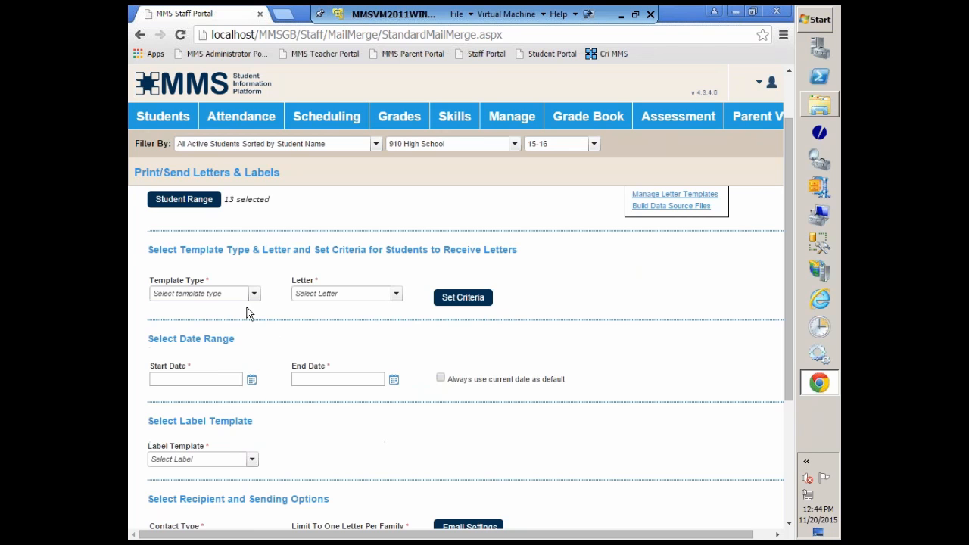
scroll(634, 330, up, 1)
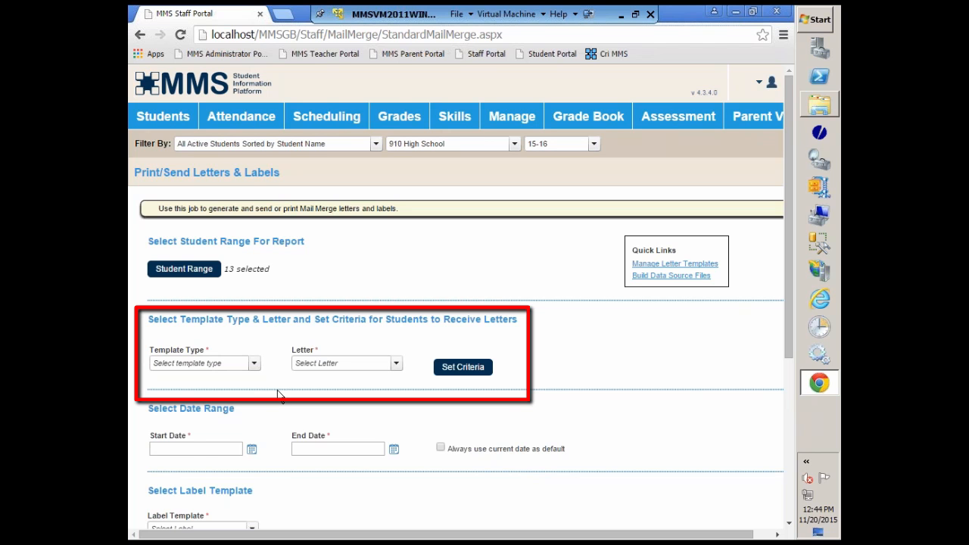
click(253, 365)
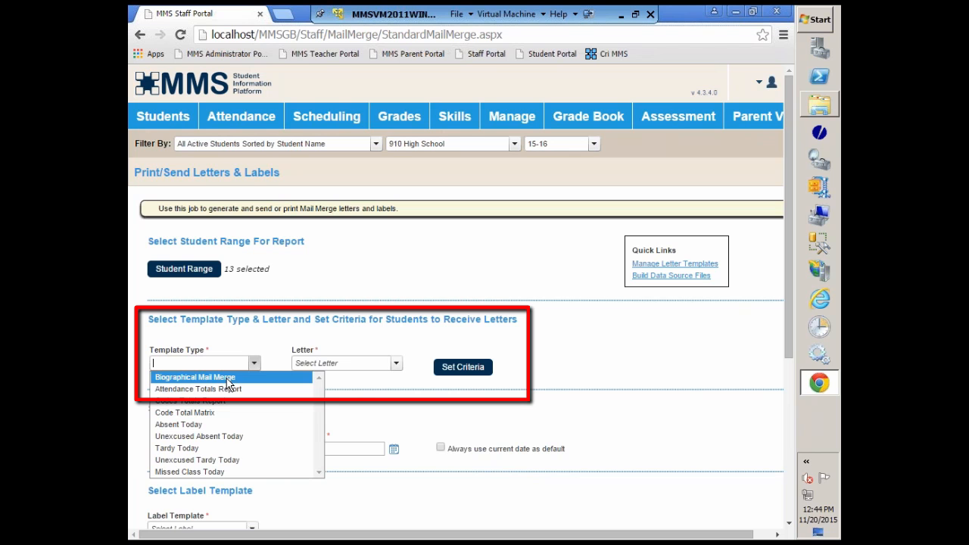
click(227, 378)
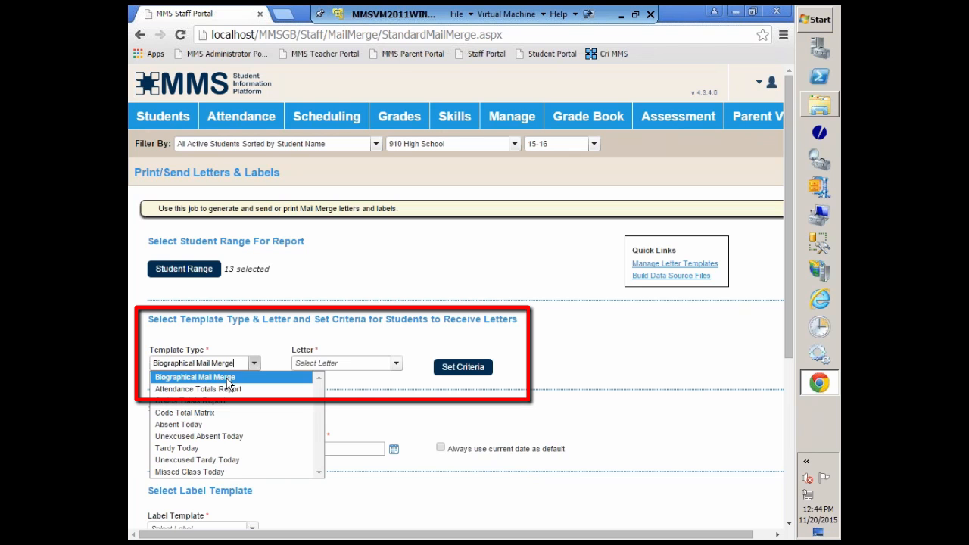
click(394, 366)
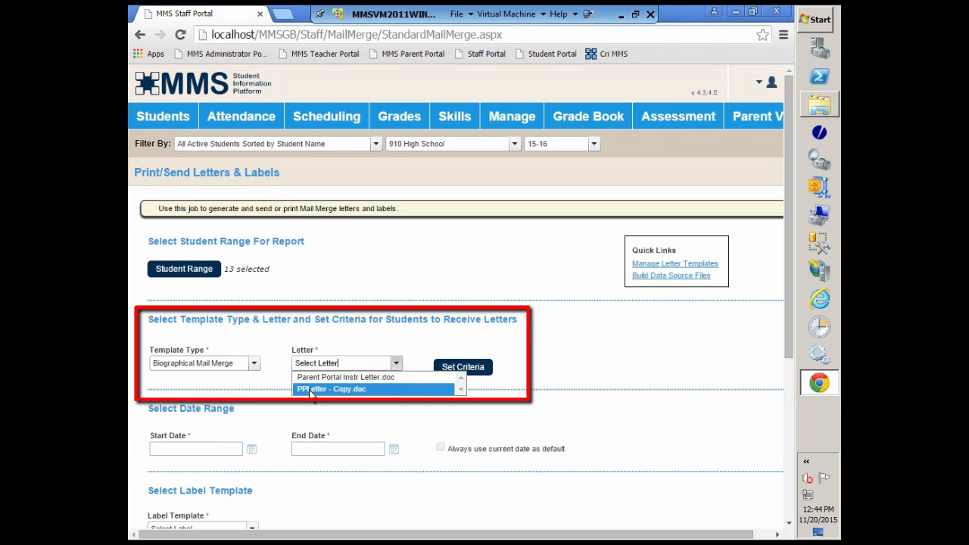
click(310, 389)
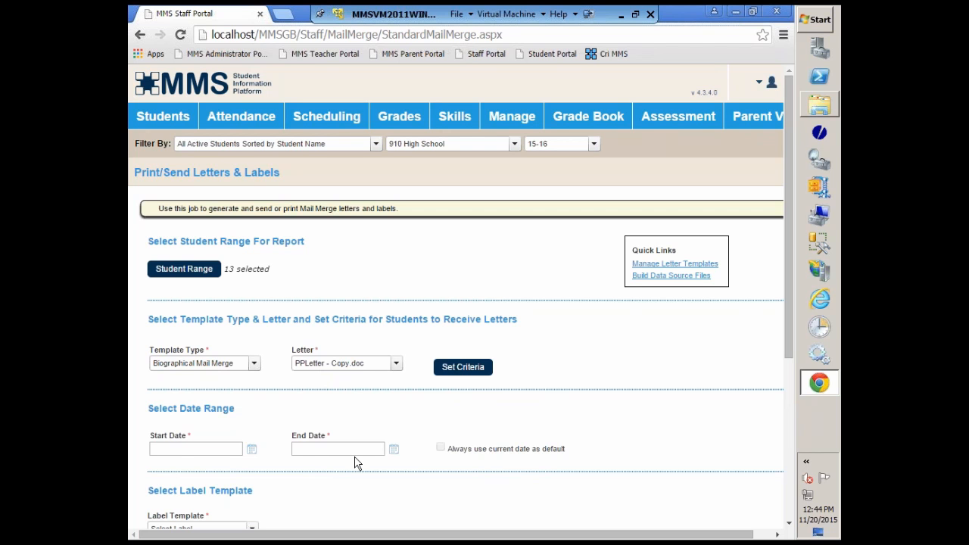
click(254, 363)
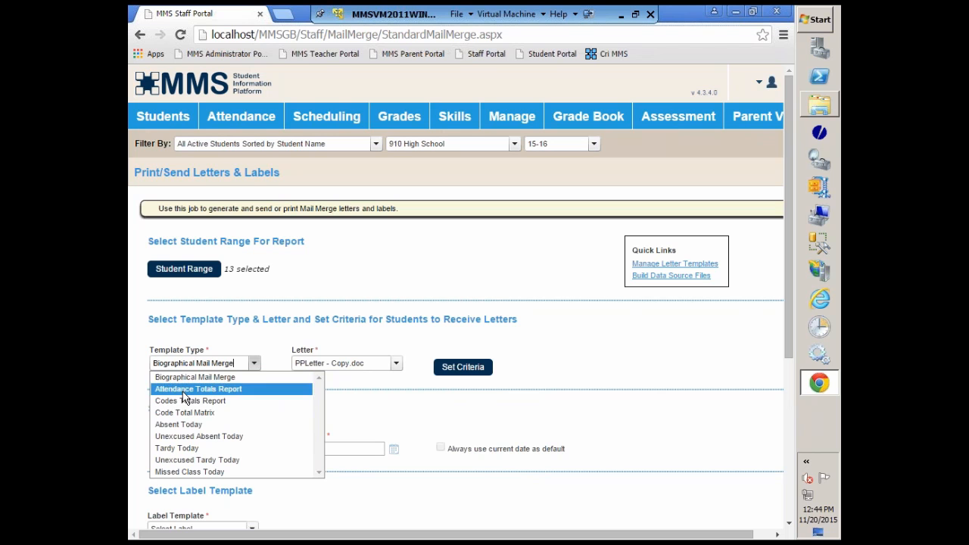
click(363, 424)
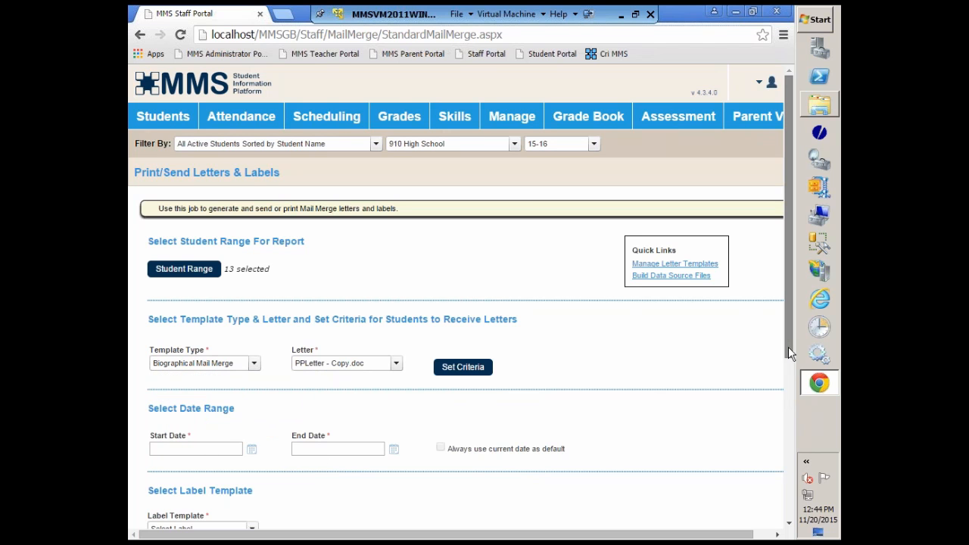
Set the letter criteria to limit recipients by the YOG - EMF field to the values 2017 and 2018.
drag(788, 346, 791, 391)
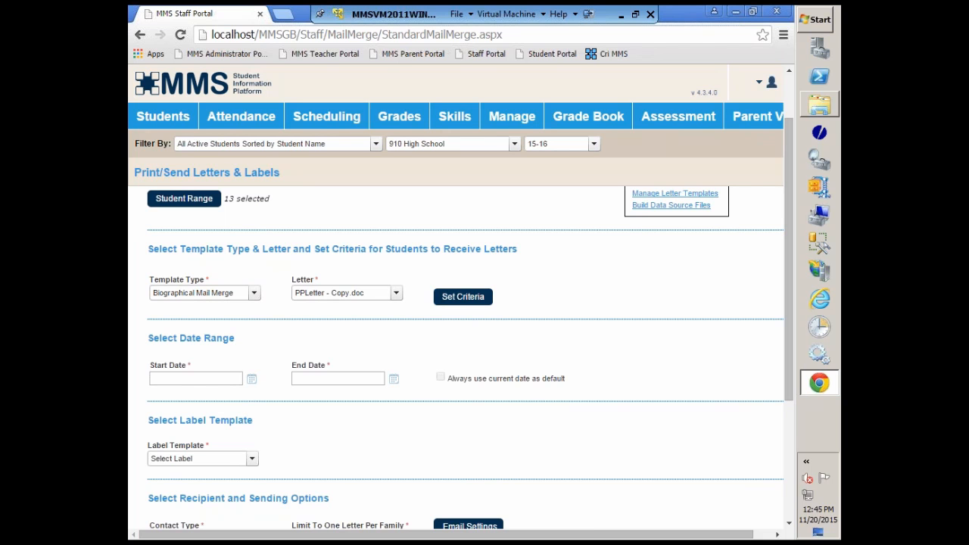
click(464, 300)
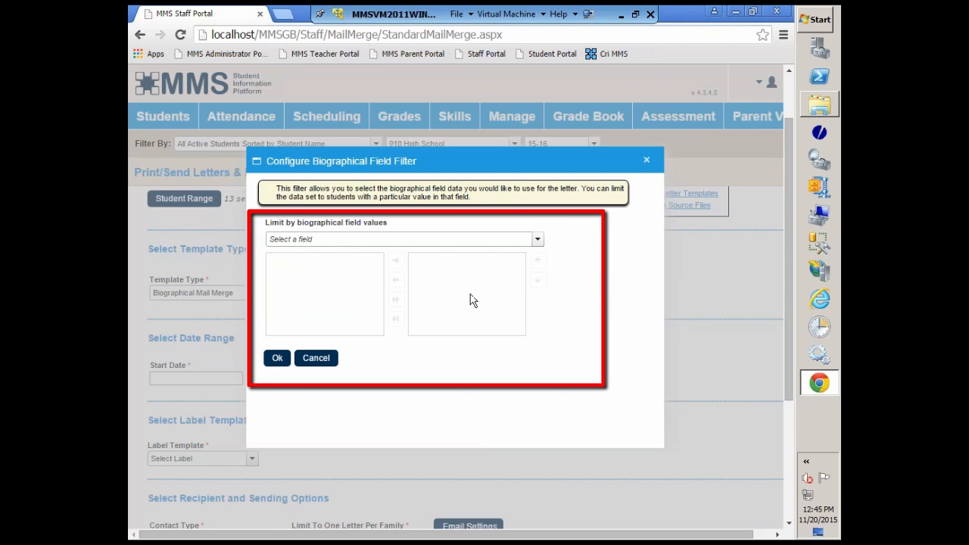
click(539, 240)
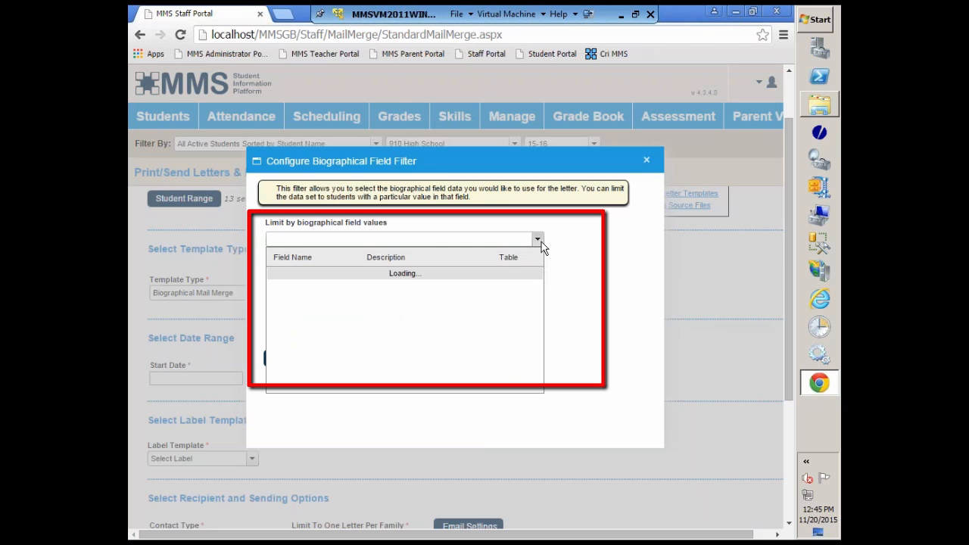
text(yog)
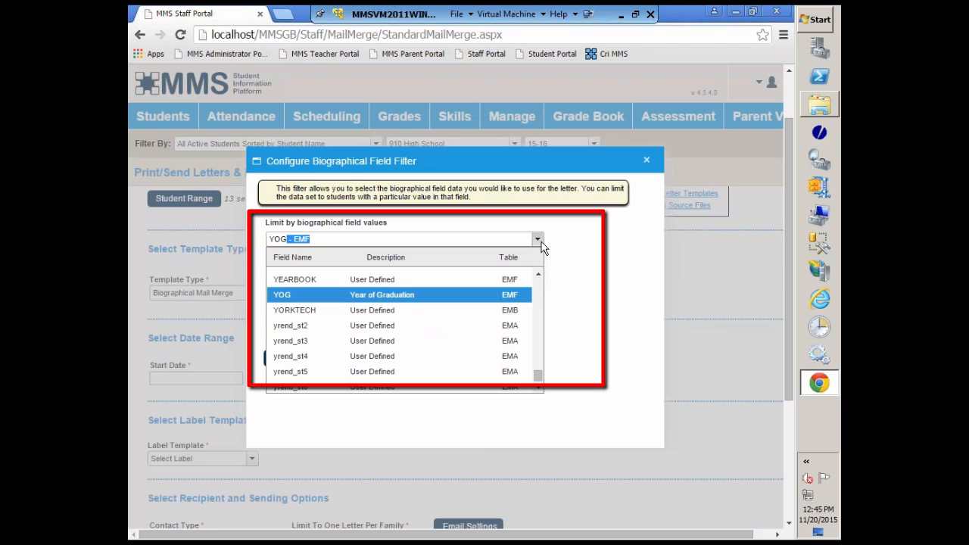
click(375, 296)
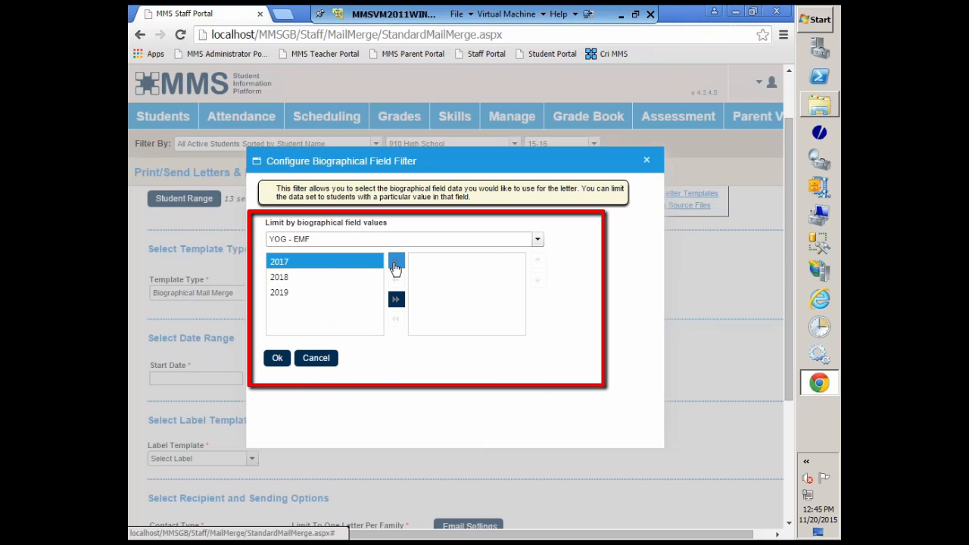
click(394, 262)
click(395, 262)
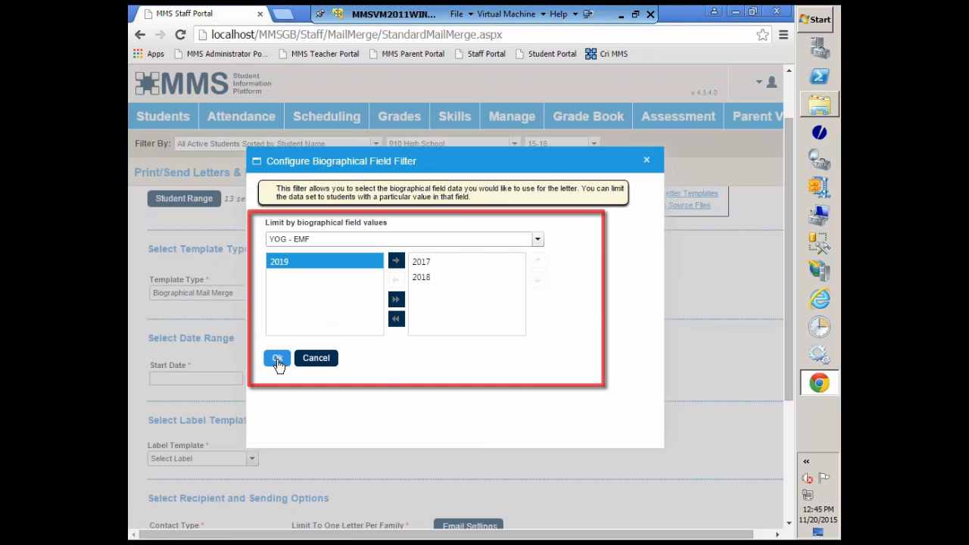
click(277, 361)
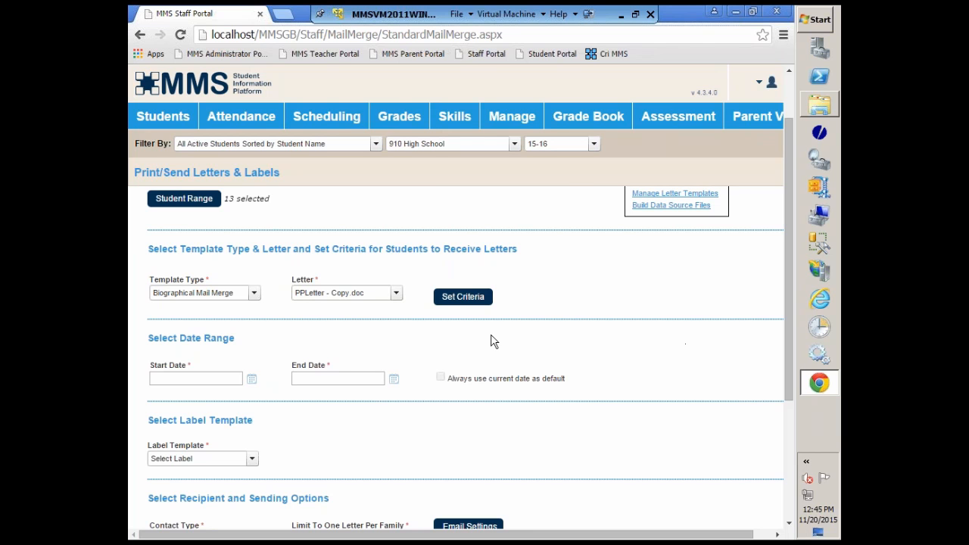
Add 2019 to the selected YOG values in the biographical field filter.
click(462, 298)
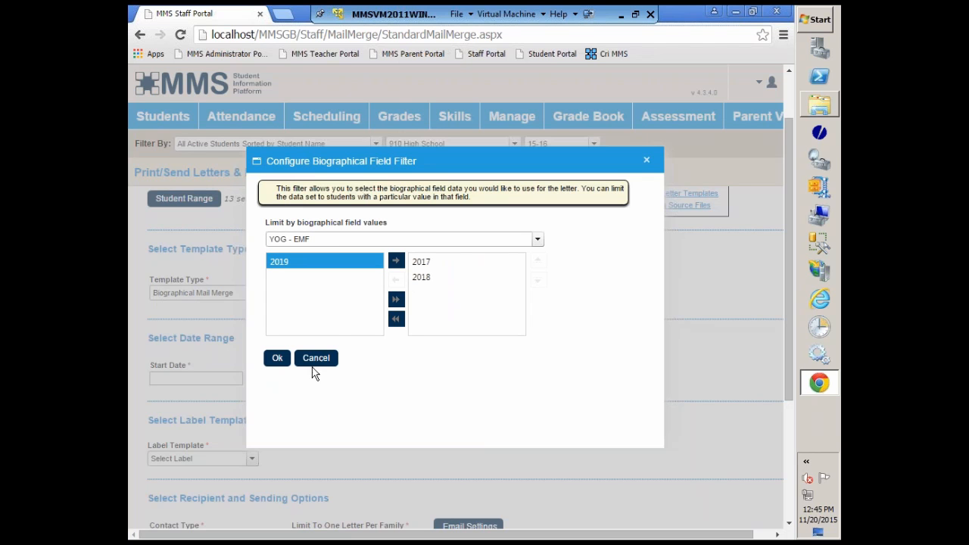
click(396, 261)
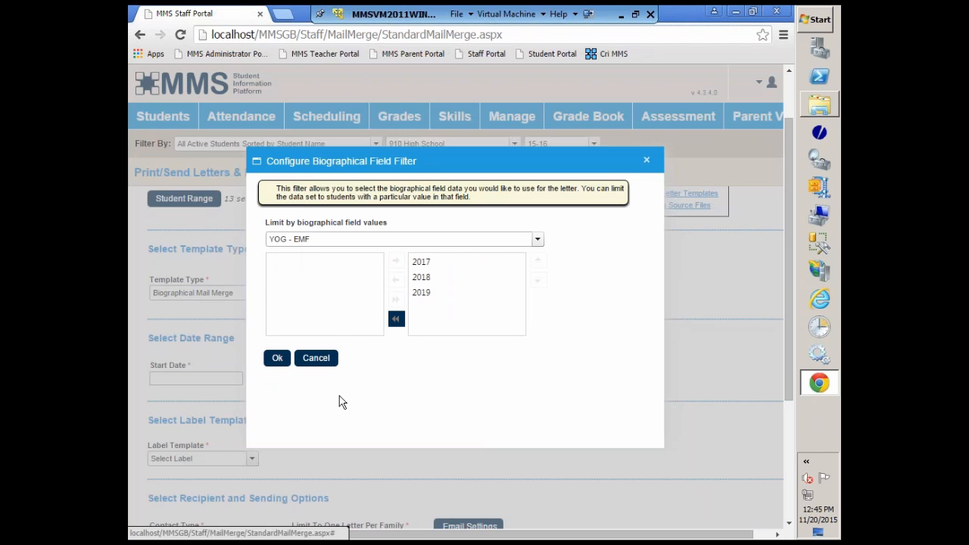
click(277, 360)
Set the recipient contact type to Mailing Flag and limit the mailing to one letter per family.
scroll(504, 365, down, 2)
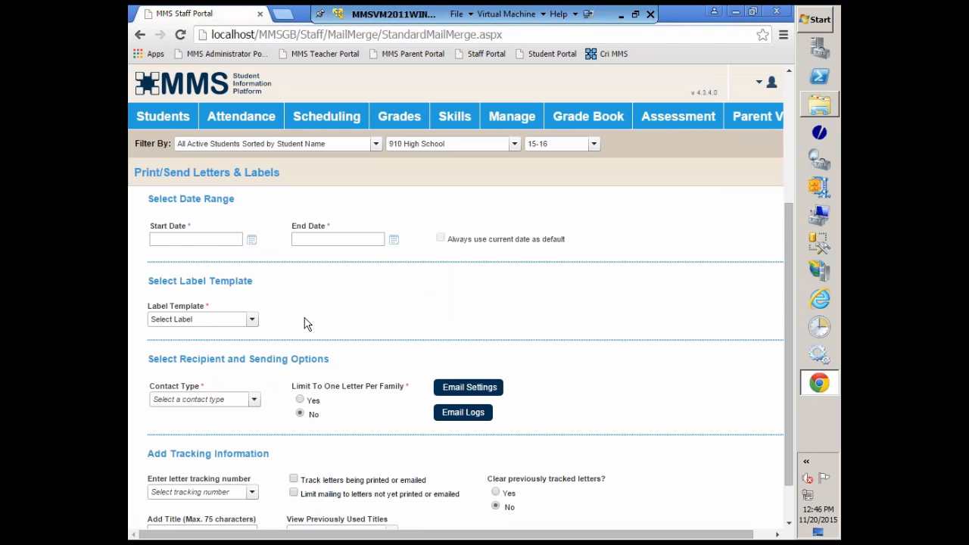
scroll(306, 324, down, 1)
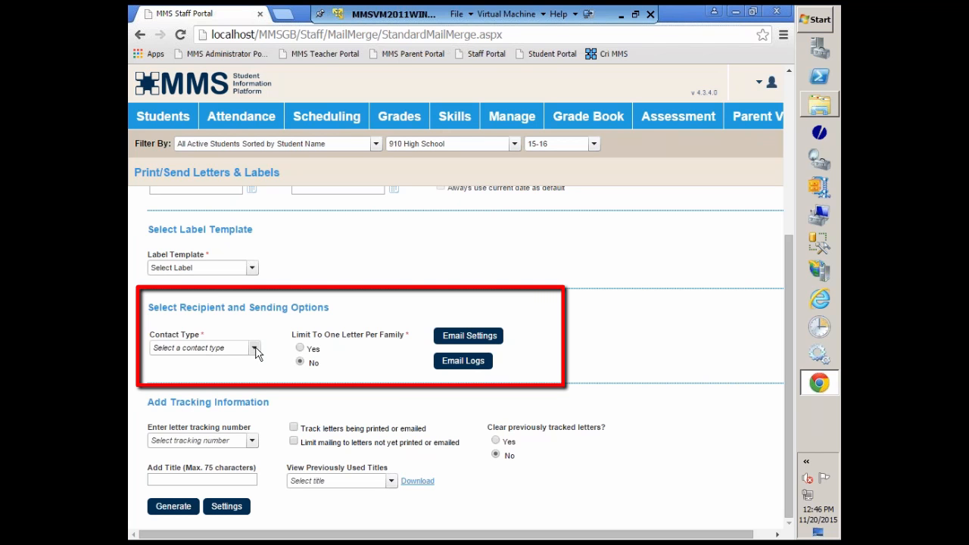
click(255, 348)
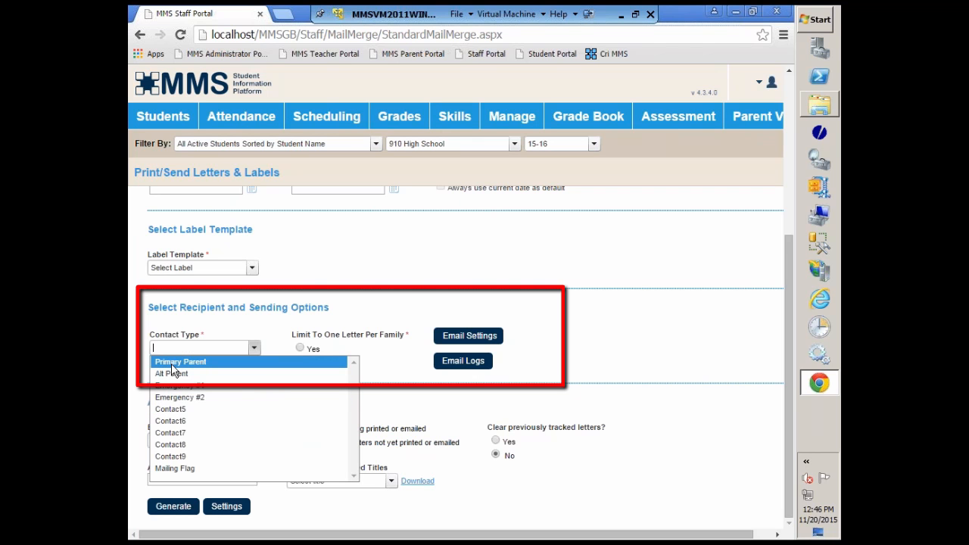
click(186, 469)
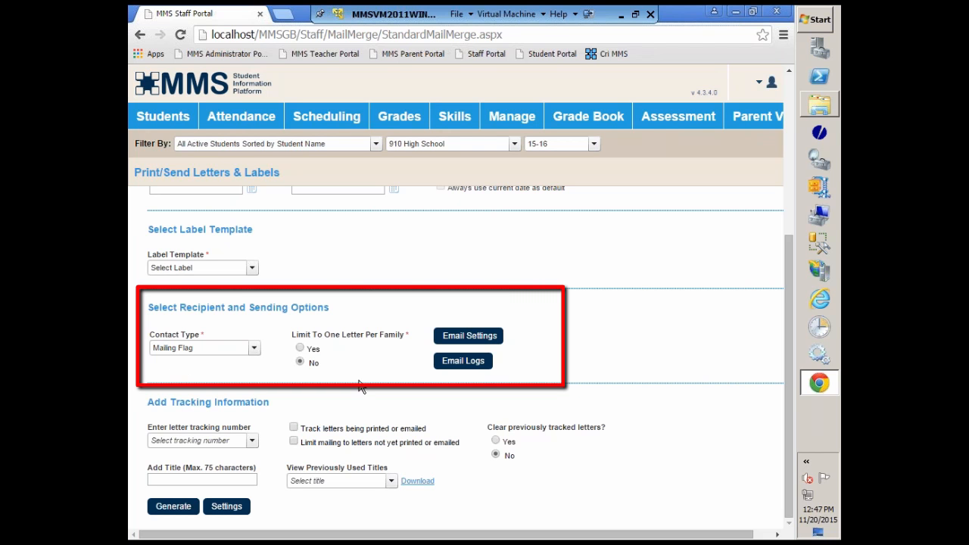
click(300, 349)
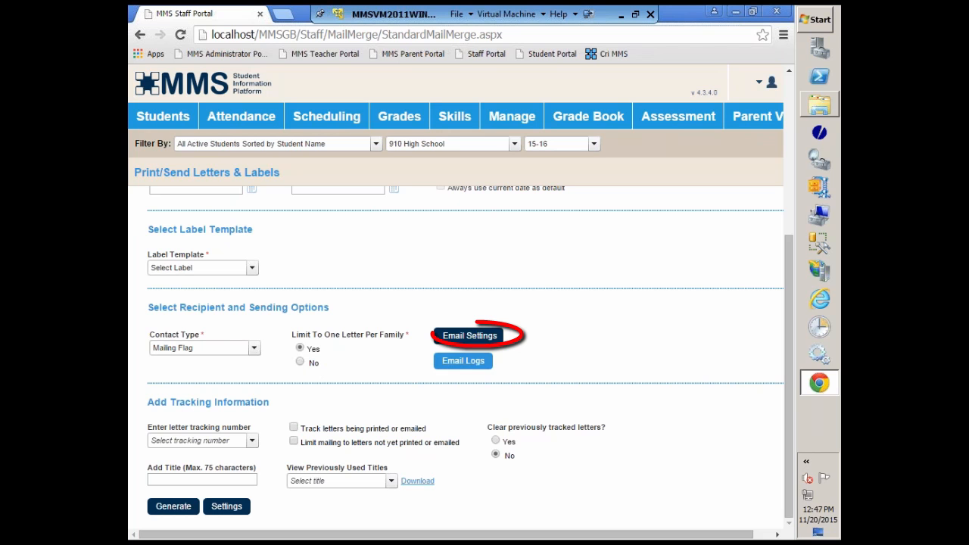
Set the email settings to send the report to all selected students, including a printed paper copy for email recipients.
click(471, 337)
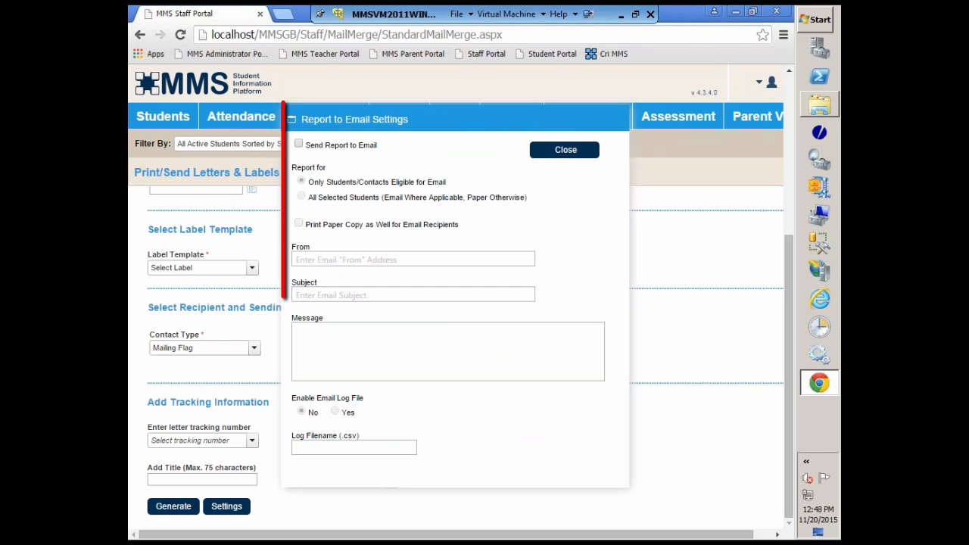
click(298, 145)
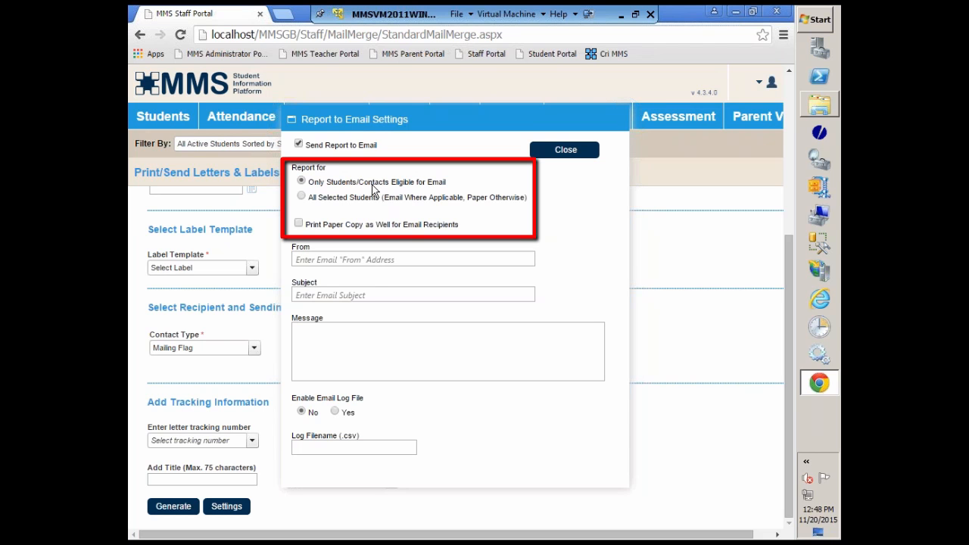
click(301, 196)
click(299, 224)
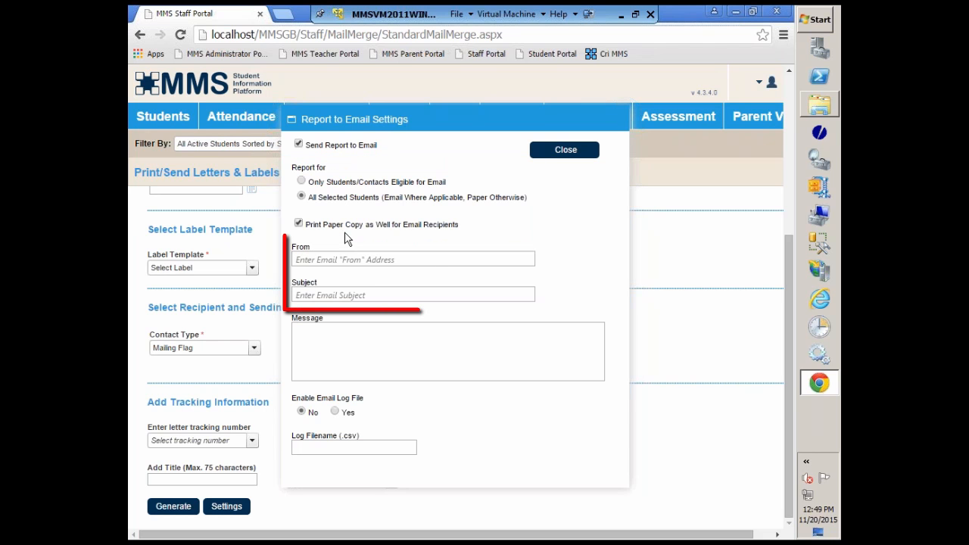
Enter Parent Portal Setup Letter as the email subject, leaving the From address and message empty.
click(311, 263)
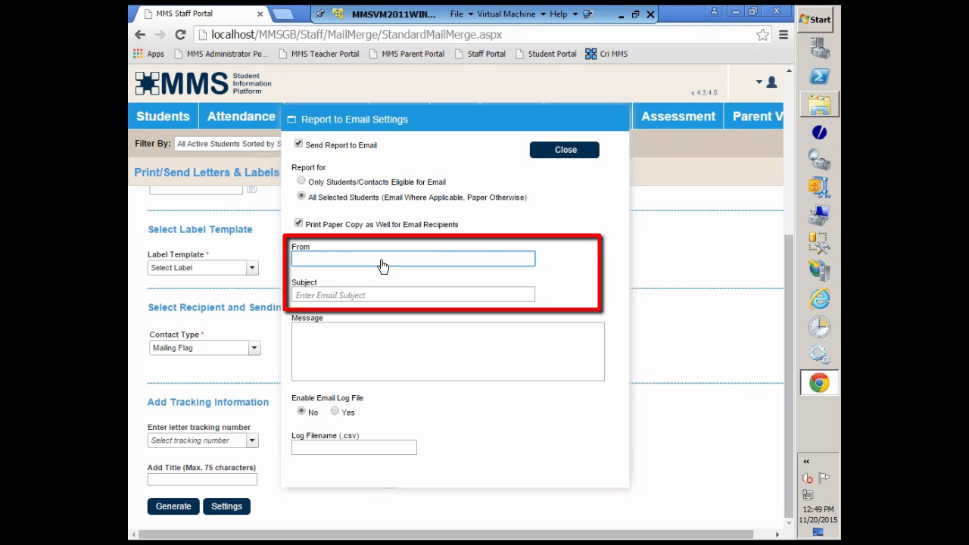
click(347, 298)
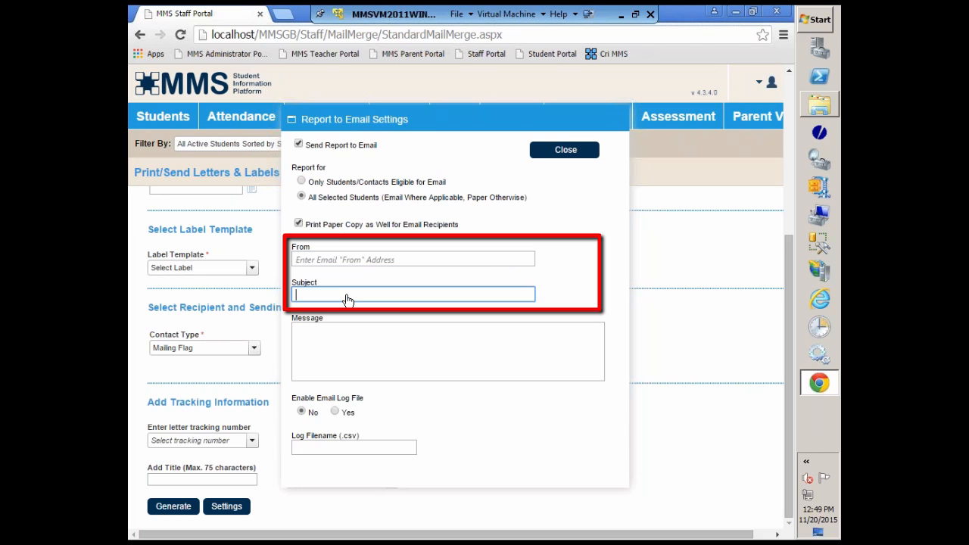
text(Parent Portal Setup Letter)
key(Tab)
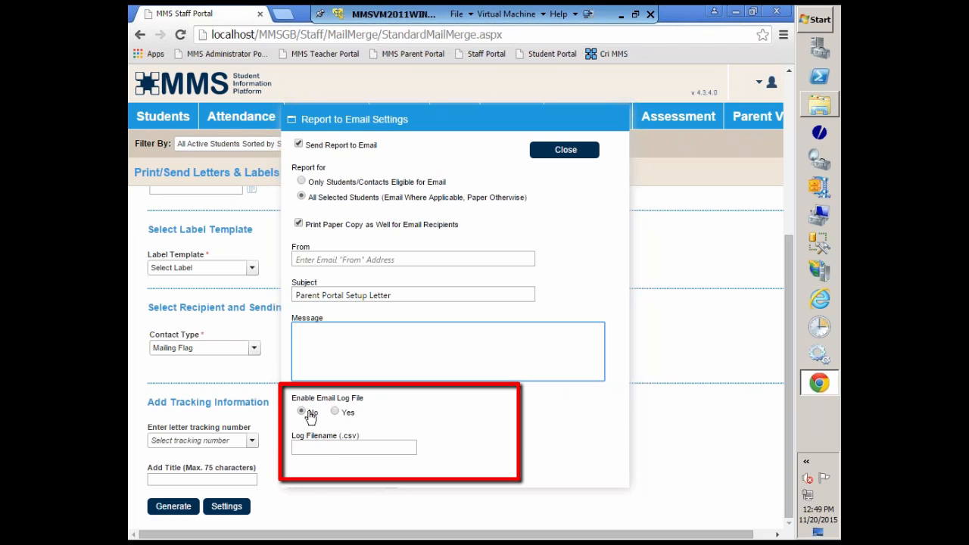
Set the email log file option to No and close the email settings.
click(334, 412)
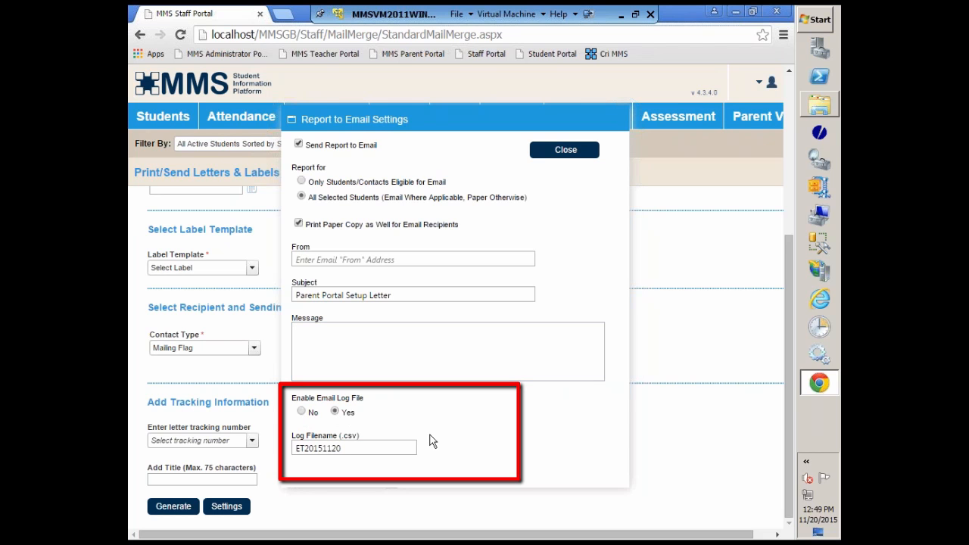
mouse_move(429, 439)
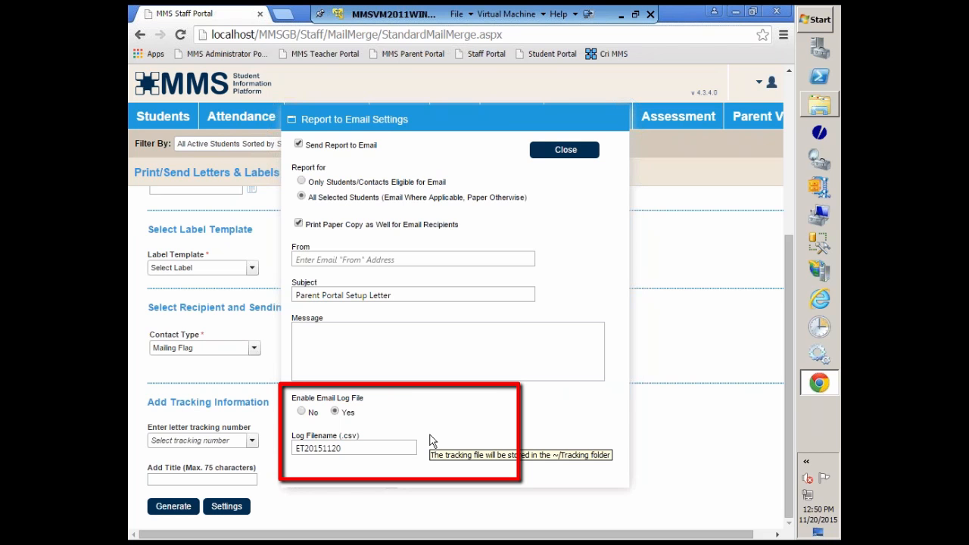
click(302, 411)
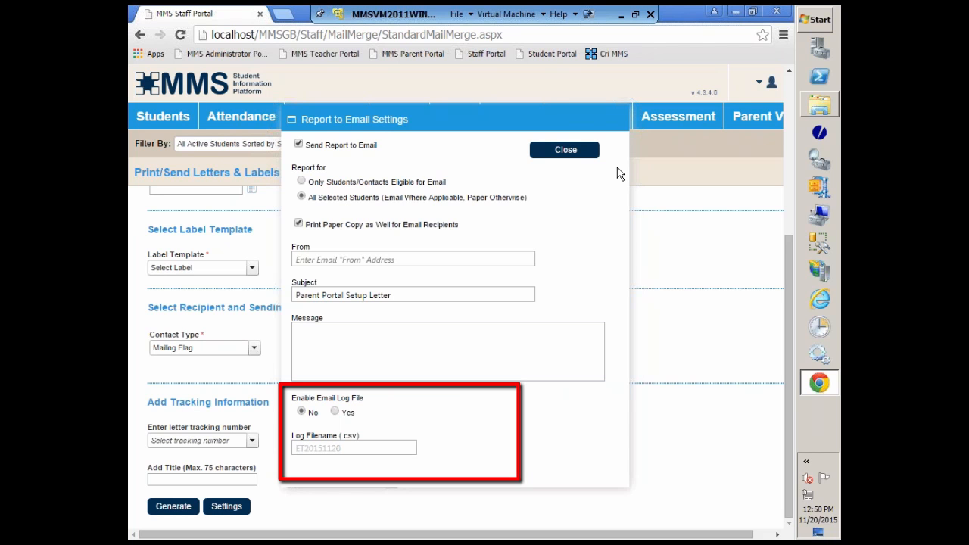
click(595, 151)
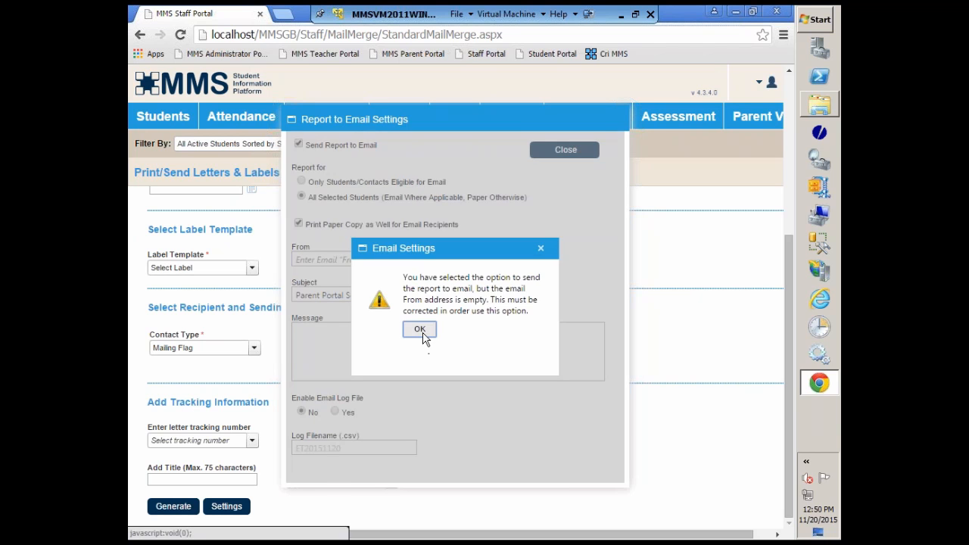
click(420, 330)
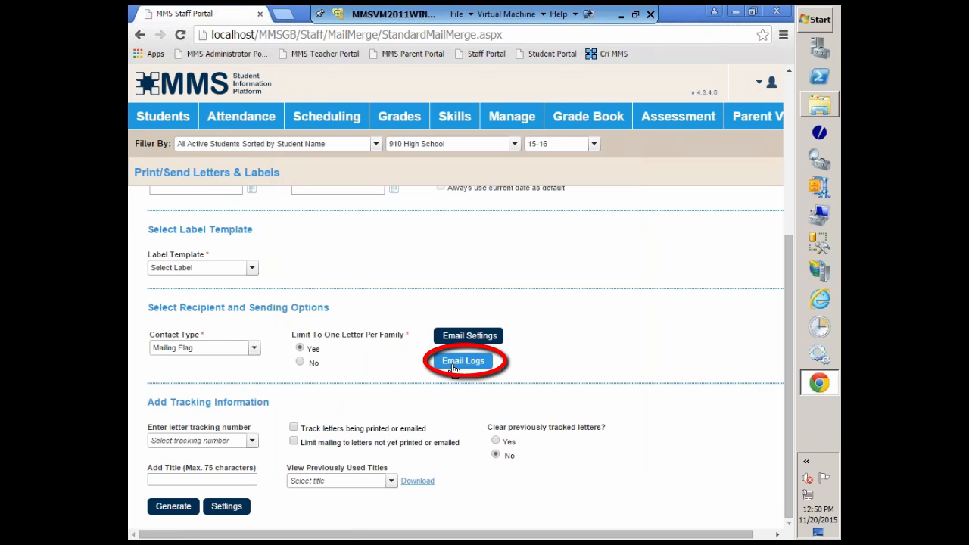
View the email status logs for mail merge letters and close the log view.
click(457, 362)
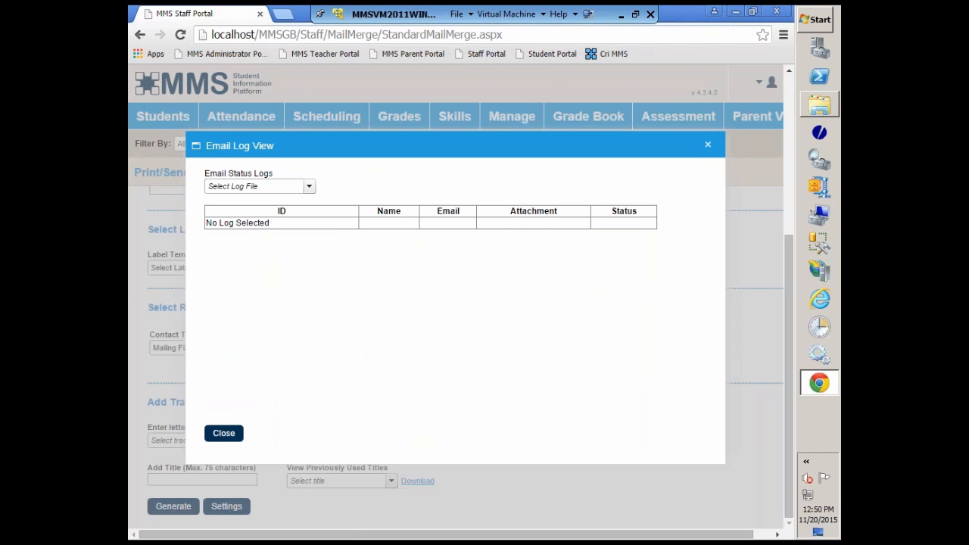
click(221, 434)
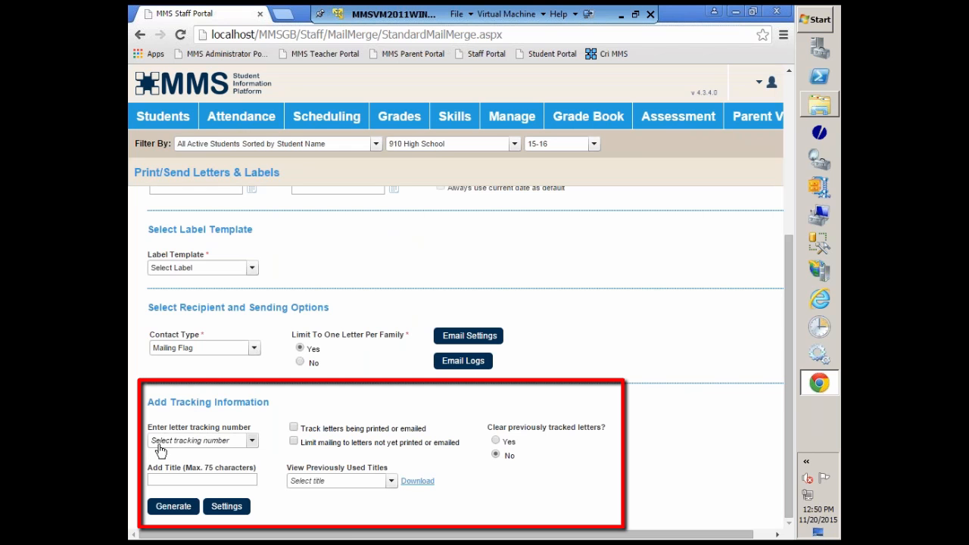
Choose letter tracking number 1 and enter the tracking title PP Letter Dec 2015.
click(248, 440)
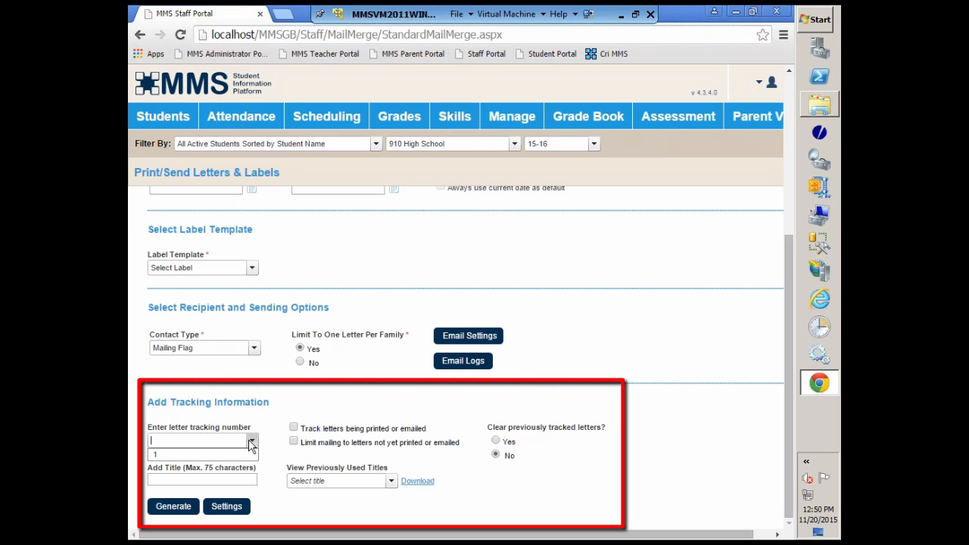
click(164, 457)
click(161, 481)
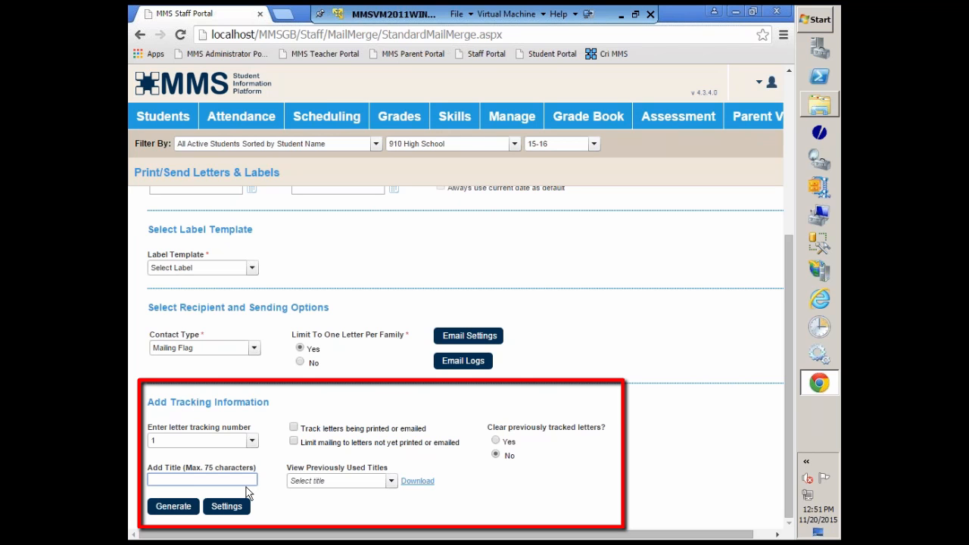
text(P)
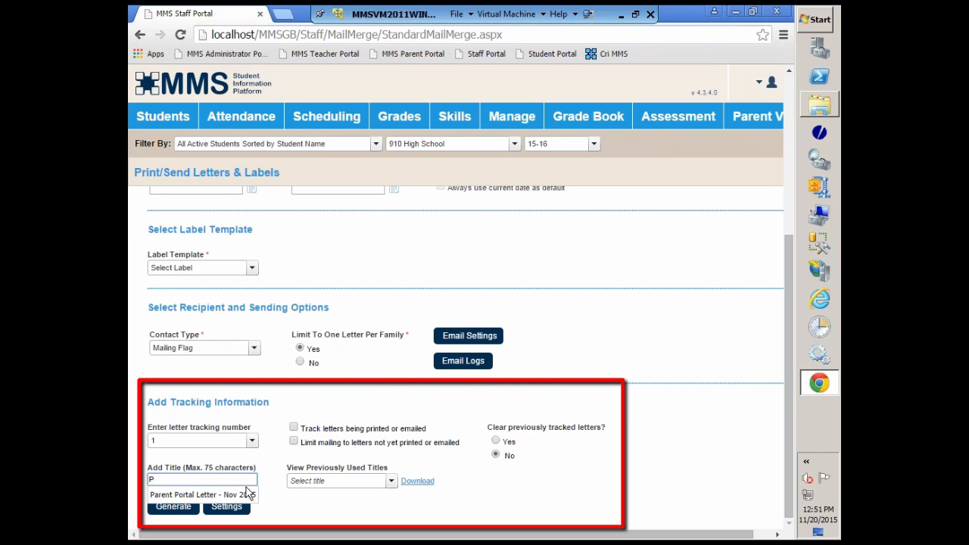
text(P L)
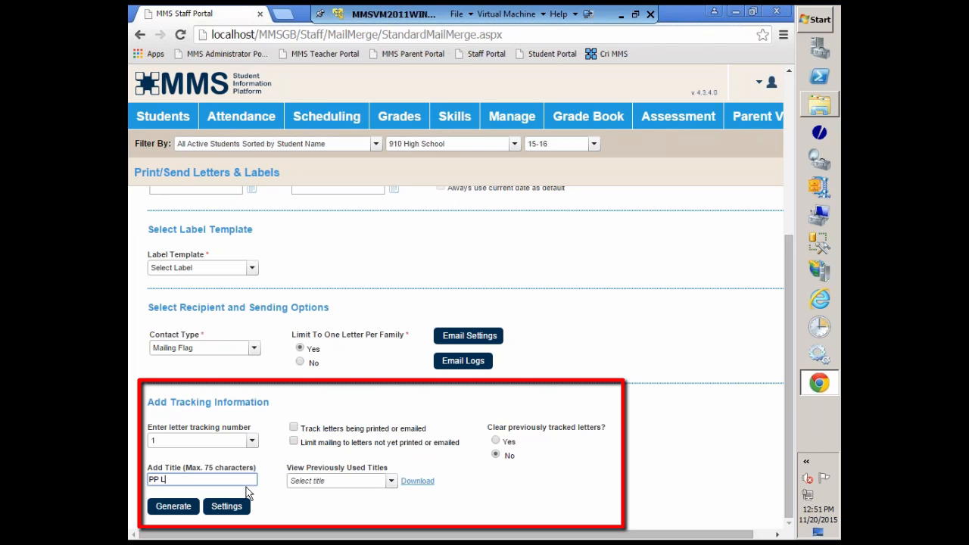
text(etter Dec 2015)
Set the letter tracking number to 2, with letters tracked when printed or emailed and the mailing limited to those not yet sent.
click(252, 444)
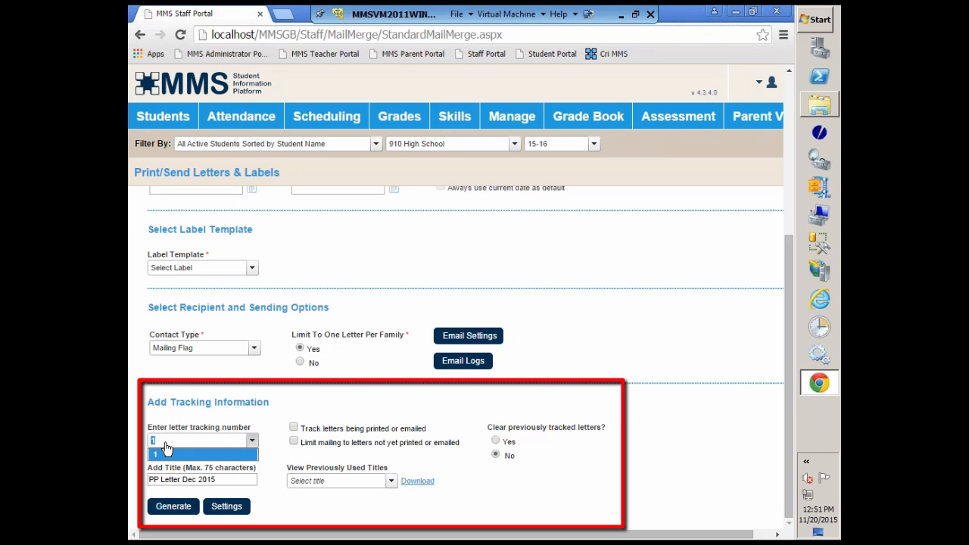
text(2)
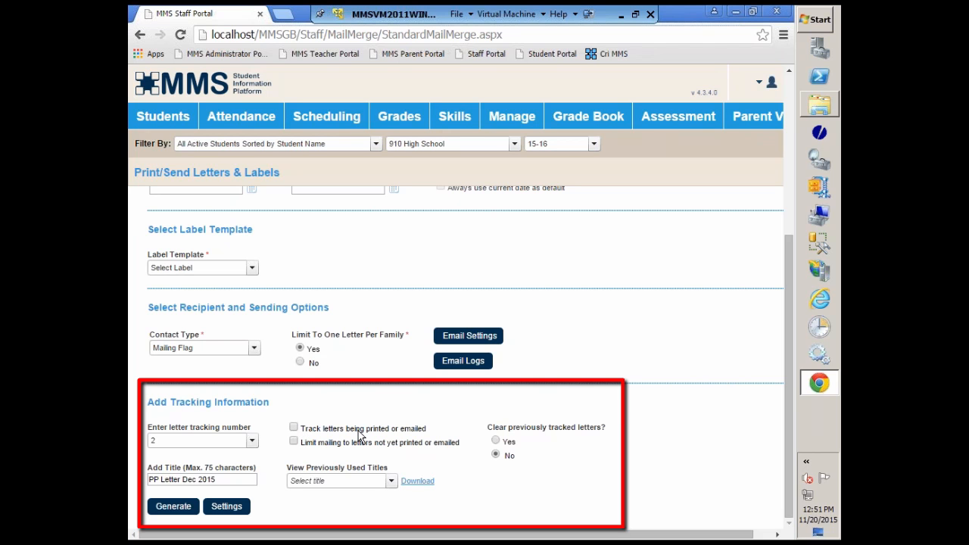
click(294, 428)
Select tracking number 1, download the previously used Parent Portal Letter - Nov 2015 output, and open its PDF.
click(252, 443)
click(168, 453)
click(392, 482)
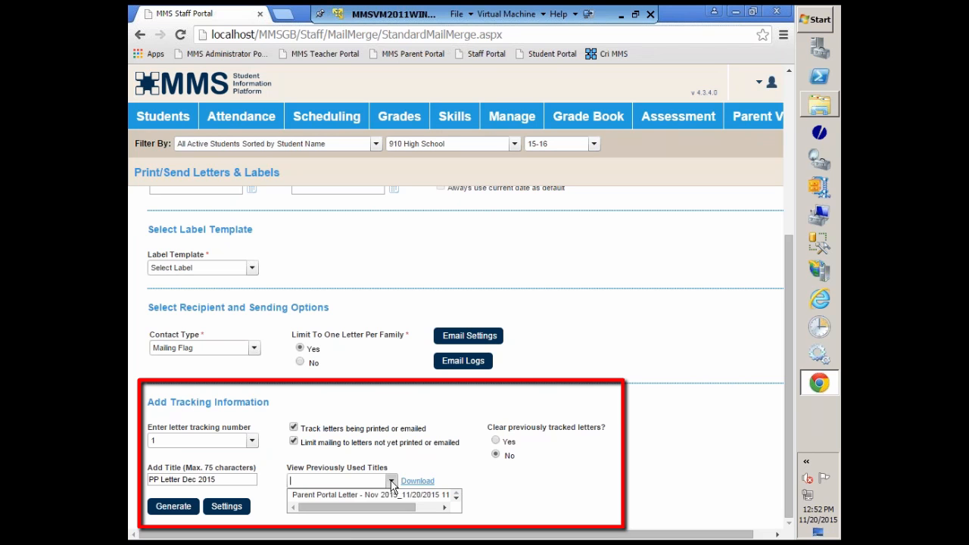
click(340, 494)
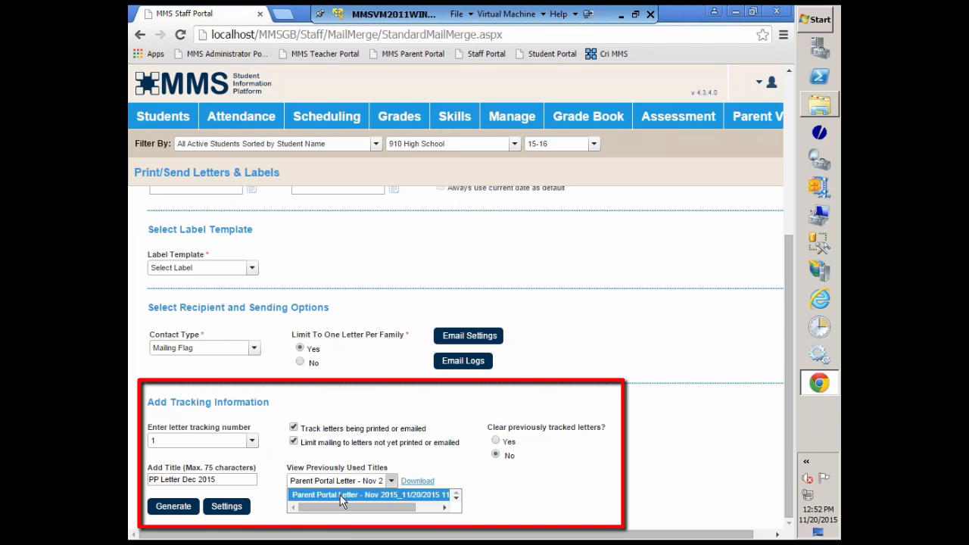
click(417, 481)
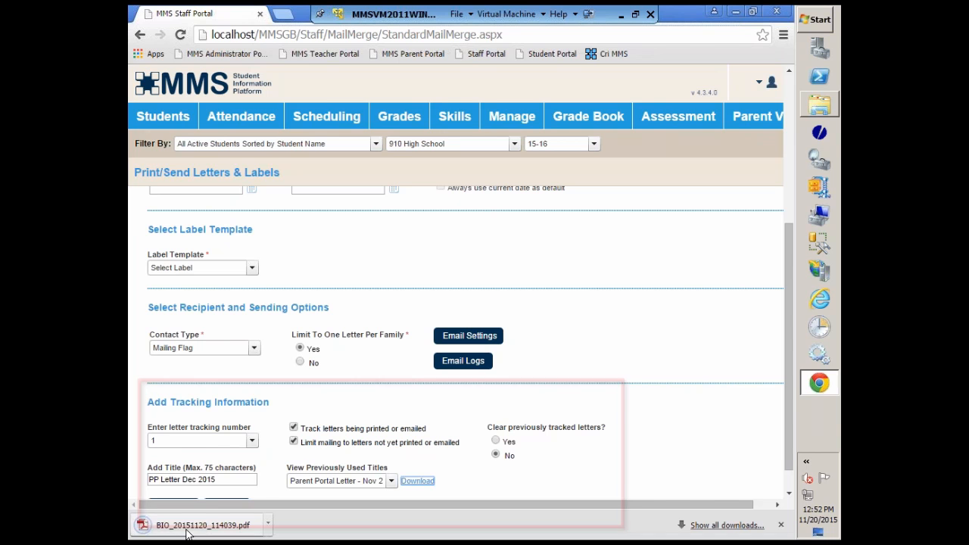
click(193, 533)
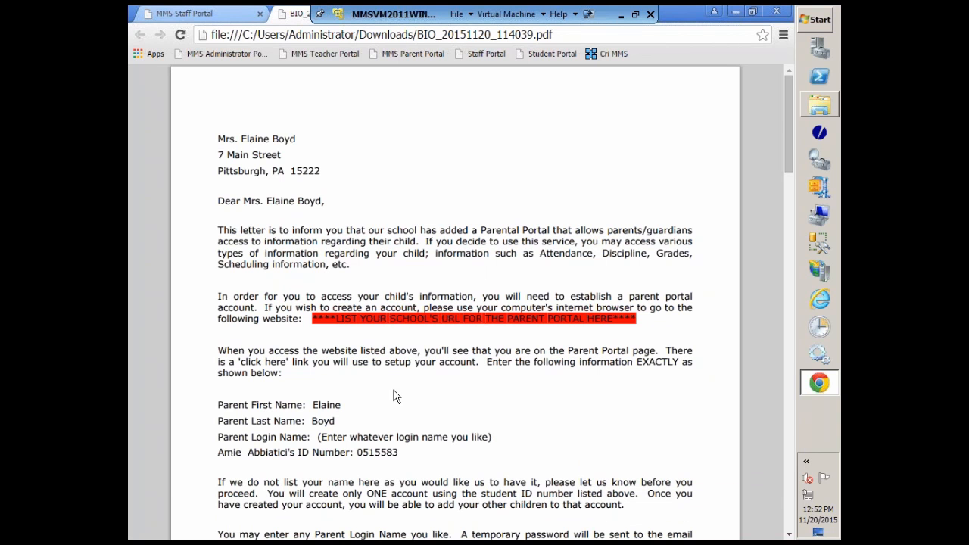
Examine the recipient details and body text of each merged letter in the downloaded PDF.
scroll(393, 395, down, 2)
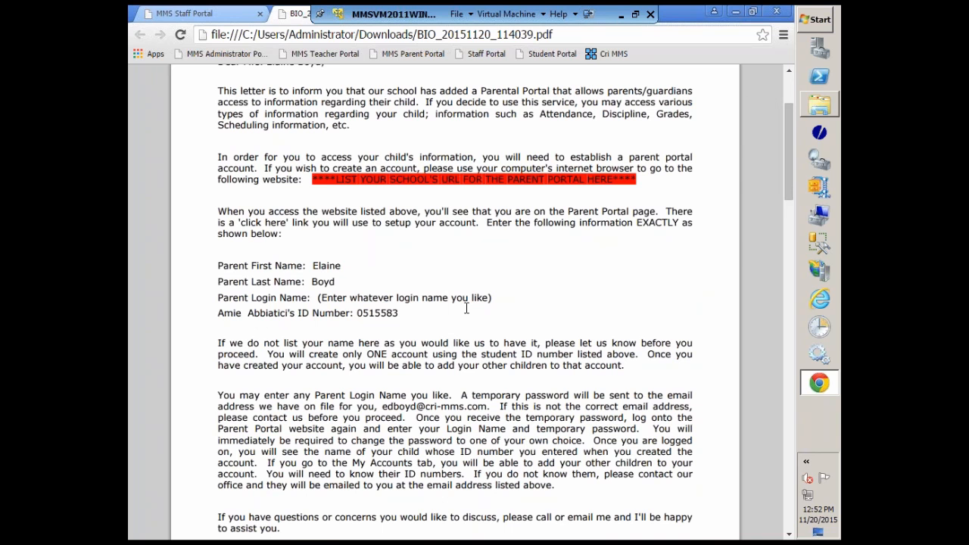
scroll(467, 308, down, 3)
scroll(466, 308, down, 5)
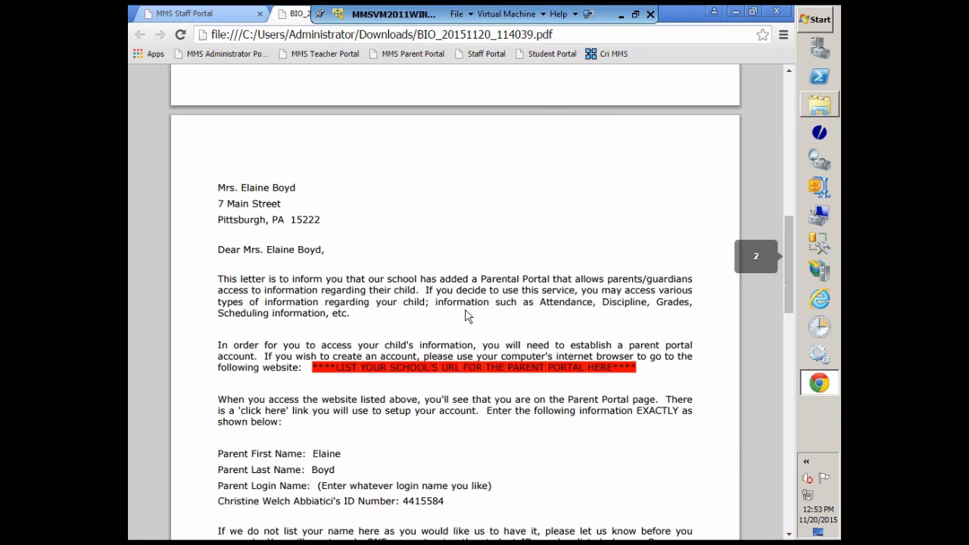
scroll(466, 314, down, 2)
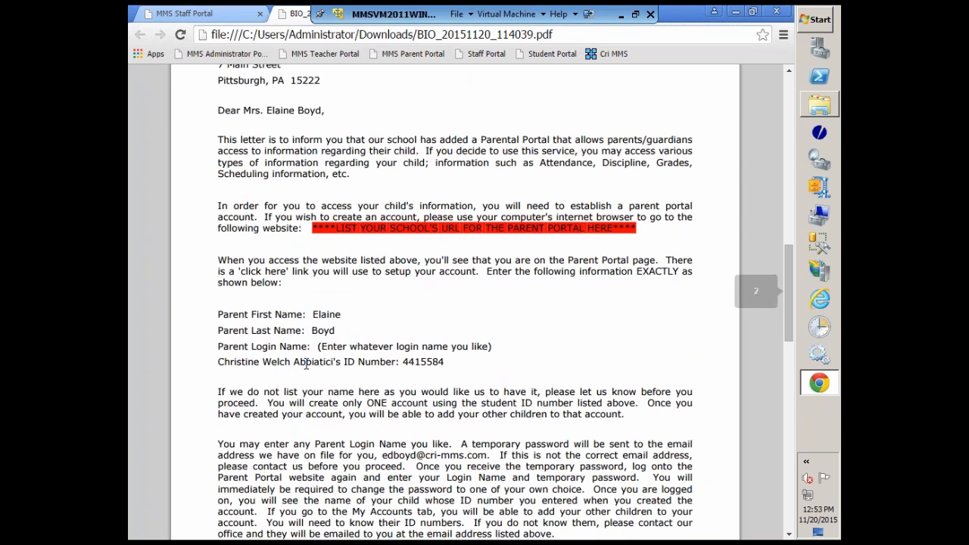
scroll(439, 354, down, 10)
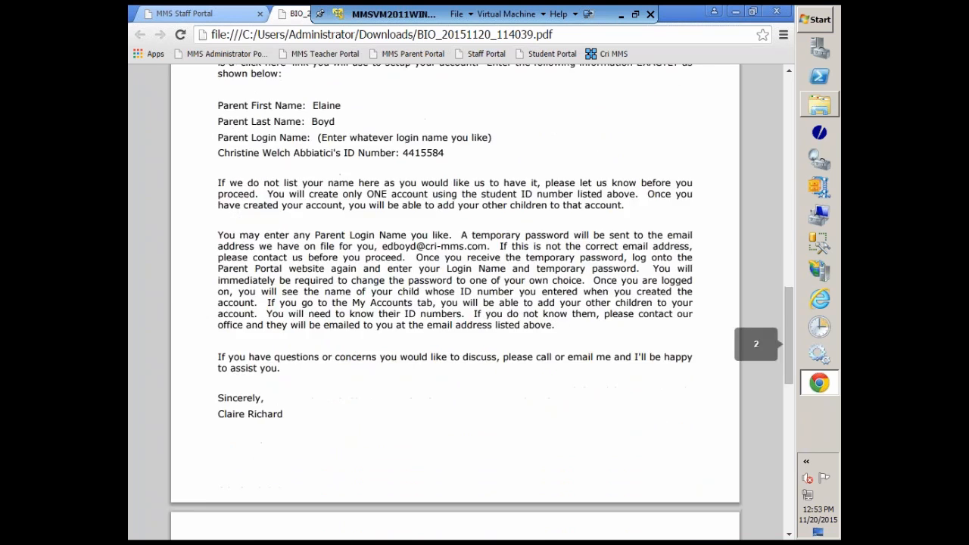
scroll(478, 377, down, 4)
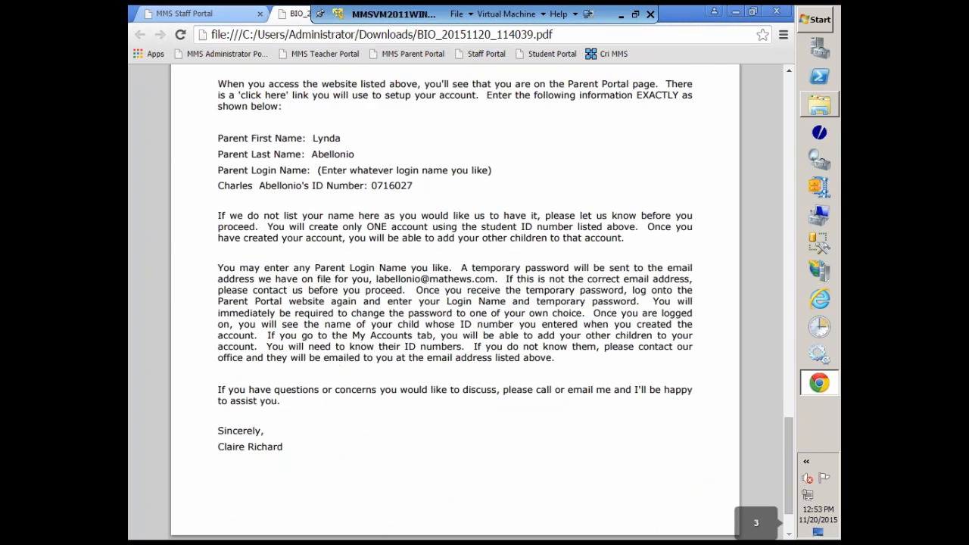
scroll(472, 382, up, 20)
scroll(286, 330, up, 4)
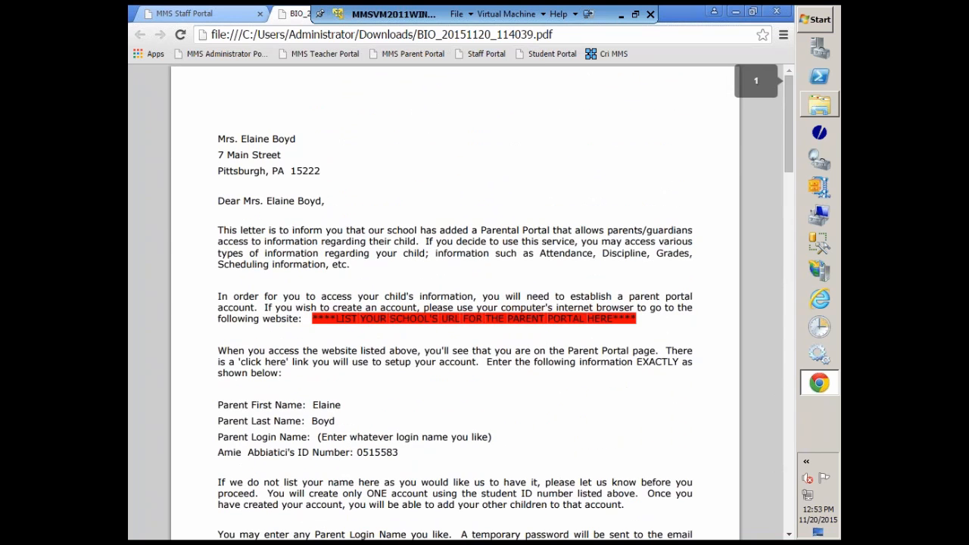
Return to the MMS Staff Portal letters page and set the letter tracking number to 2.
click(244, 15)
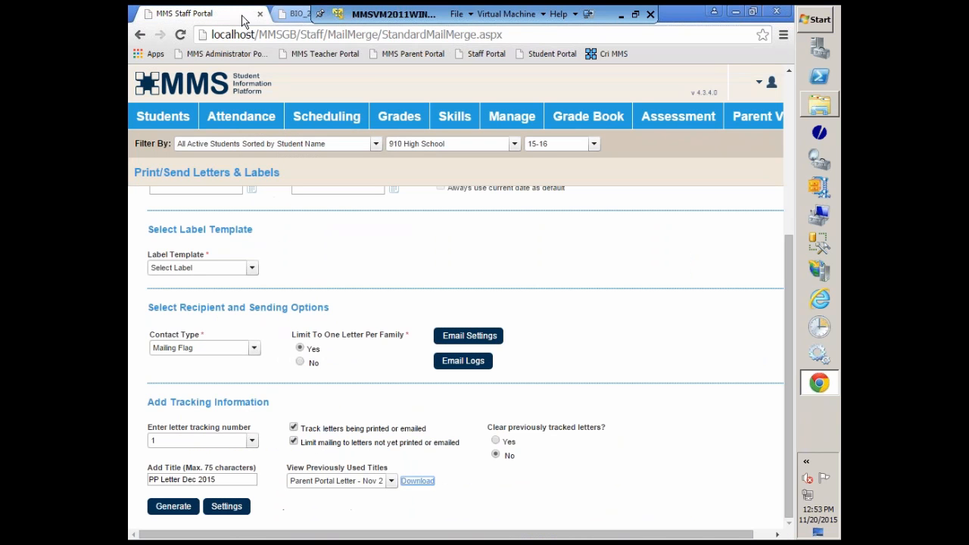
click(174, 440)
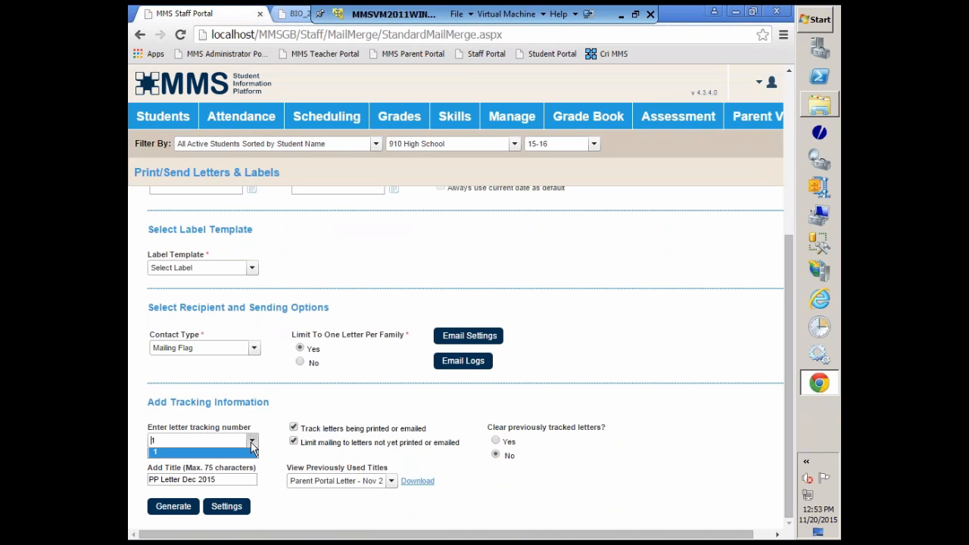
double_click(176, 445)
text(2)
click(270, 442)
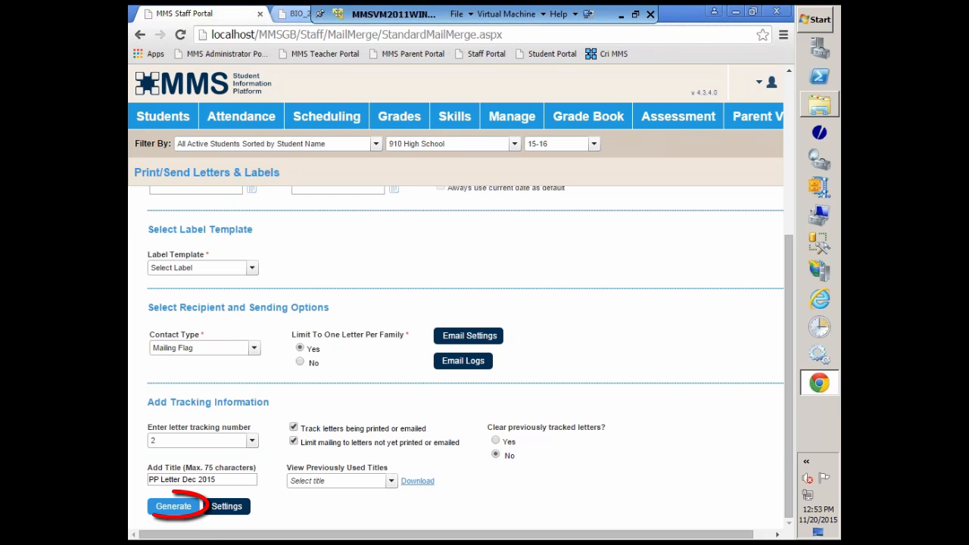
Generate the parent portal mail merge letters to produce the PDF preview.
click(172, 506)
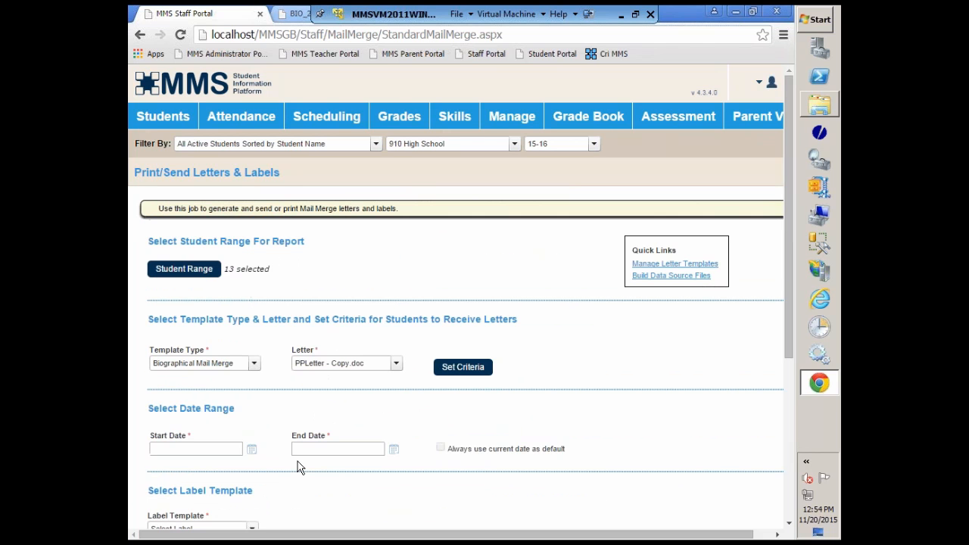
scroll(297, 461, down, 4)
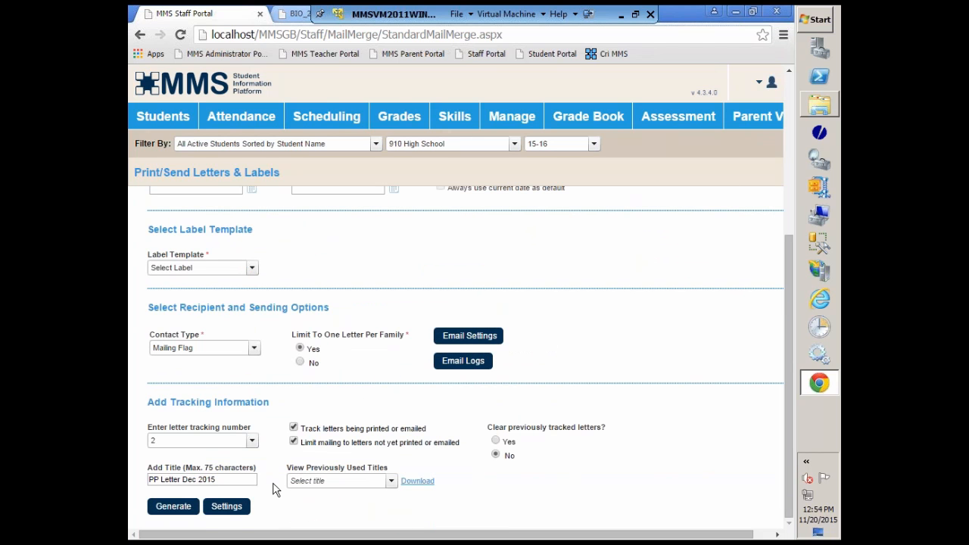
click(172, 509)
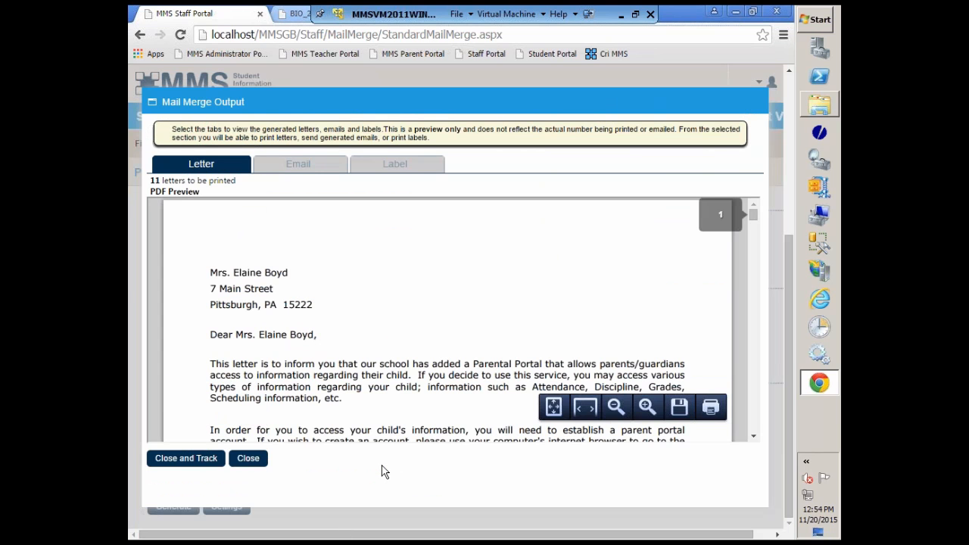
Examine the recipient address, parent account details and body text of the merged letters in the PDF preview.
scroll(583, 302, down, 8)
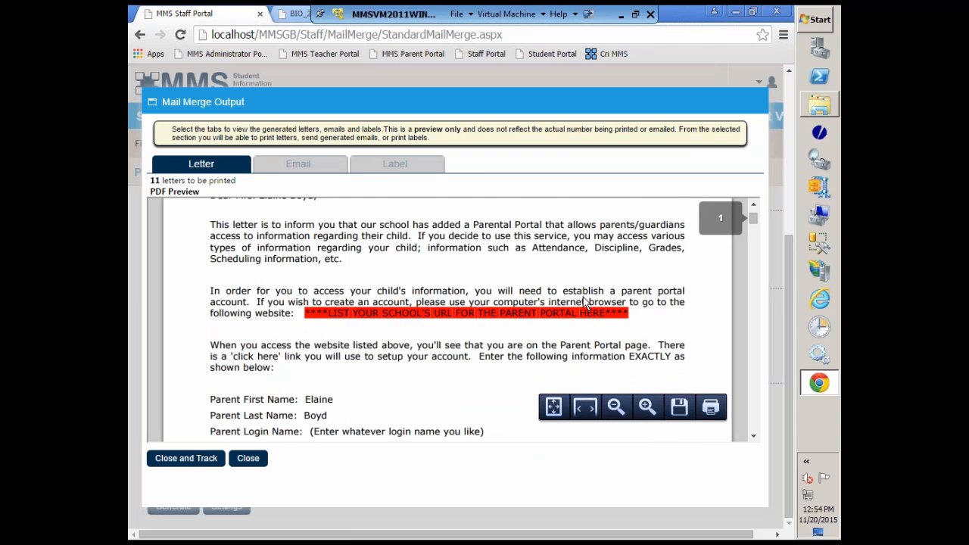
scroll(583, 303, down, 3)
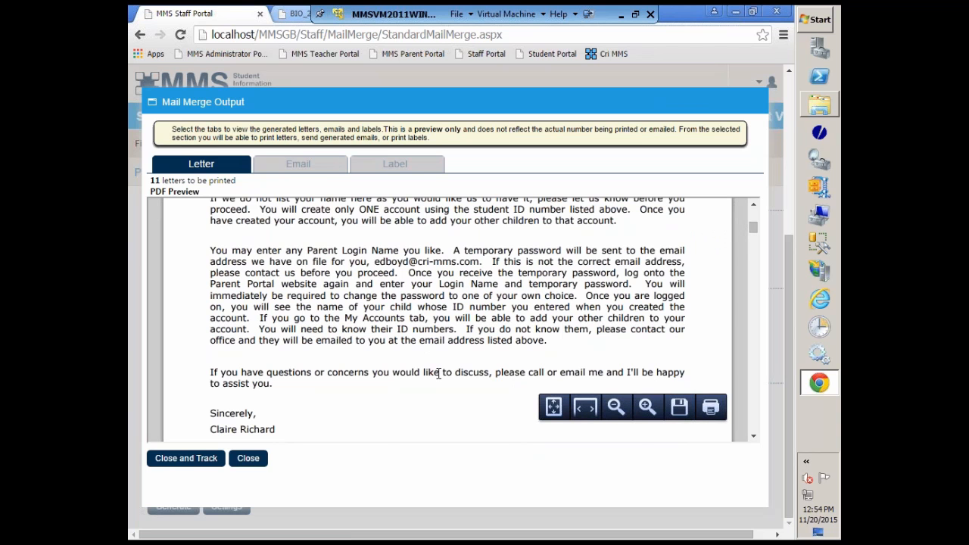
scroll(439, 373, down, 5)
scroll(438, 373, down, 8)
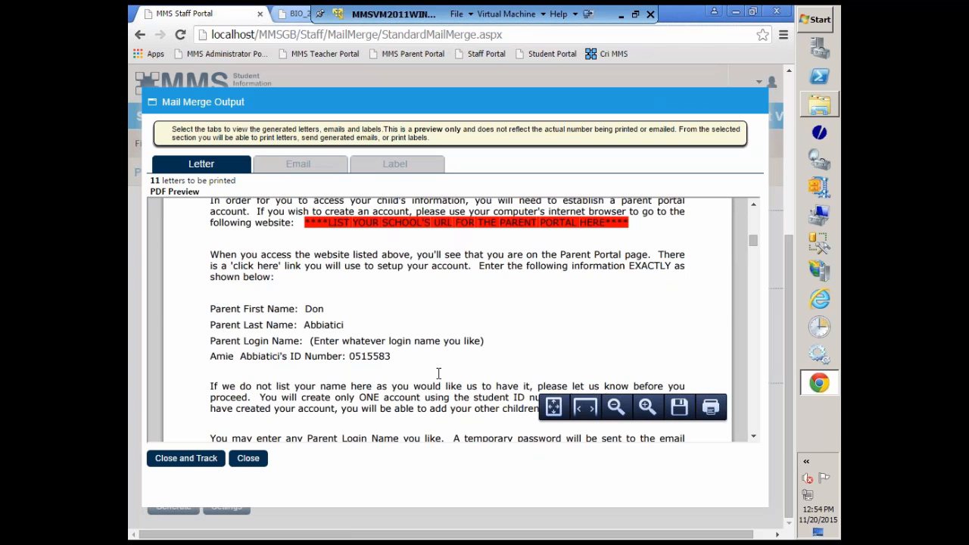
scroll(438, 373, down, 5)
scroll(438, 373, up, 10)
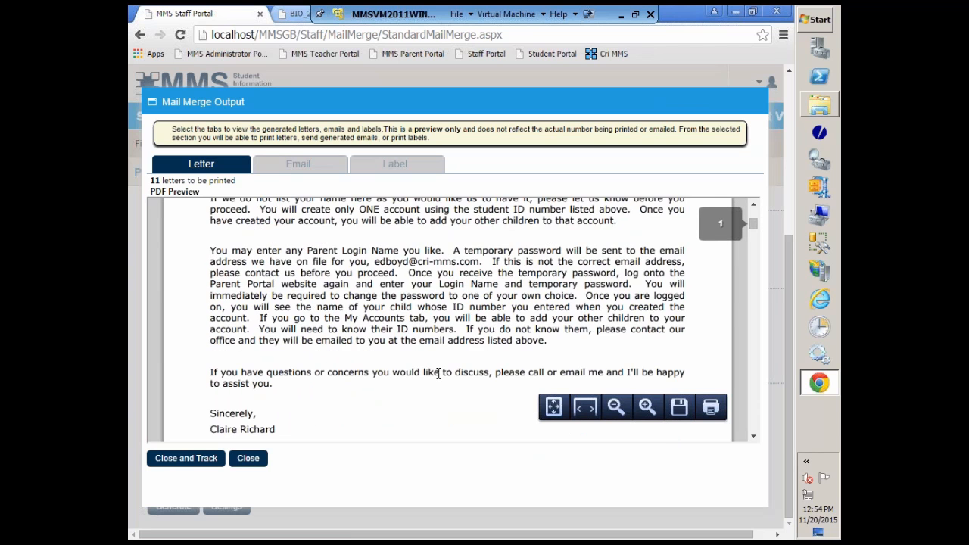
scroll(438, 373, up, 2)
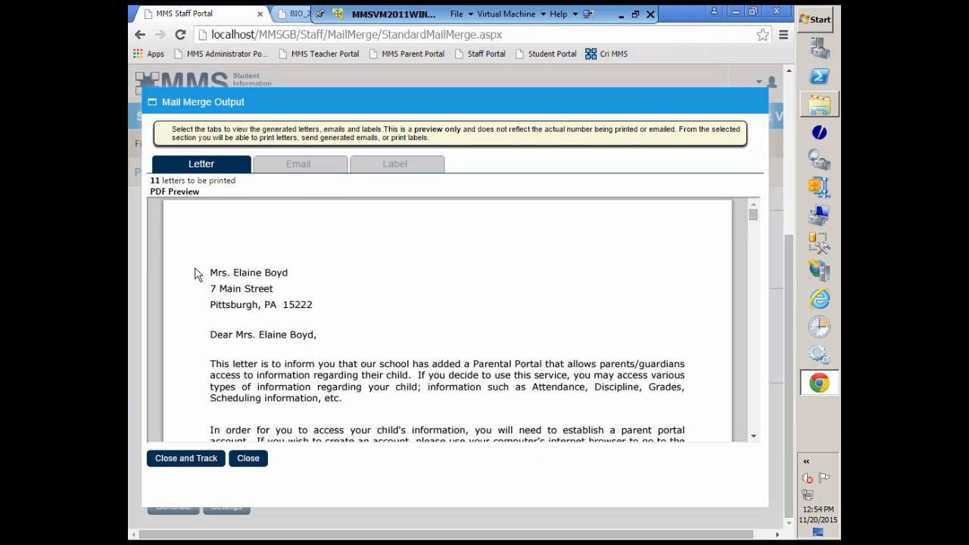
scroll(361, 340, down, 3)
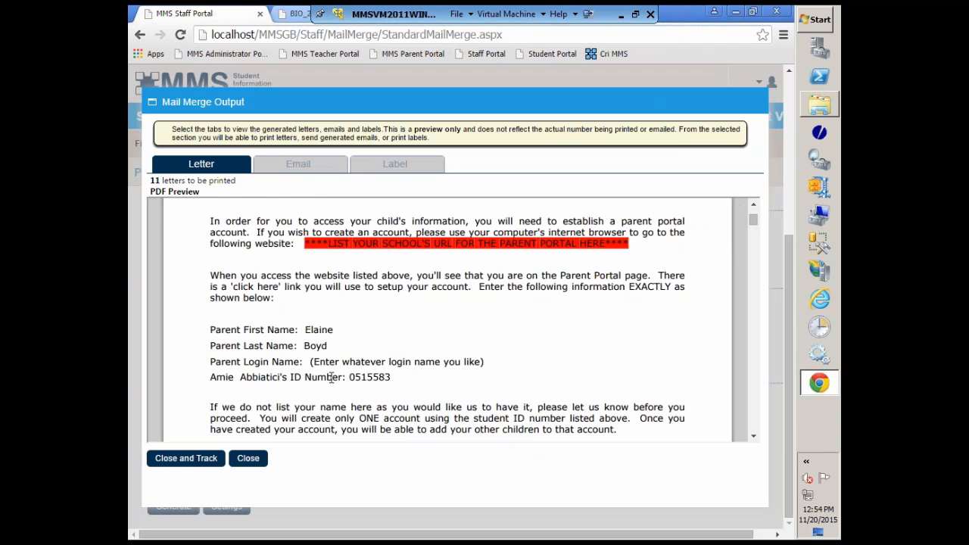
scroll(331, 376, down, 10)
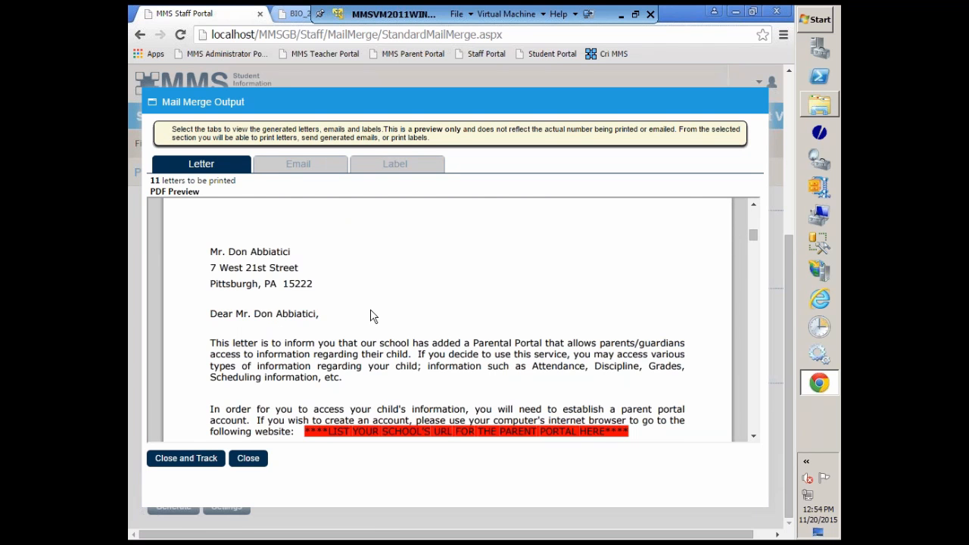
scroll(370, 317, down, 5)
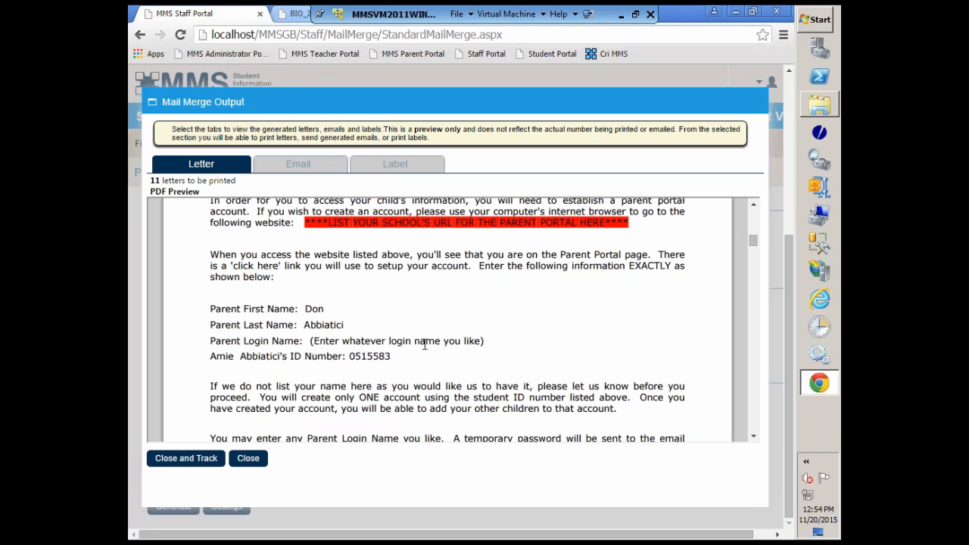
scroll(425, 344, down, 3)
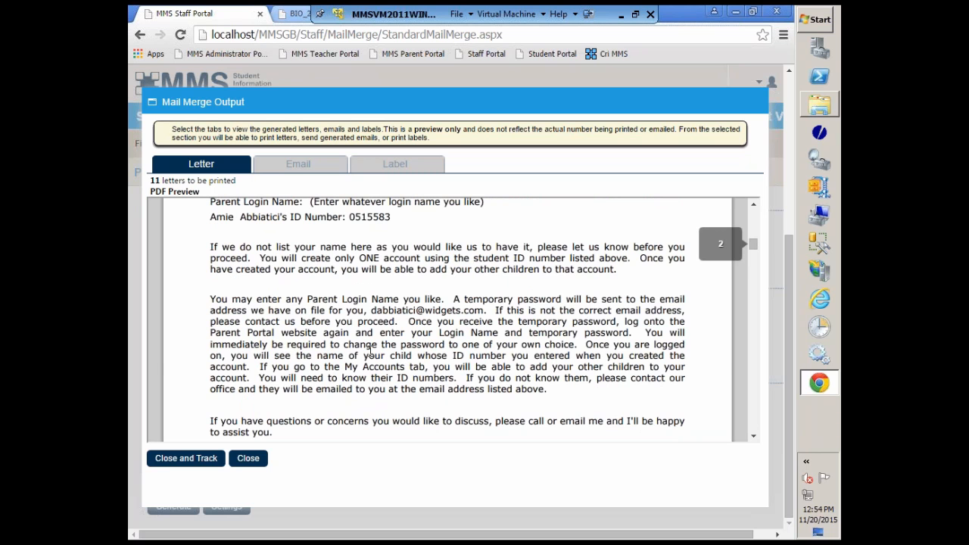
scroll(371, 350, down, 6)
scroll(372, 350, down, 3)
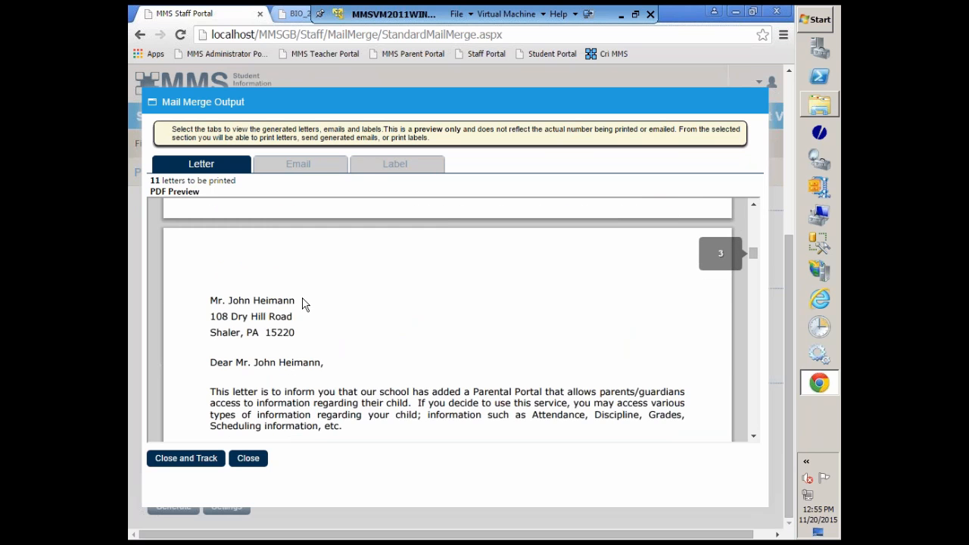
scroll(443, 367, down, 5)
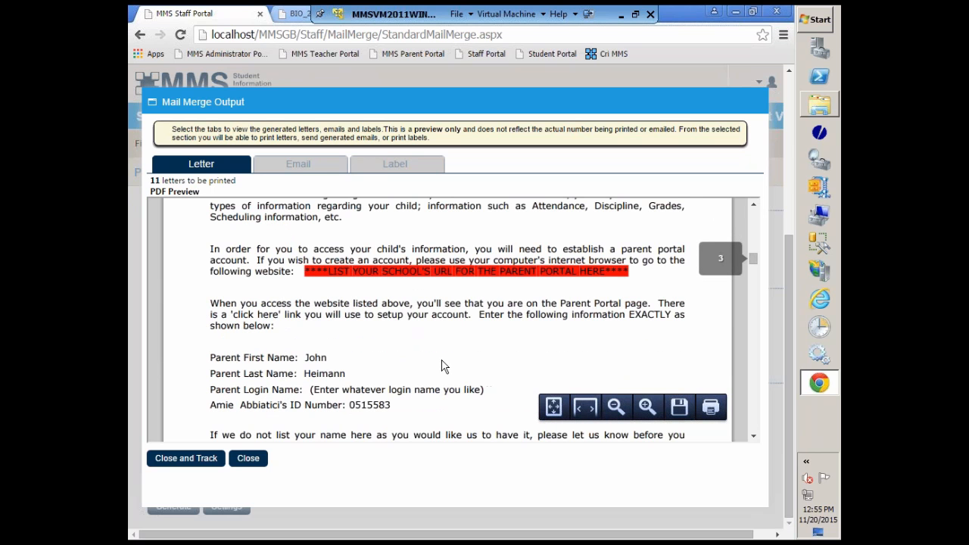
scroll(325, 405, up, 5)
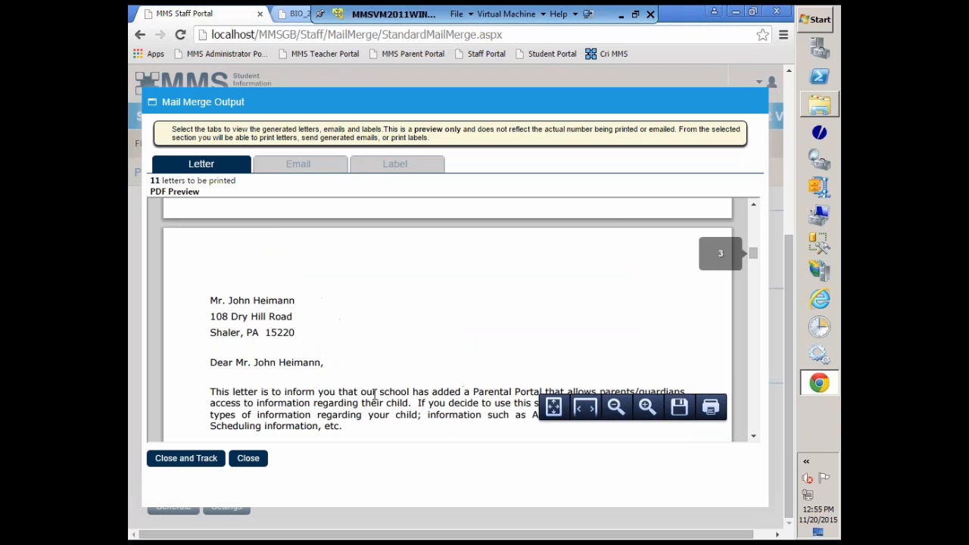
scroll(396, 361, down, 5)
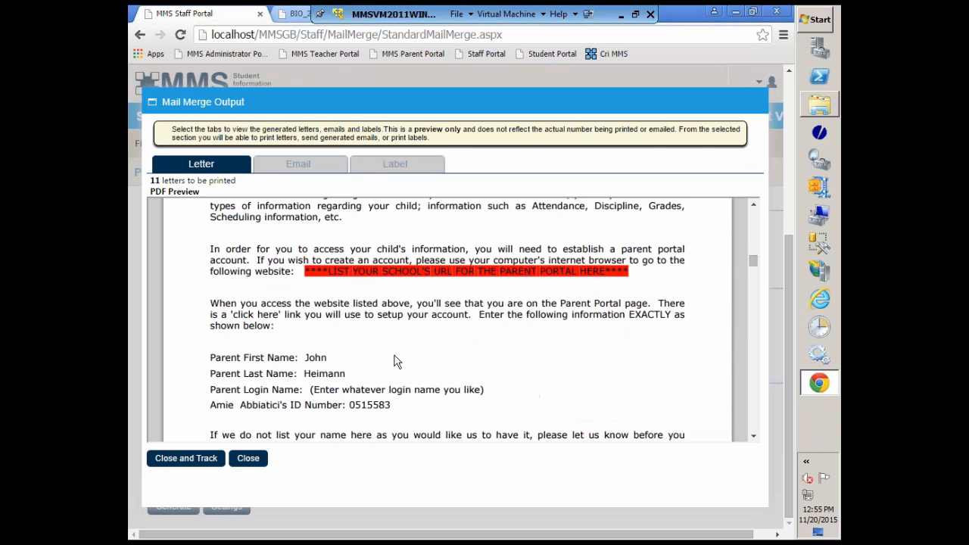
scroll(395, 361, down, 6)
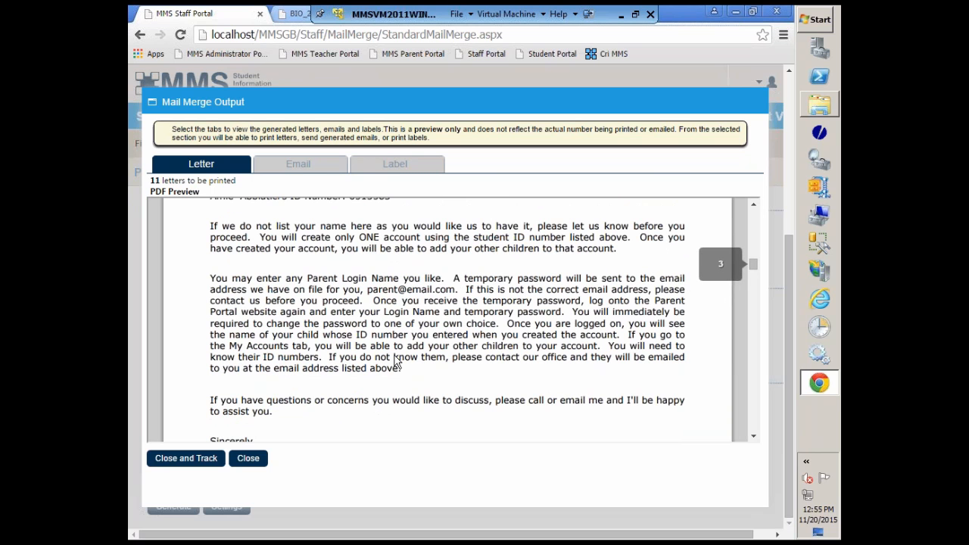
scroll(396, 361, down, 8)
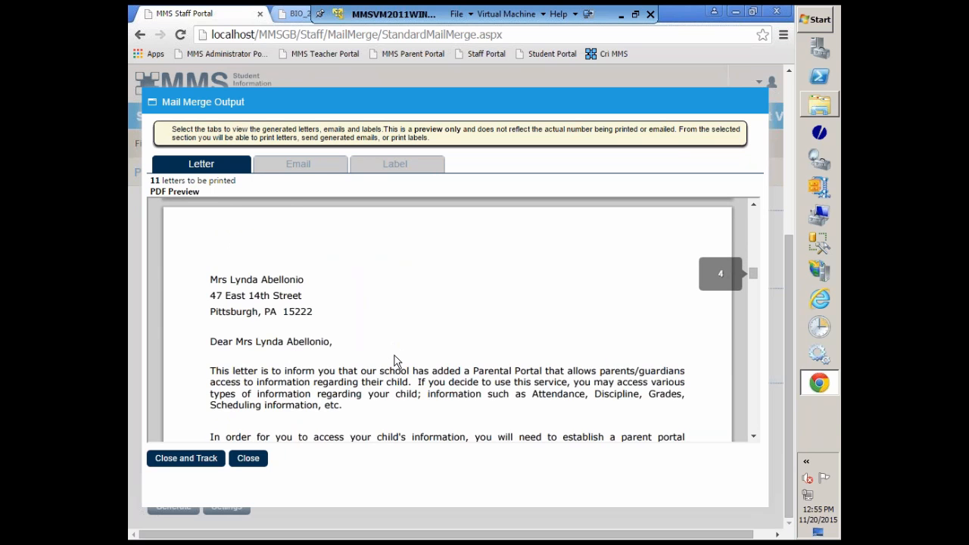
scroll(394, 360, down, 3)
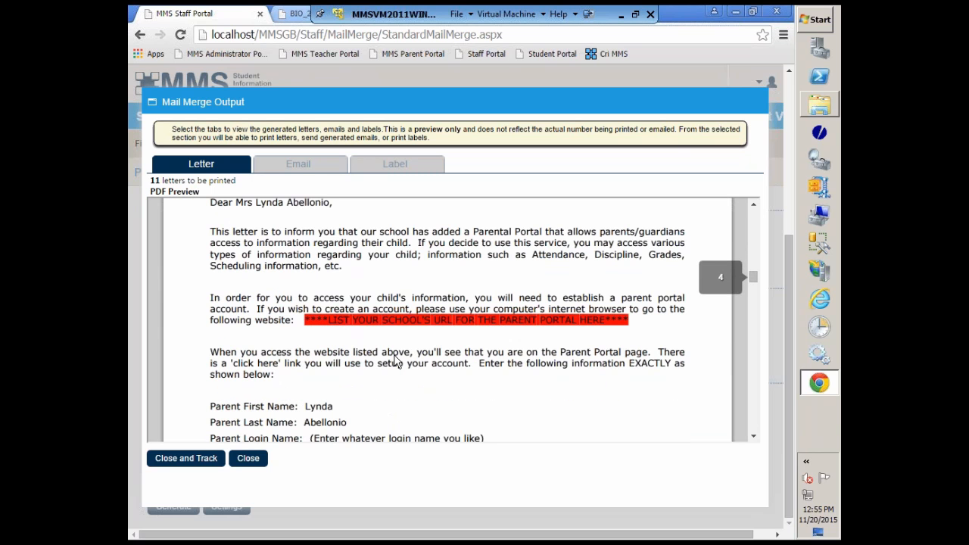
scroll(395, 361, down, 2)
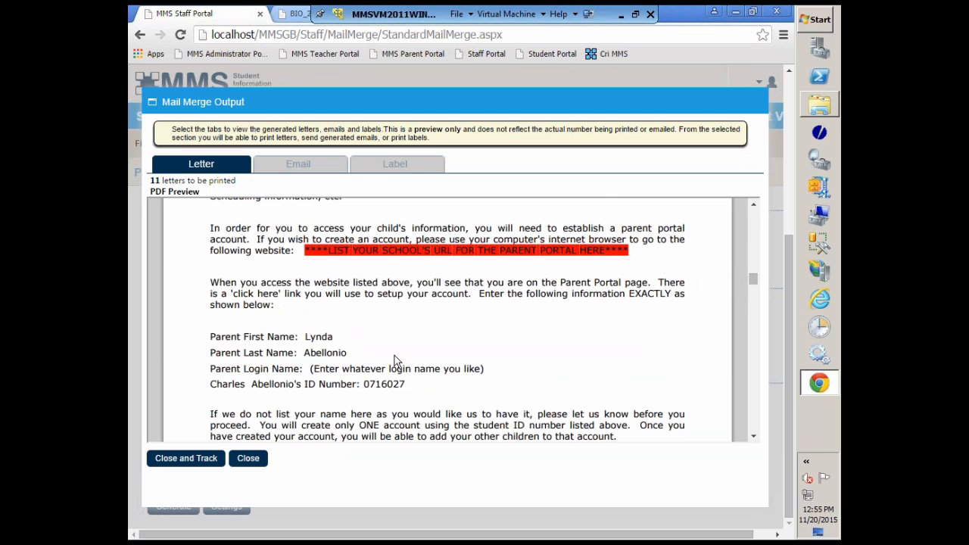
scroll(394, 361, down, 6)
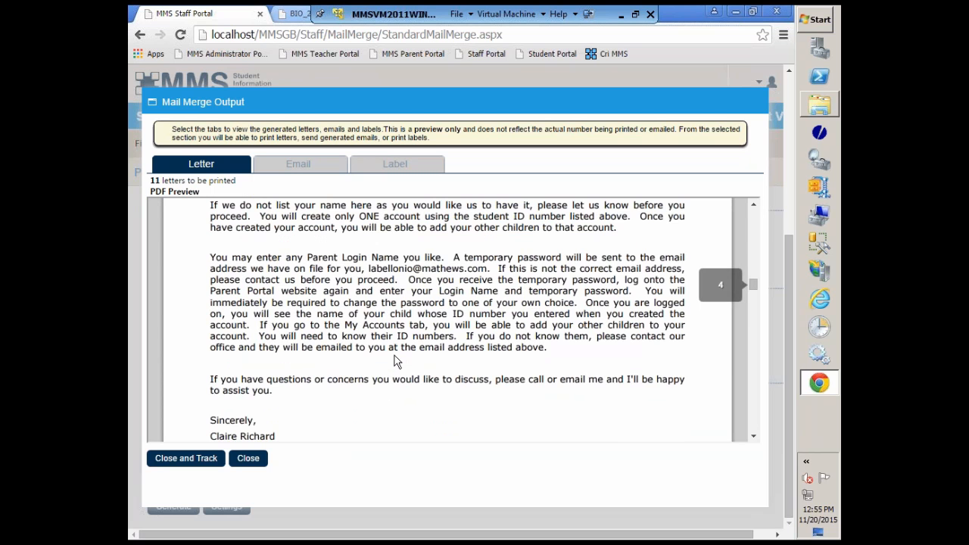
scroll(395, 361, down, 20)
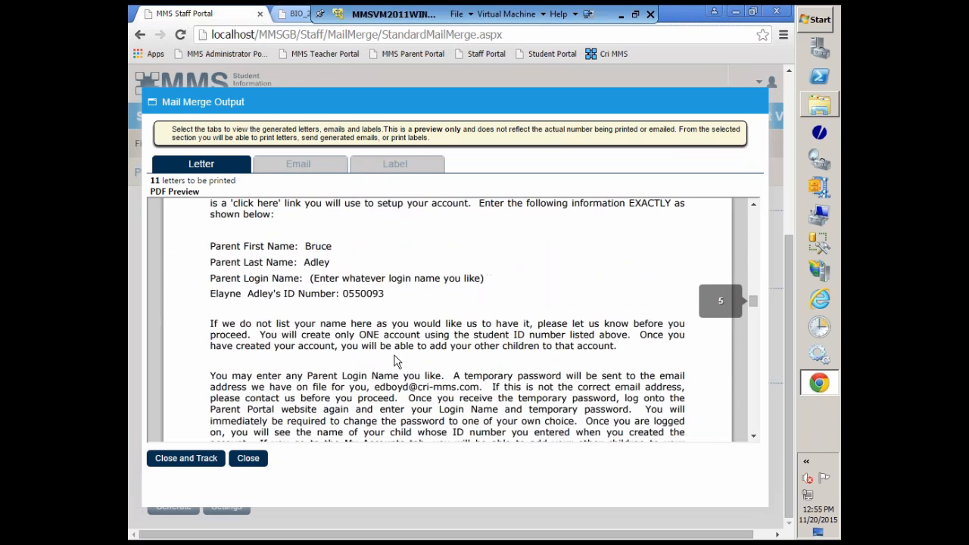
scroll(394, 361, down, 3)
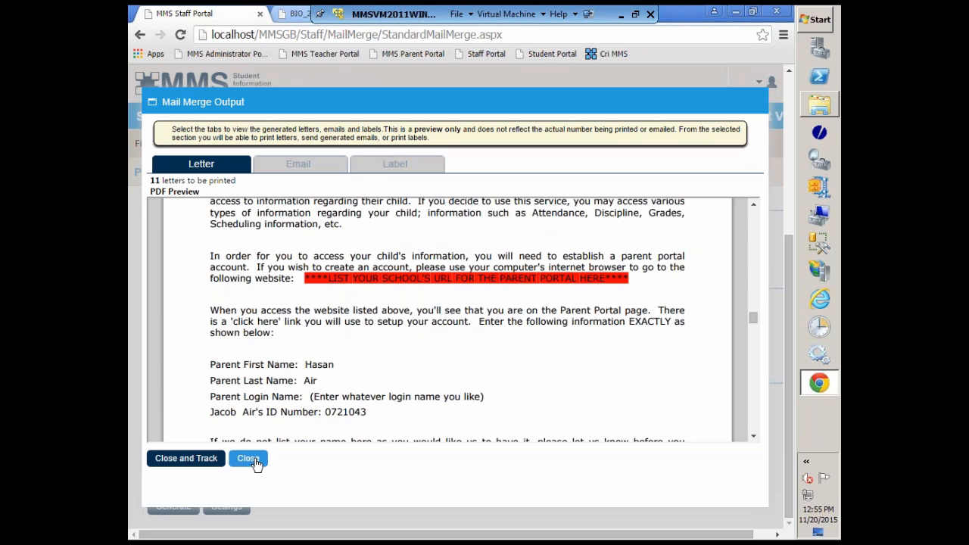
Close the preview with the letters tracked, and generate again under tracking number 2 to check for untracked recipients.
click(193, 464)
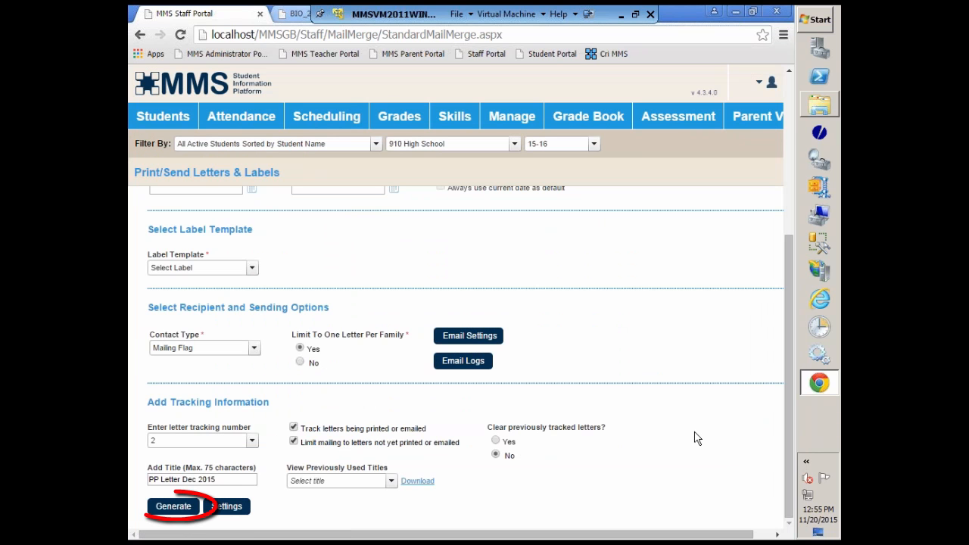
click(174, 509)
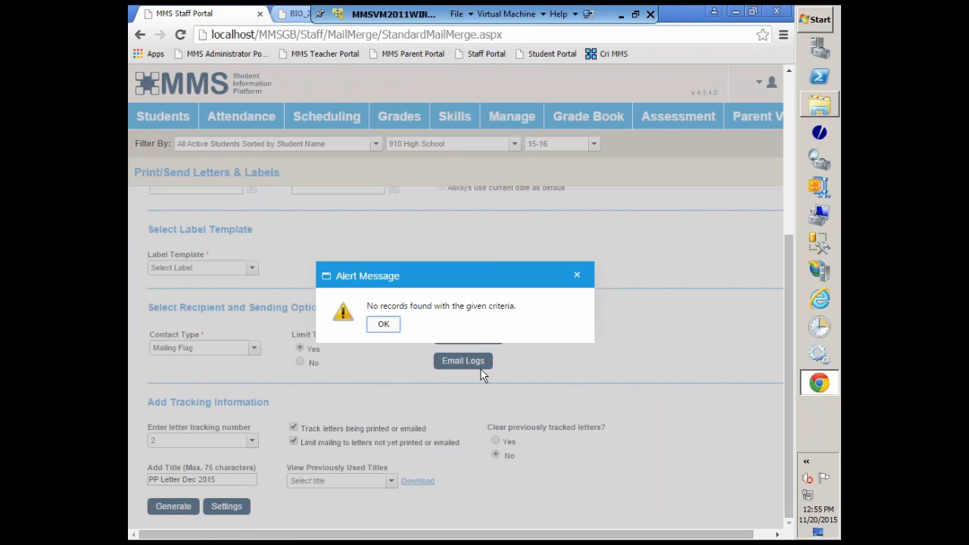
click(384, 325)
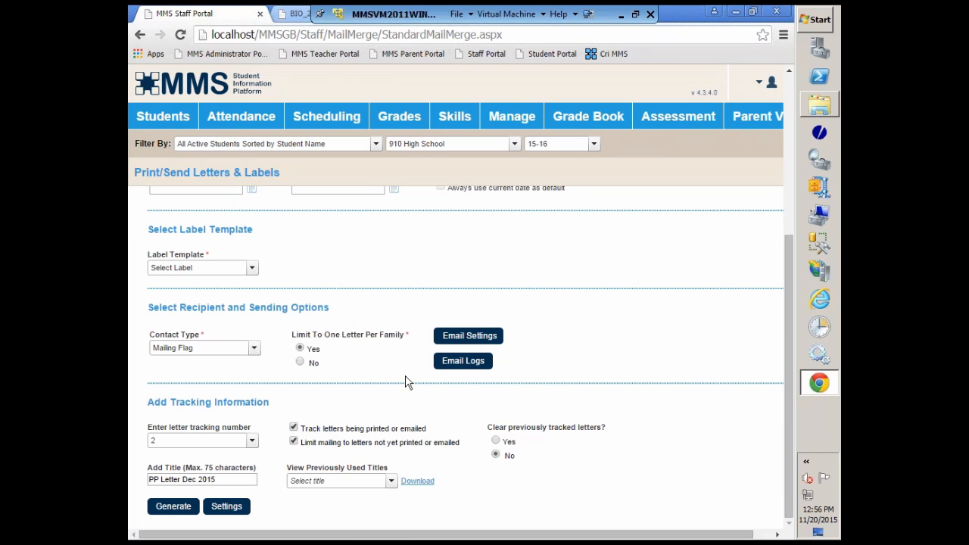
Switch to the Downloads folder and open PPLetter - Copy.doc in Word, allowing its data query to run.
click(734, 13)
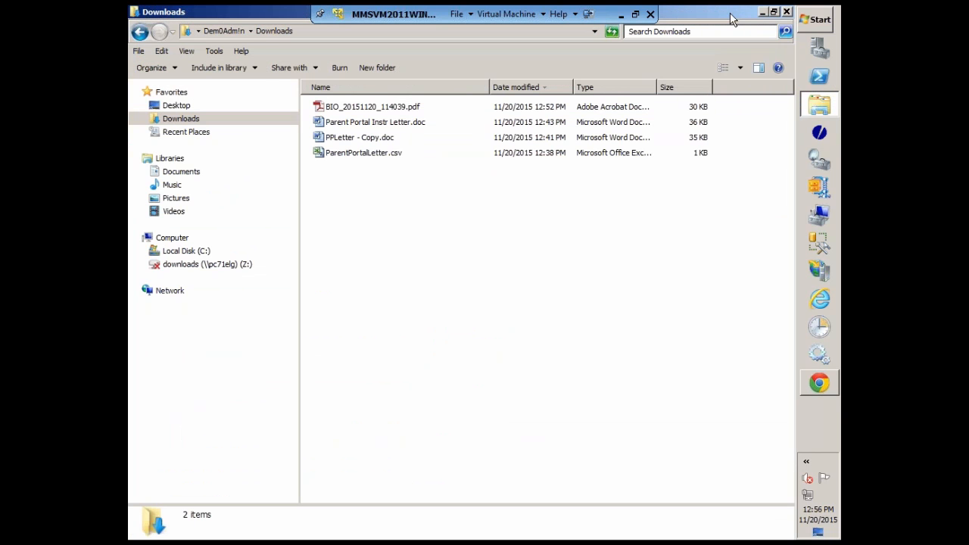
double_click(341, 140)
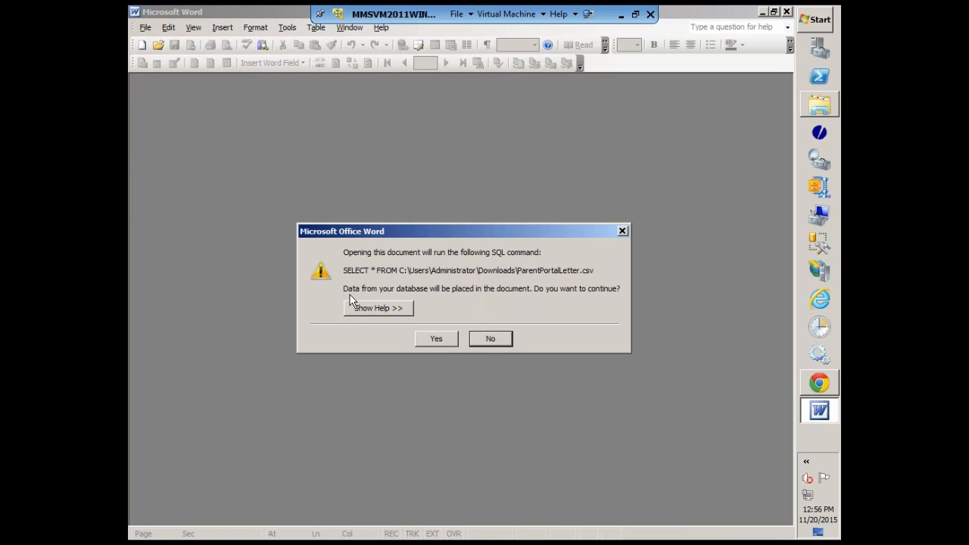
click(433, 341)
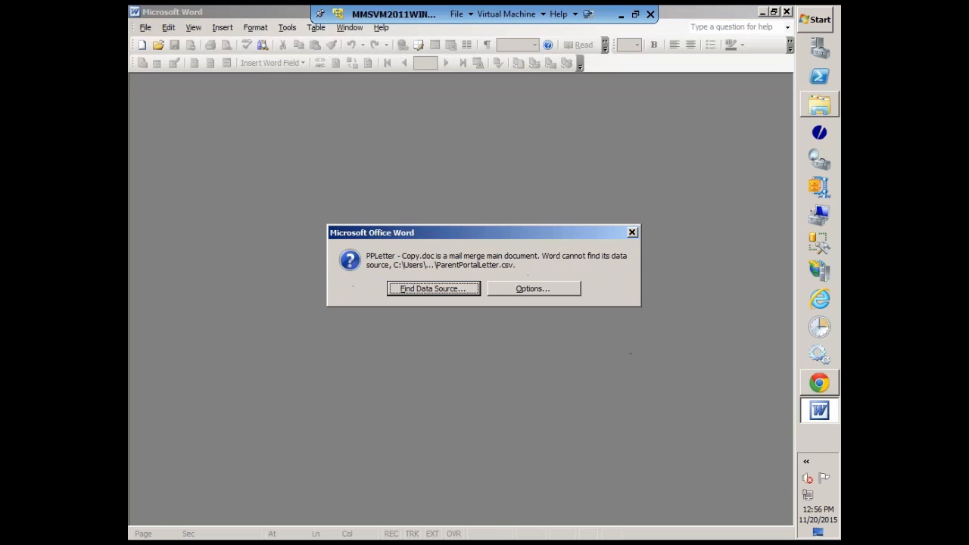
Try to attach ParentPortalLetter.csv from the Downloads folder as the letter's mail merge data source.
click(429, 290)
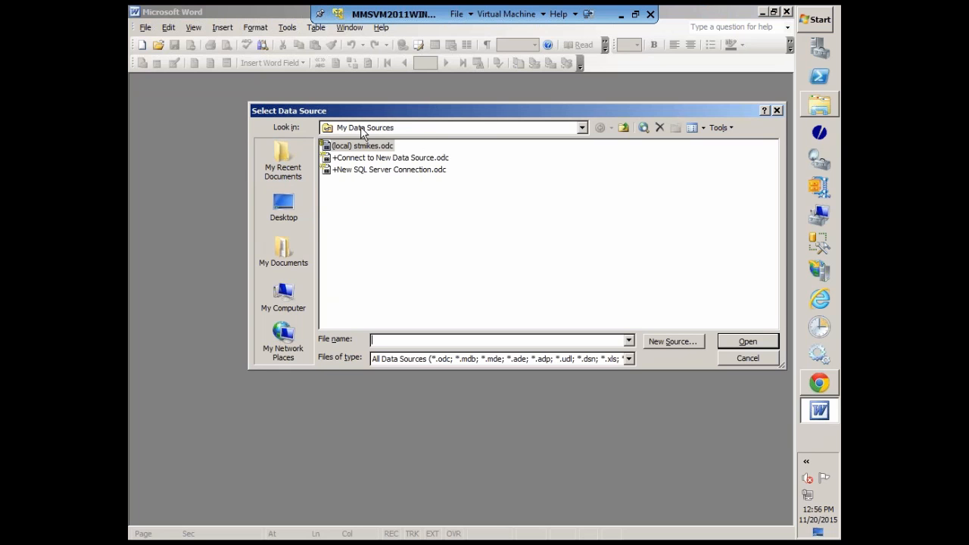
click(623, 127)
click(623, 127)
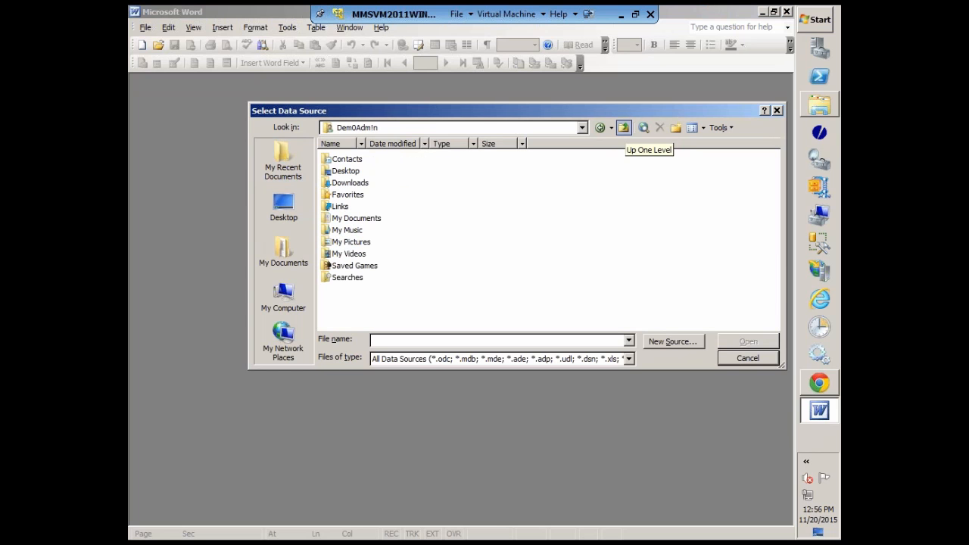
click(351, 184)
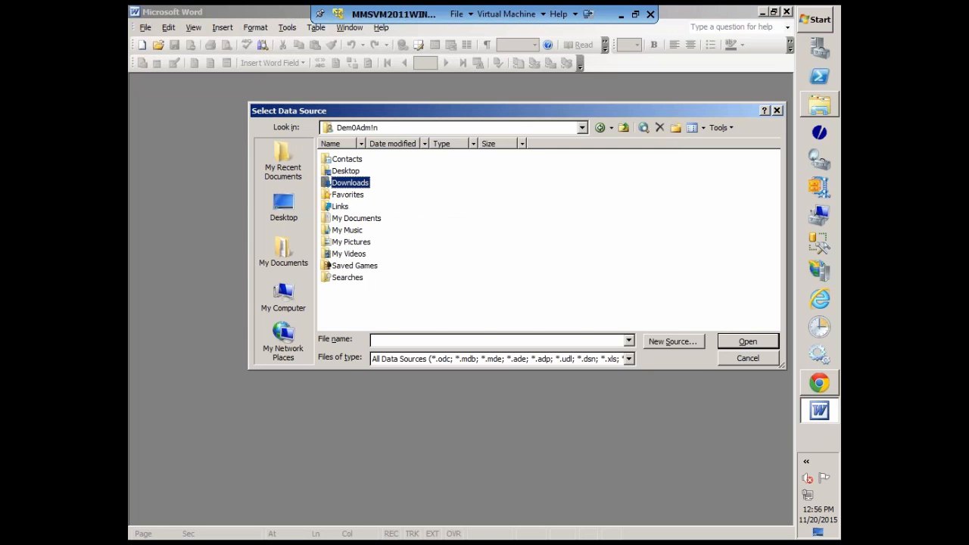
double_click(351, 184)
click(358, 175)
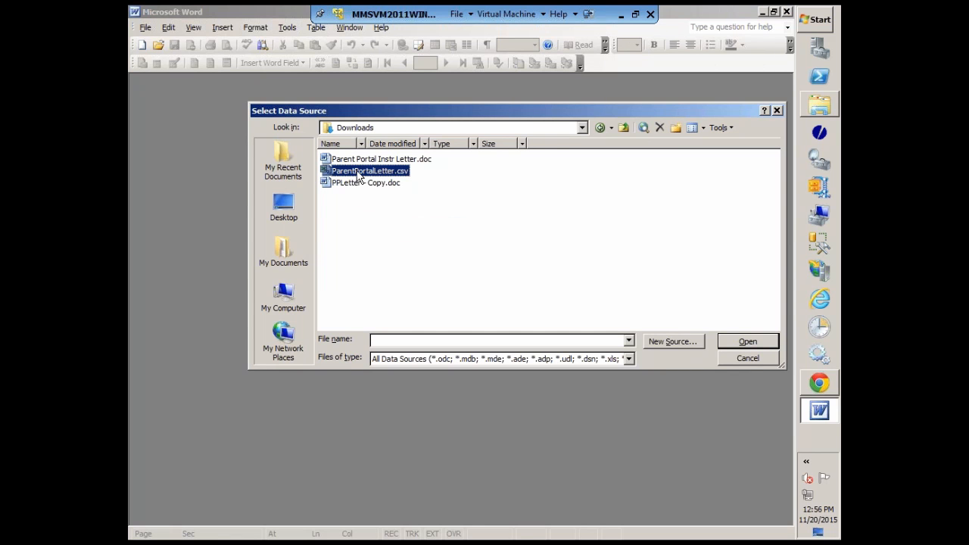
click(748, 341)
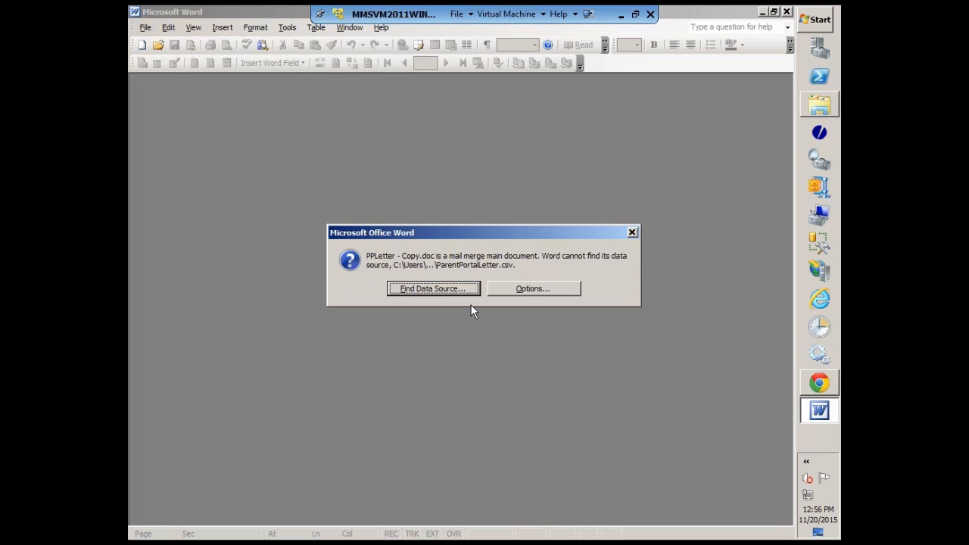
Remove the data/header source association from PPLetter - Copy.doc, and bring up the data source selection and cancel it.
click(532, 291)
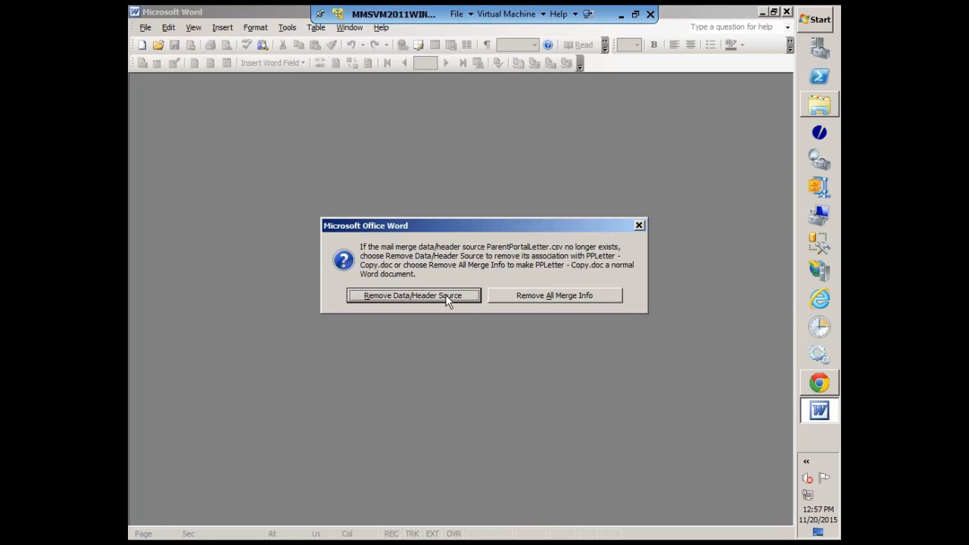
click(414, 296)
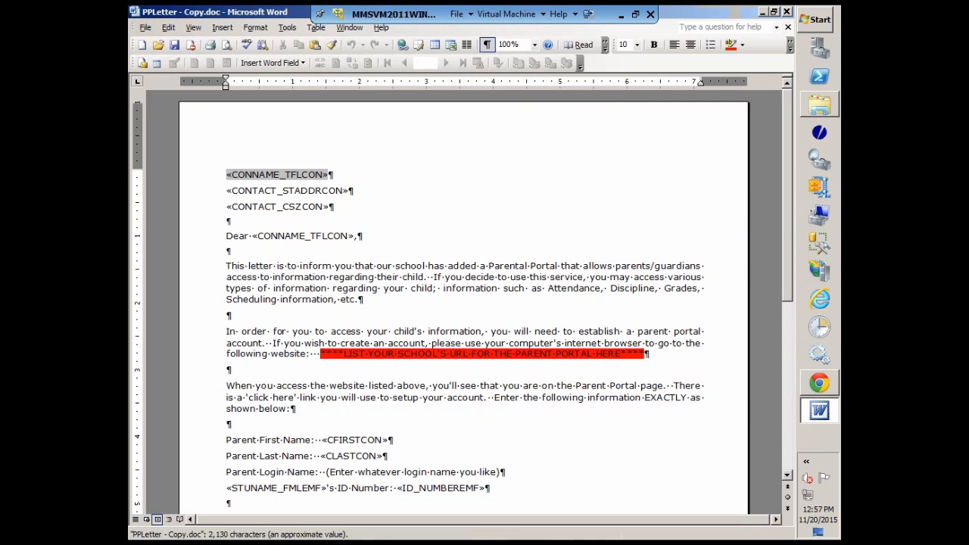
click(156, 63)
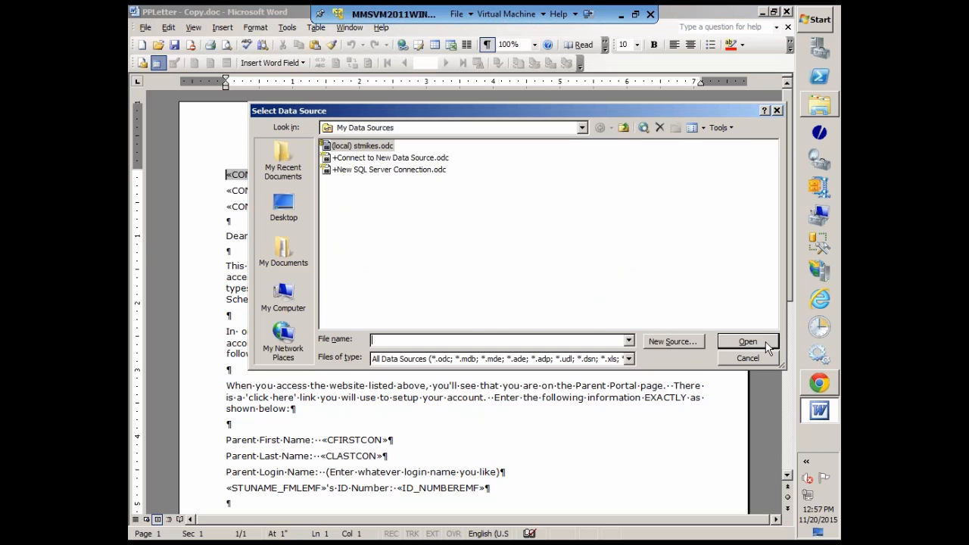
click(752, 359)
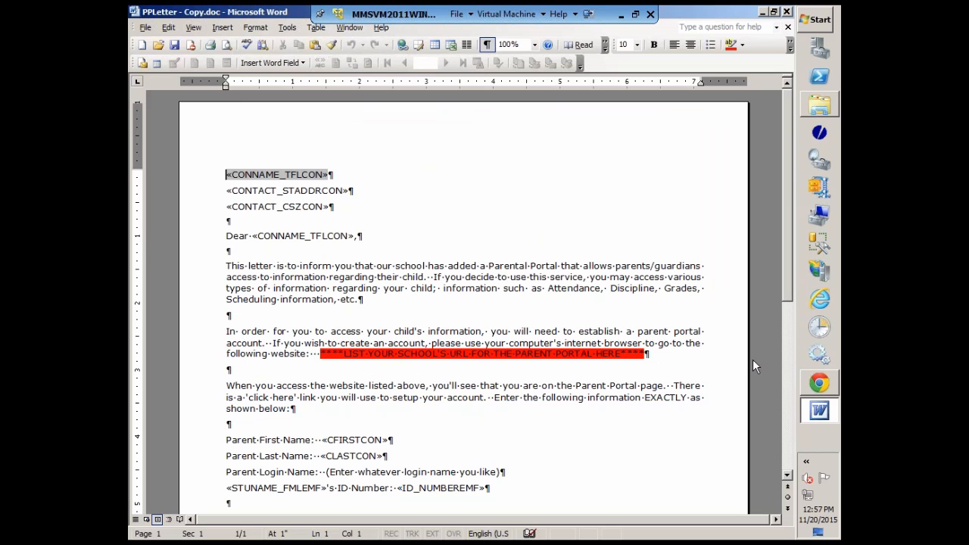
Close PPLetter - Copy.doc without saving the changes, and open ParentPortalLetter.csv from the Downloads folder in Notepad++.
click(786, 12)
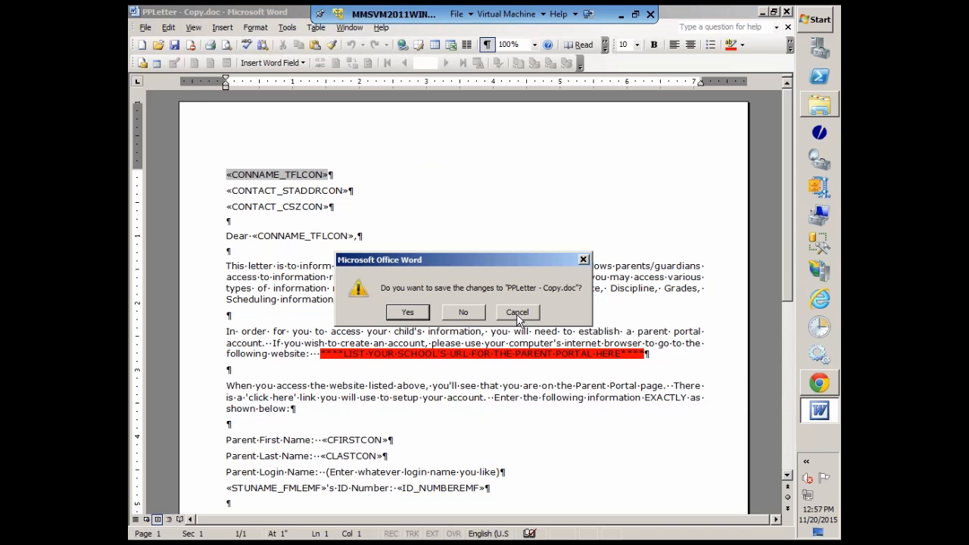
click(462, 313)
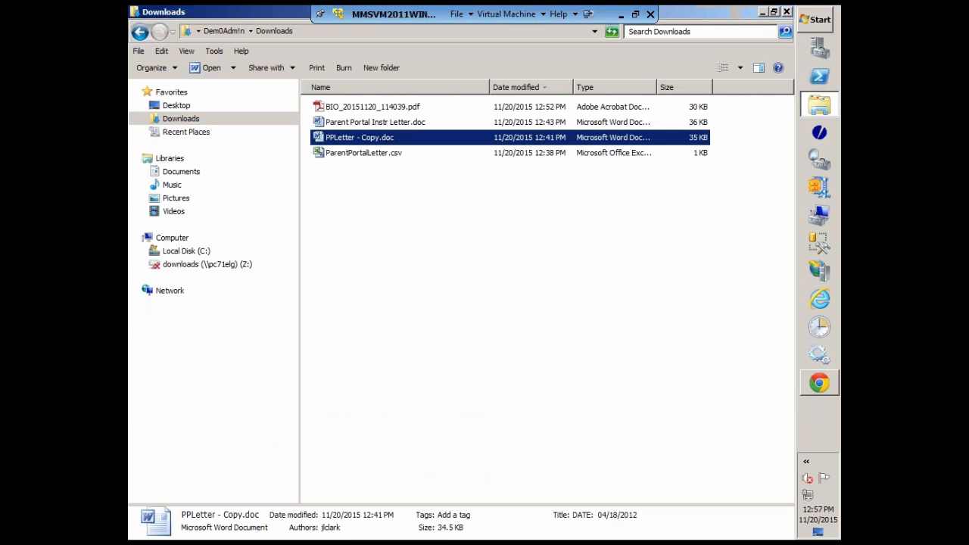
click(359, 155)
right_click(359, 157)
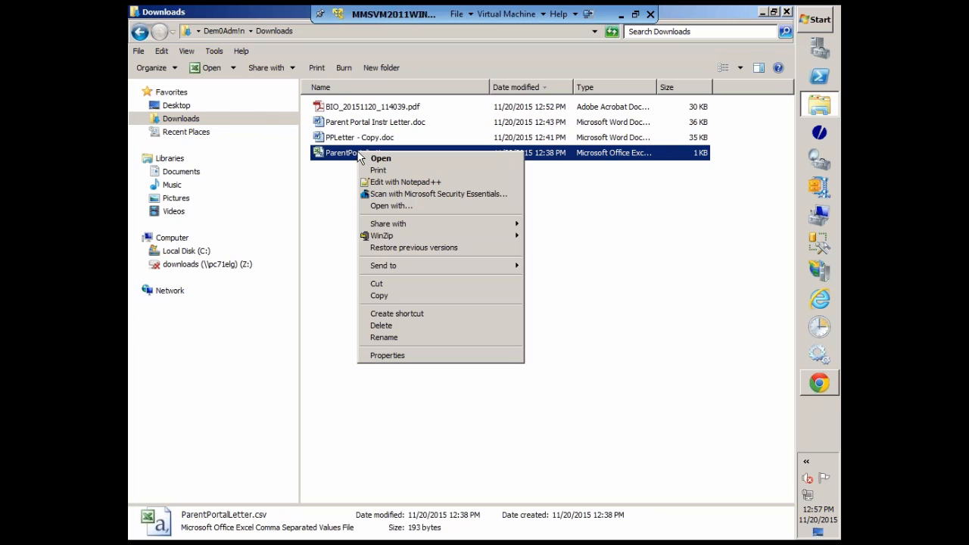
click(413, 182)
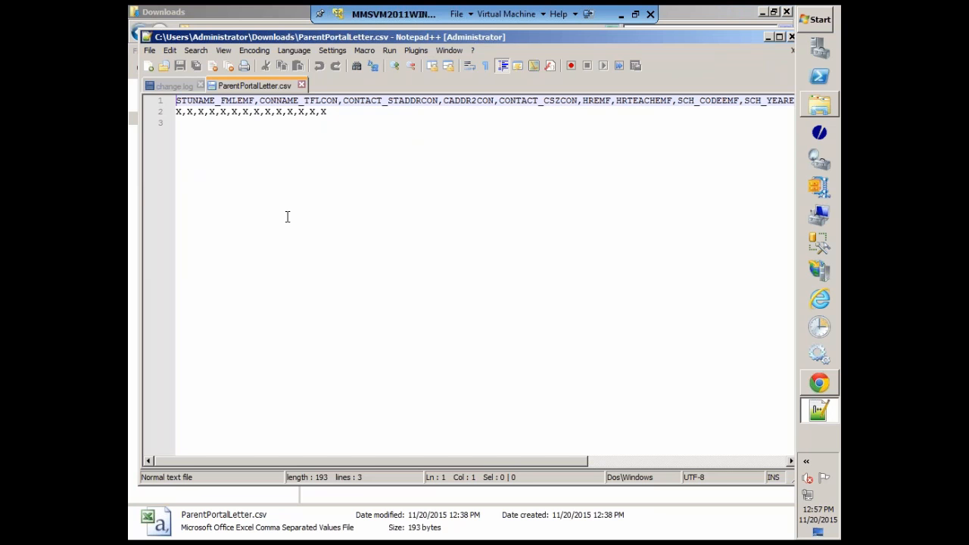
Save ParentPortalLetter.csv under the same name in Downloads, replacing the existing file, and close Notepad++.
click(148, 51)
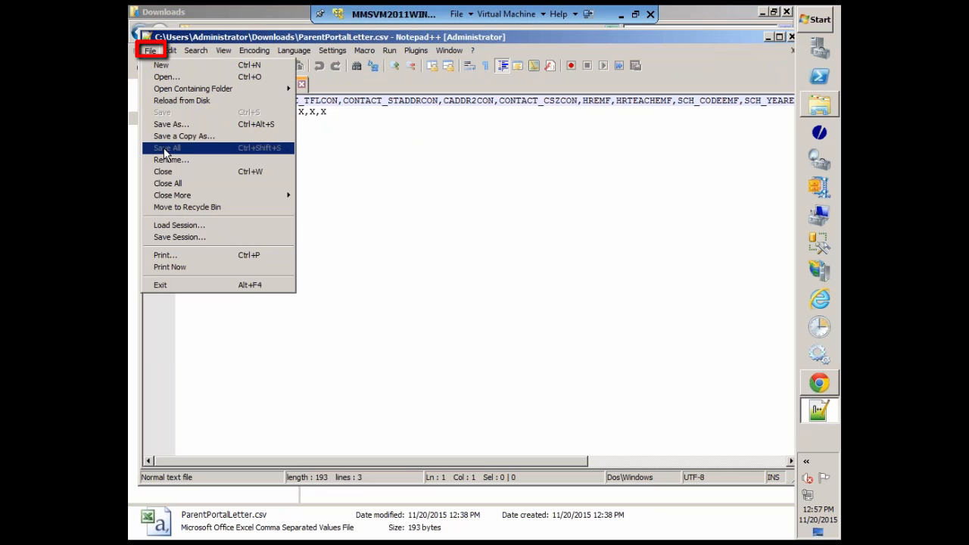
click(168, 126)
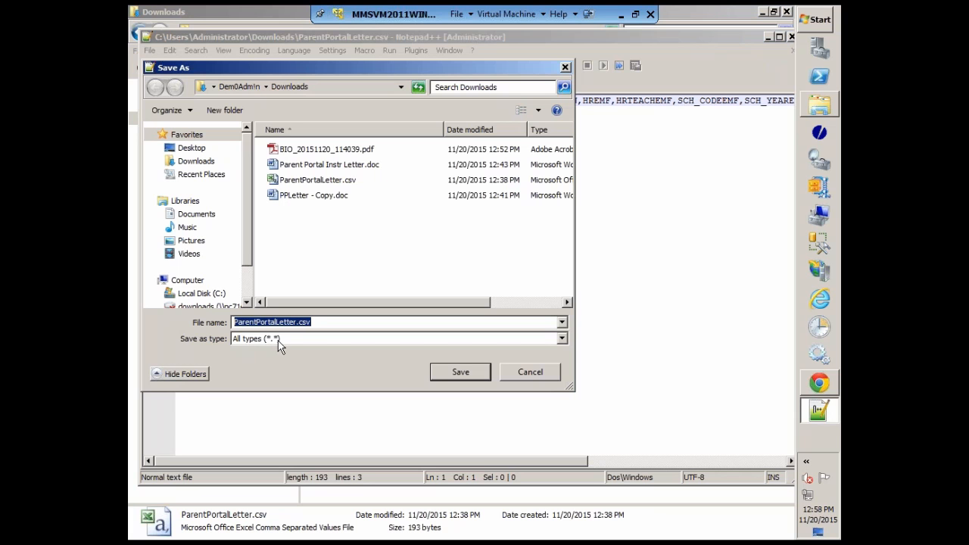
click(458, 373)
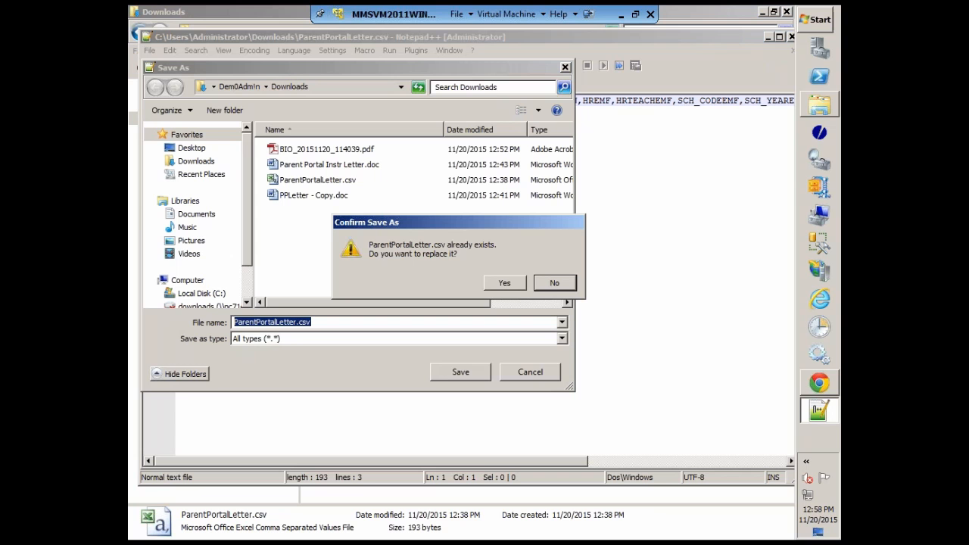
click(507, 286)
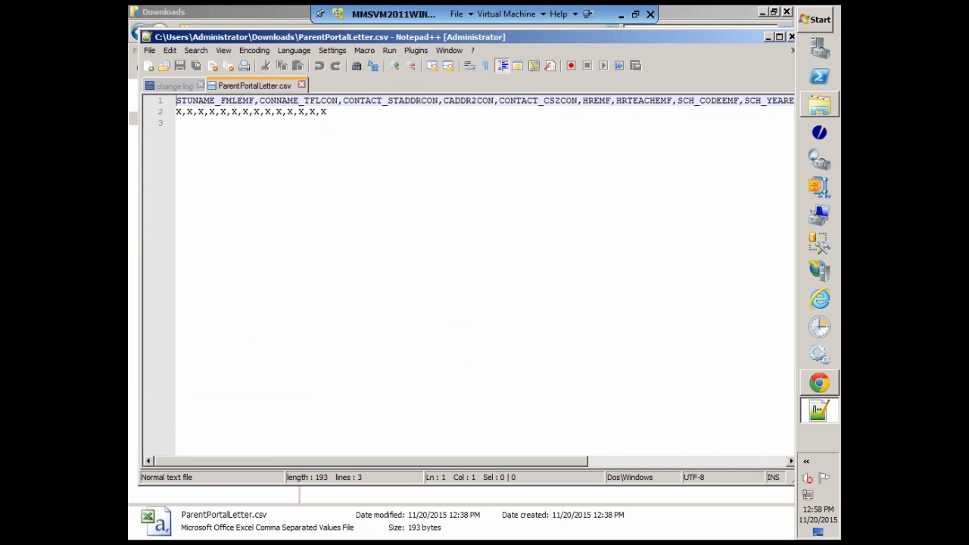
click(791, 37)
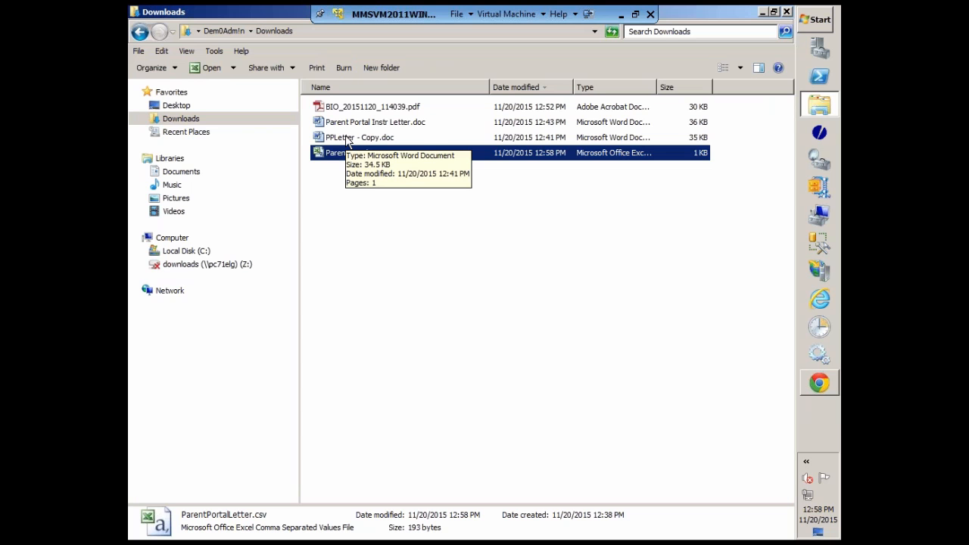
Reopen PPLetter - Copy.doc in Word and allow its query on ParentPortalLetter.csv to run.
double_click(347, 138)
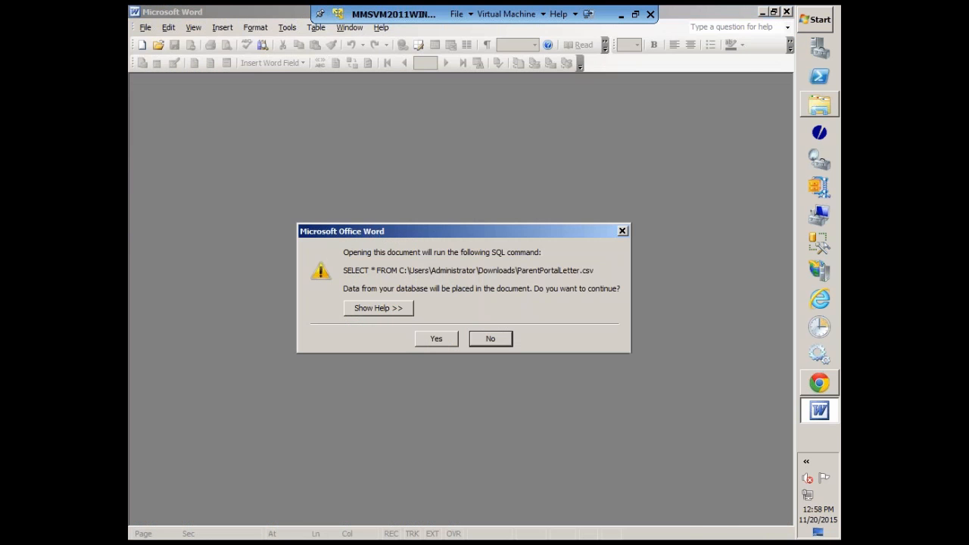
click(449, 341)
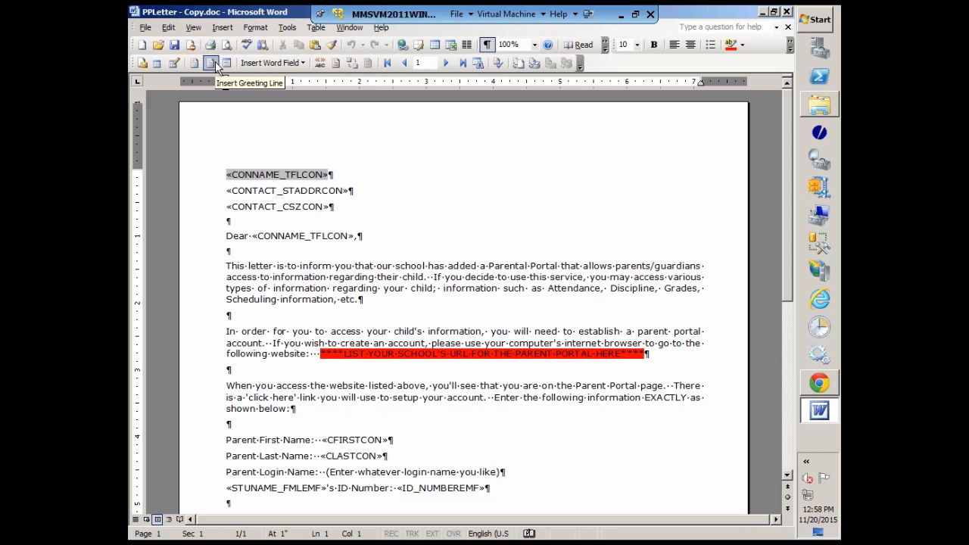
click(215, 64)
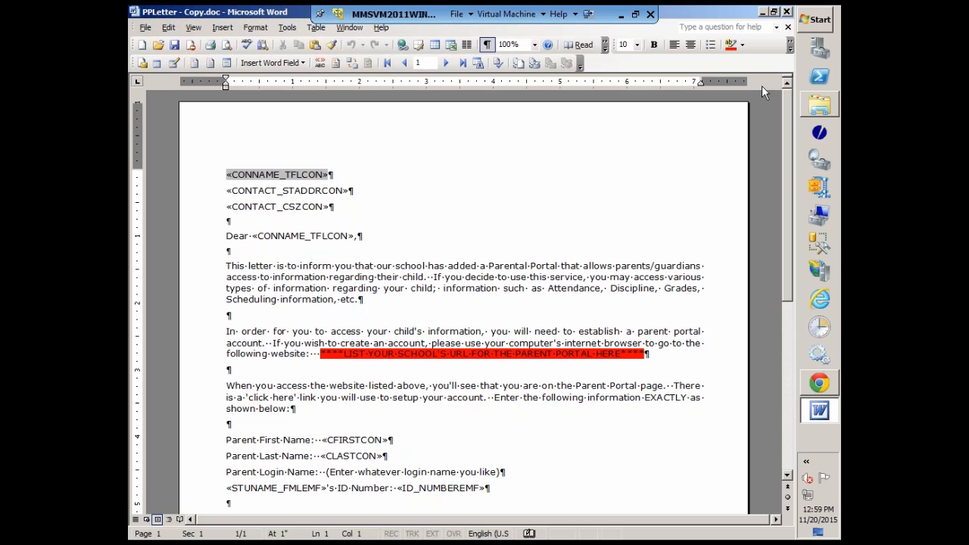
Change the highlight of the school URL placeholder line to yellow, then save and close PPLetter - Copy.doc.
drag(647, 353, 321, 355)
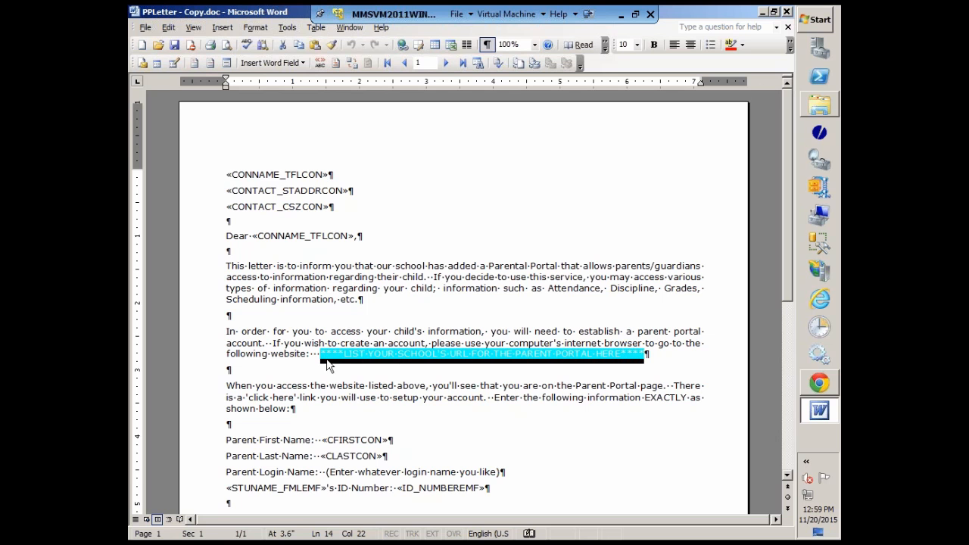
click(742, 45)
click(732, 81)
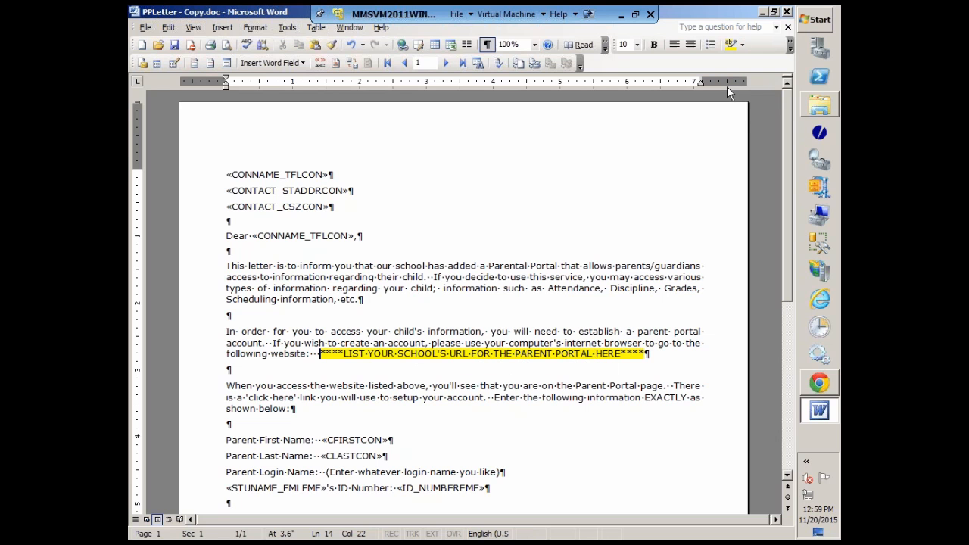
click(582, 377)
click(175, 48)
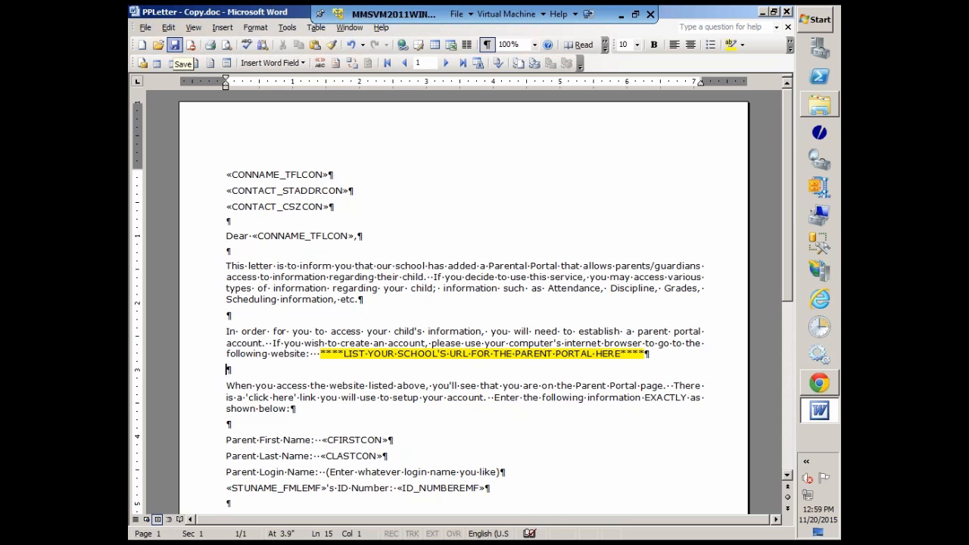
click(786, 12)
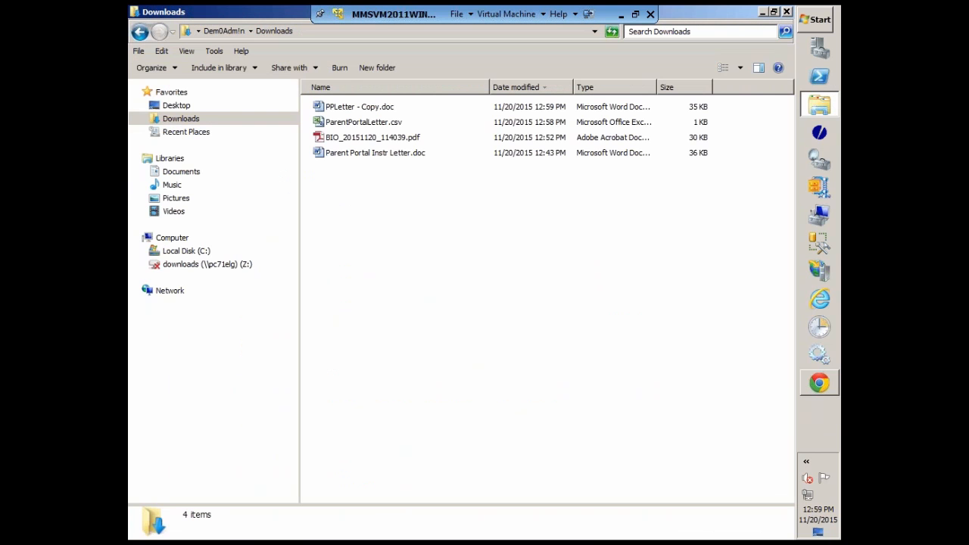
Minimize the Downloads folder, switch to the MMS Staff Portal in Chrome, and go to the Manage Letter Templates page.
click(762, 12)
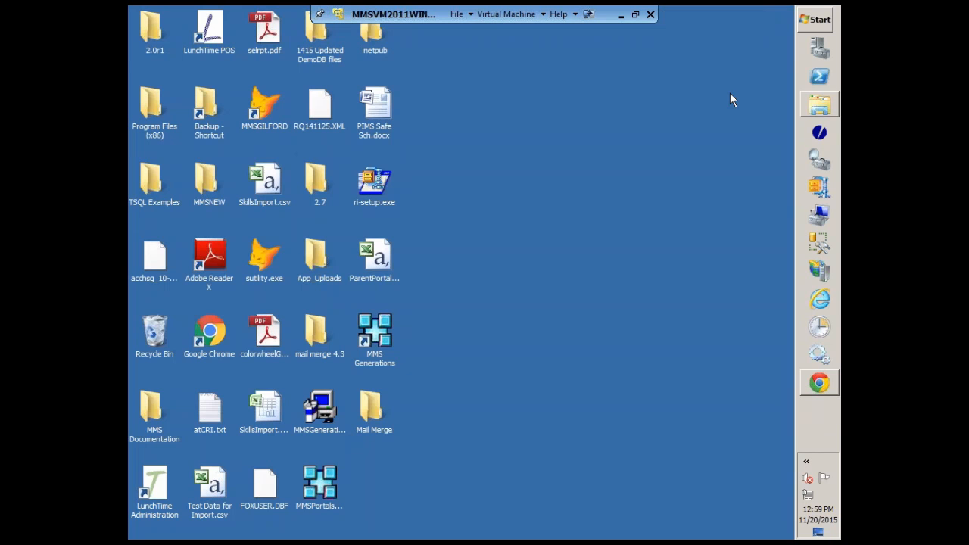
click(819, 384)
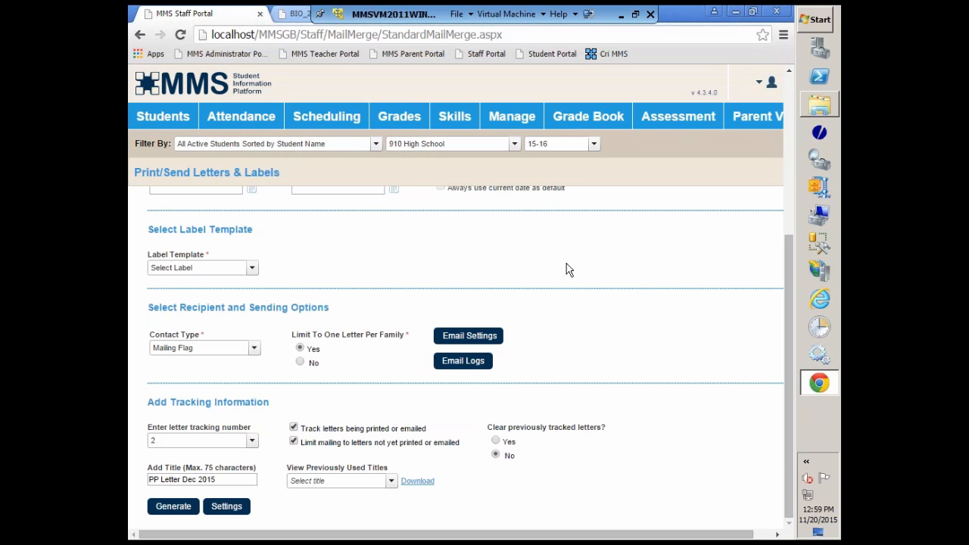
scroll(788, 329, up, 2)
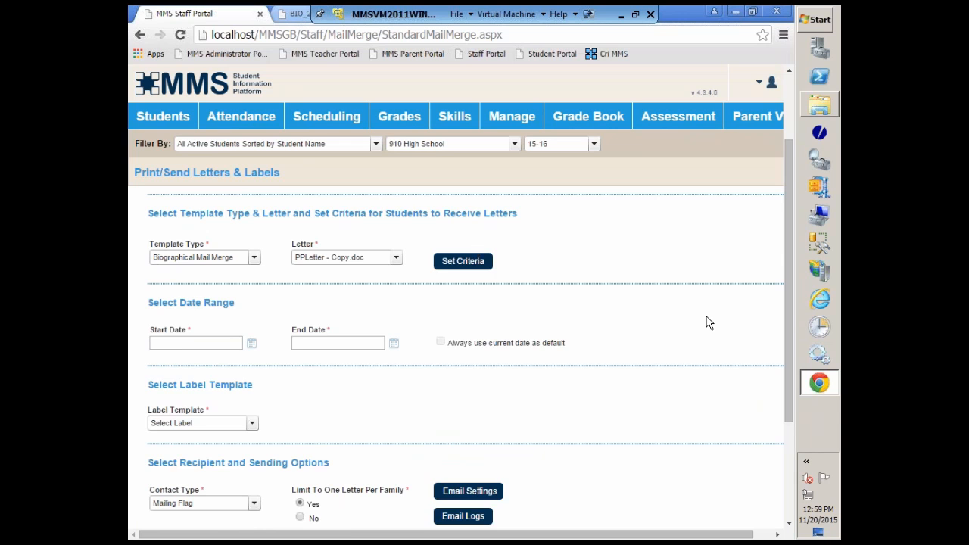
scroll(706, 316, up, 2)
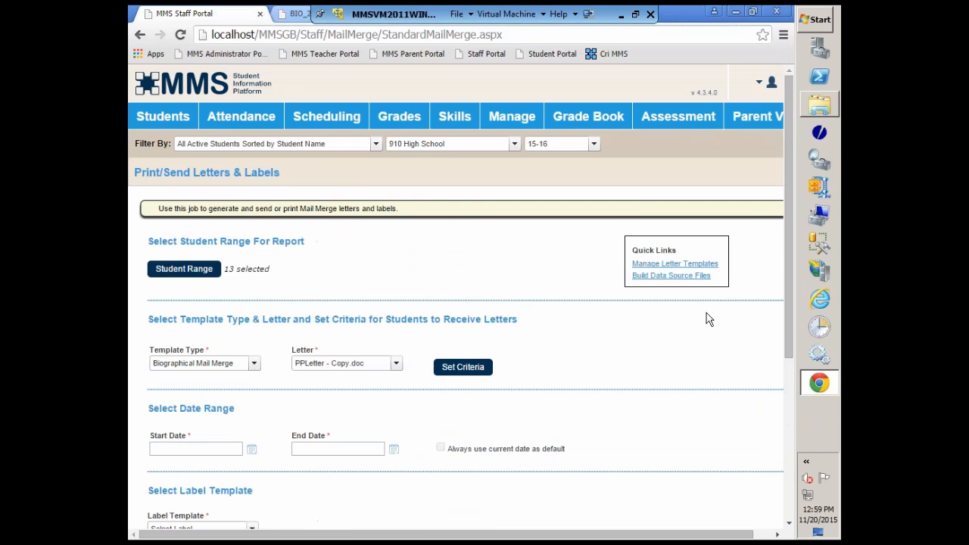
click(653, 265)
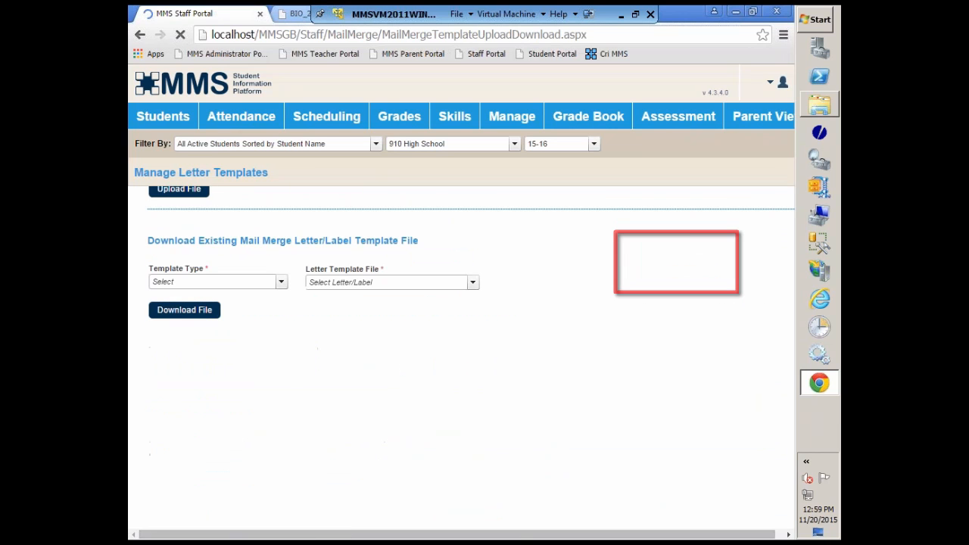
Upload PPLetter - Copy.doc from the Downloads folder as a Biographical Mail Merge letter template.
click(280, 283)
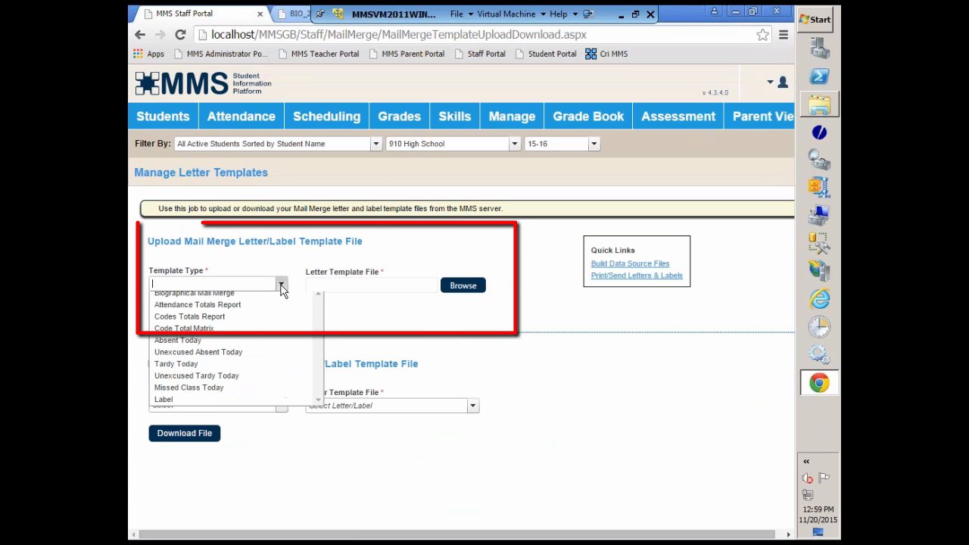
click(217, 298)
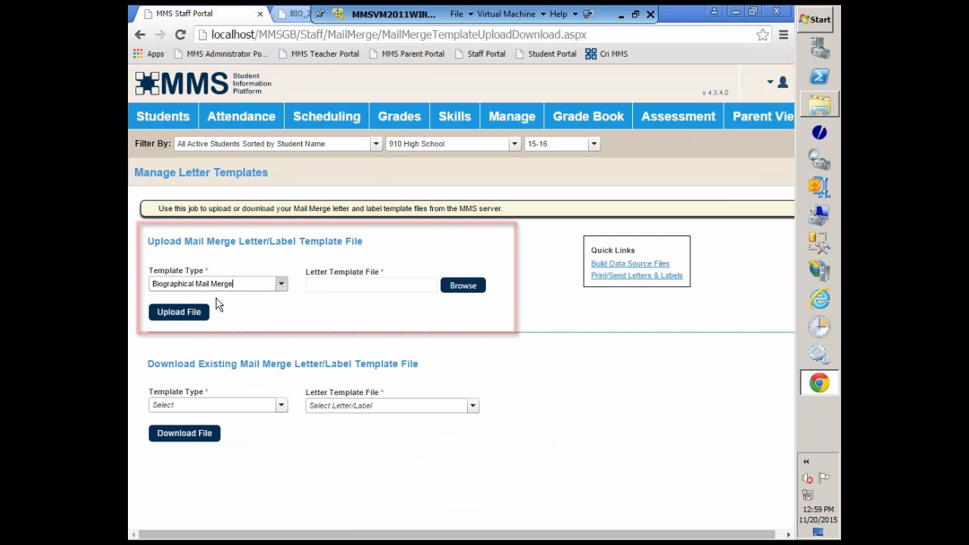
click(462, 285)
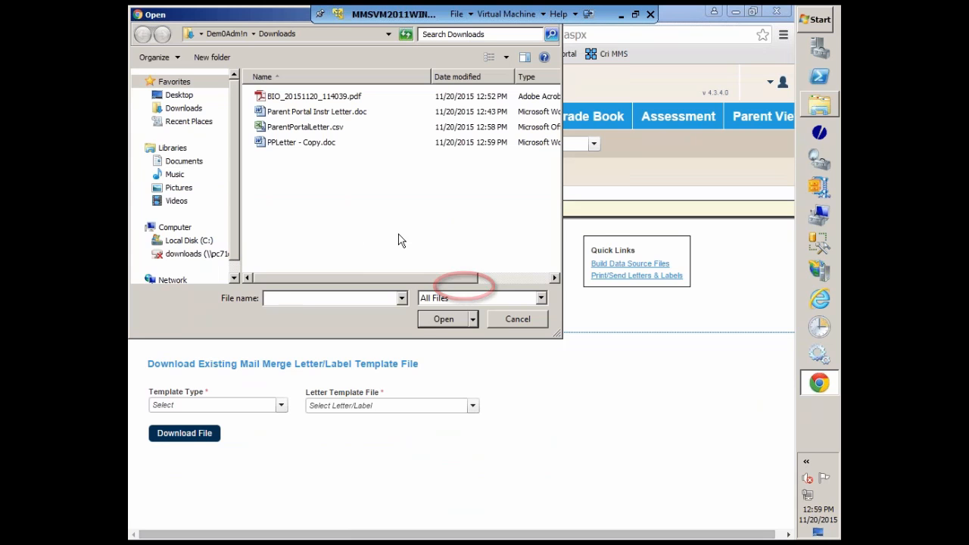
click(287, 146)
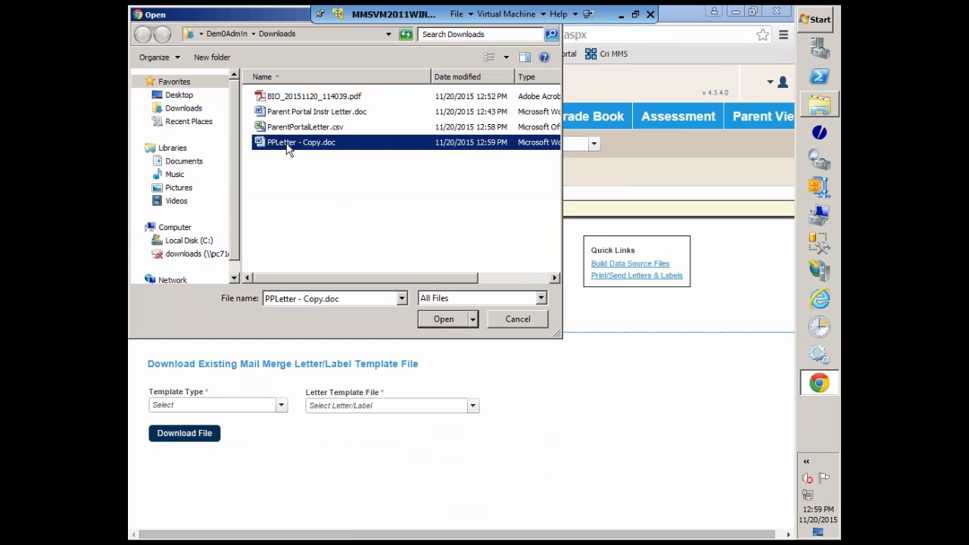
click(445, 320)
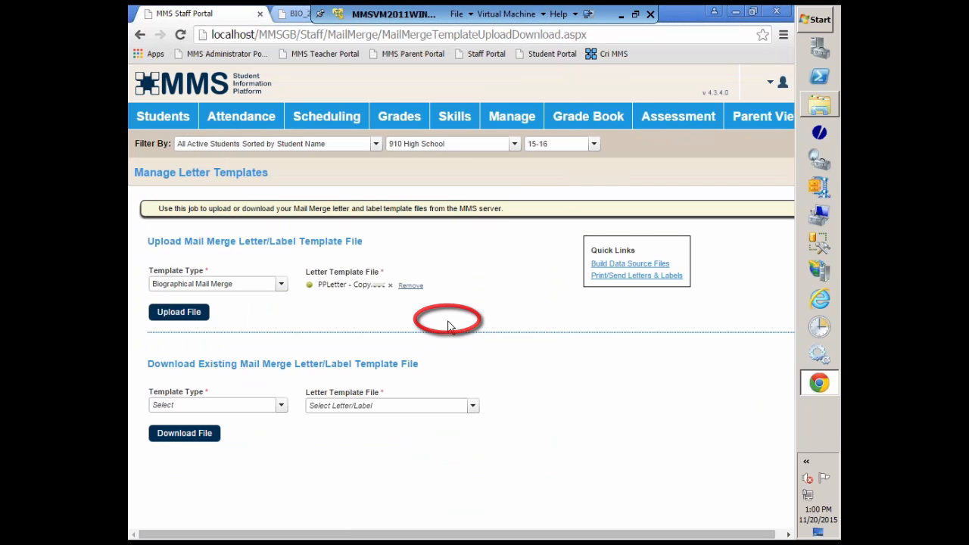
click(168, 316)
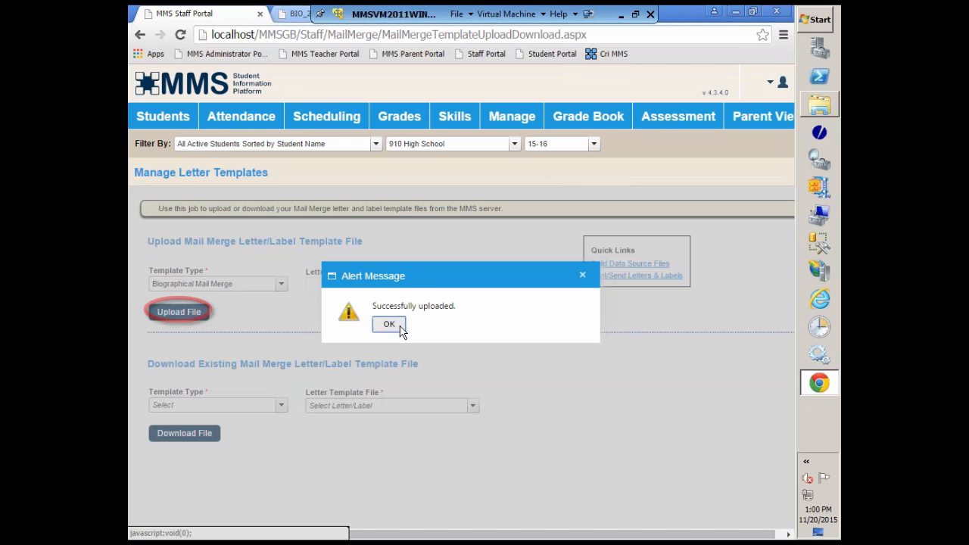
click(388, 324)
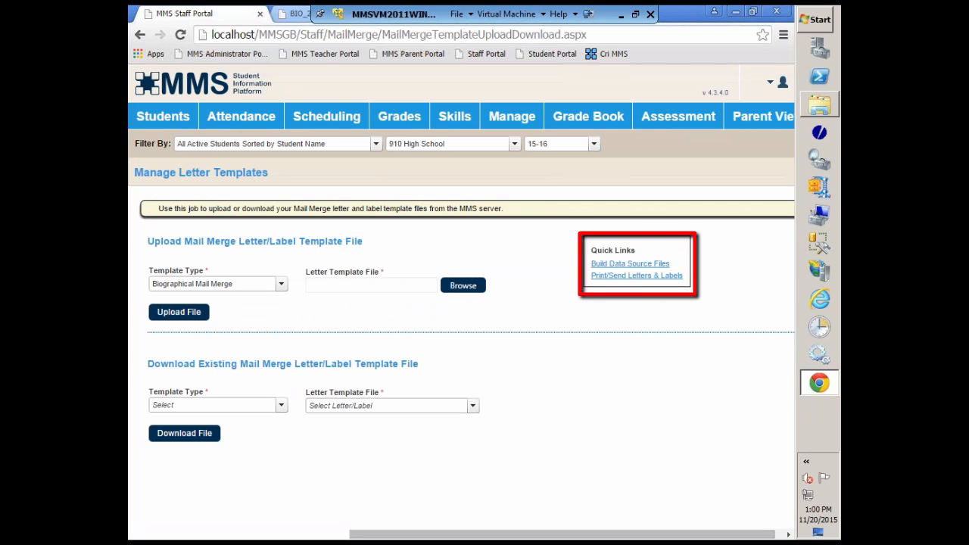
Return to Print/Send Letters & Labels and limit the student range to the first 19 listed students.
click(634, 277)
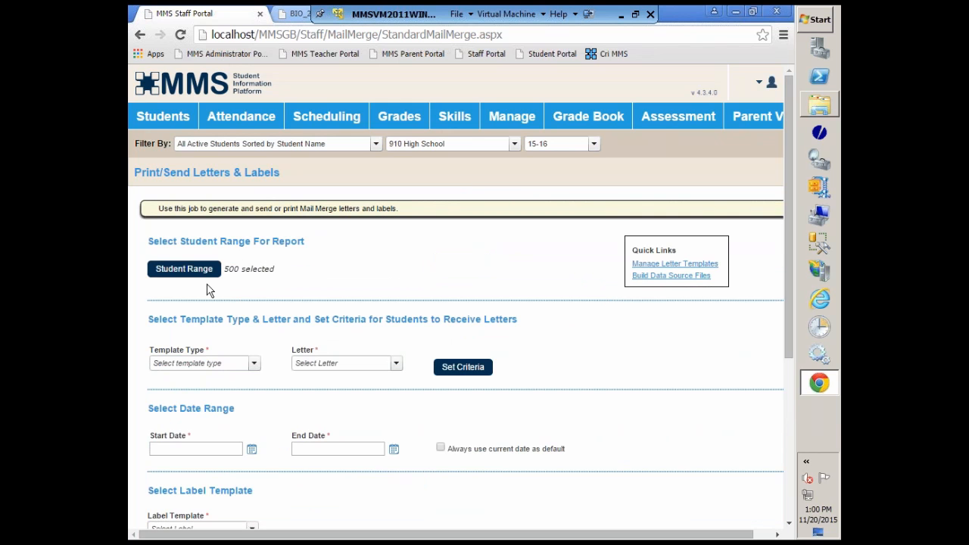
click(199, 272)
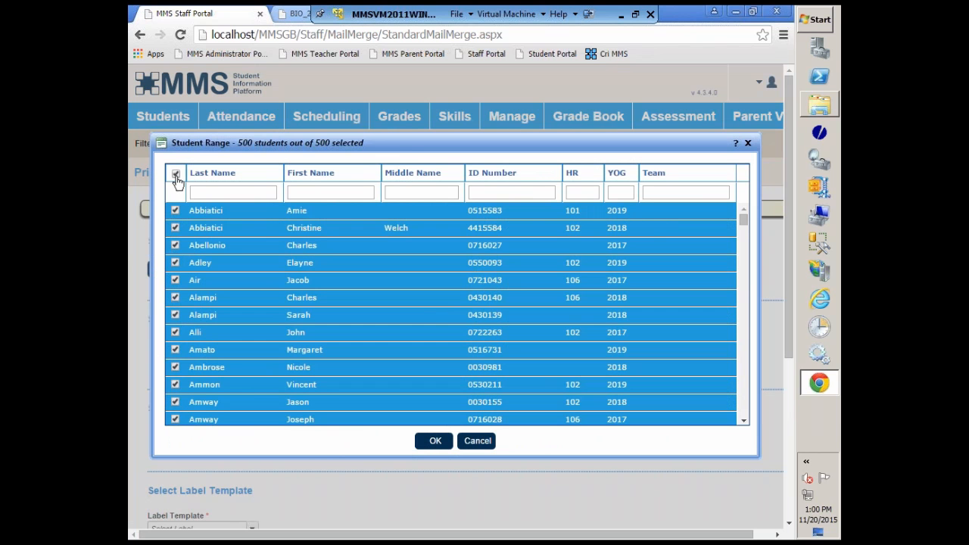
click(176, 175)
click(175, 212)
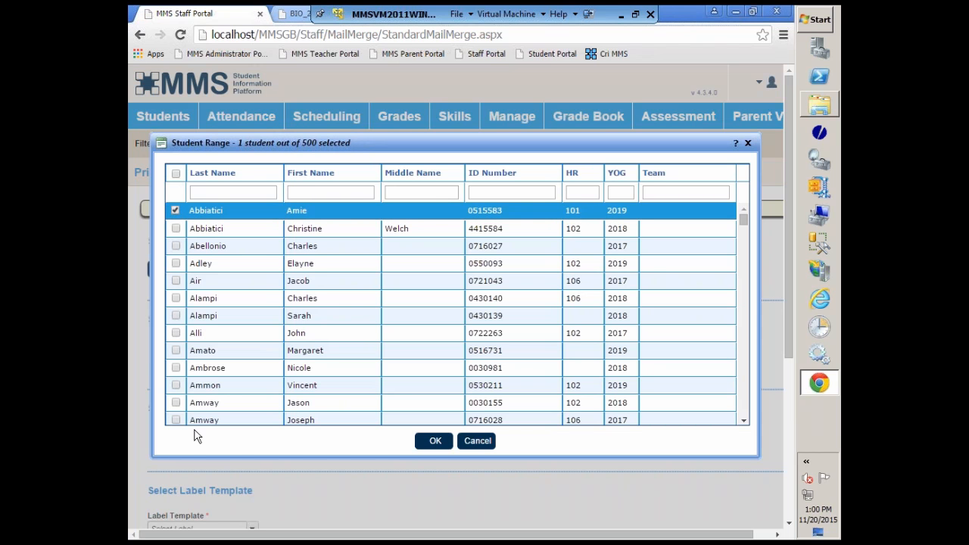
scroll(746, 419, down, 3)
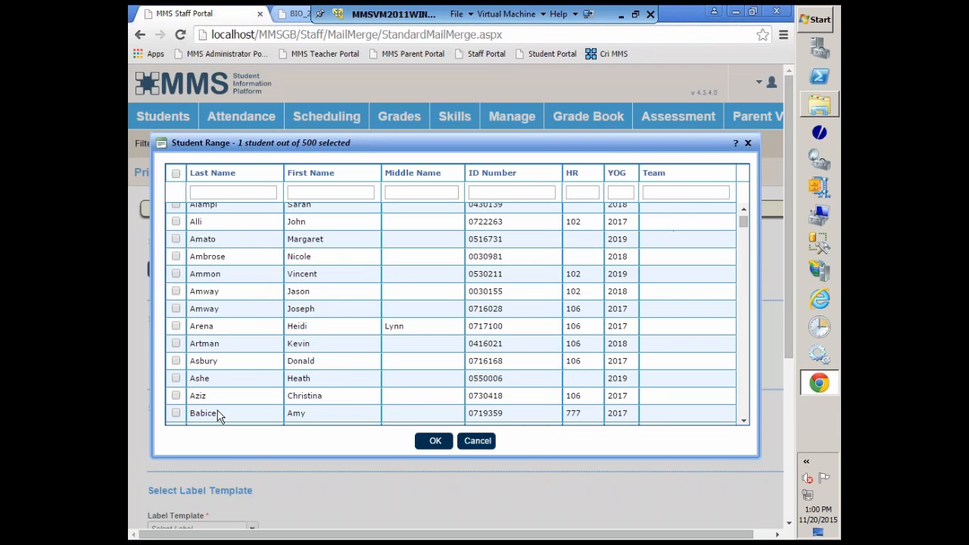
shift+click(175, 412)
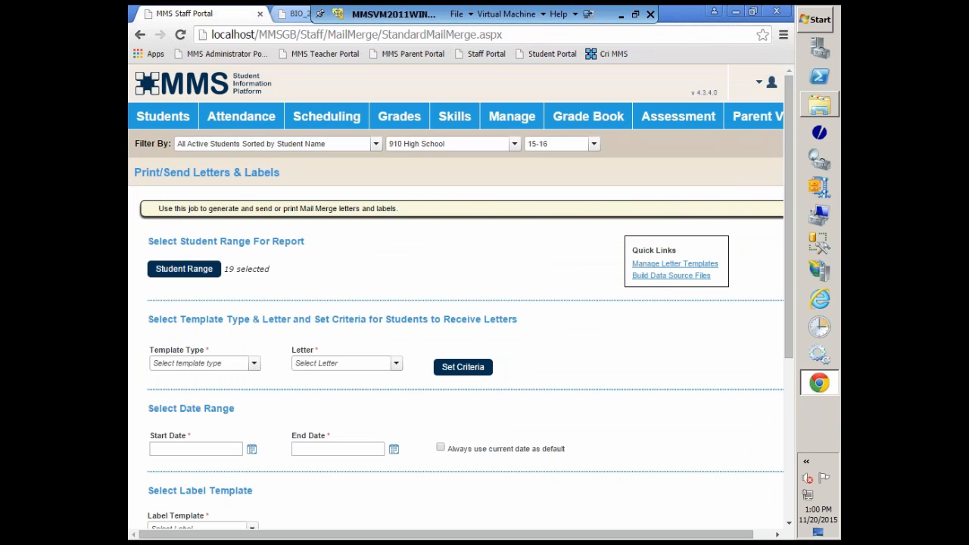
click(434, 441)
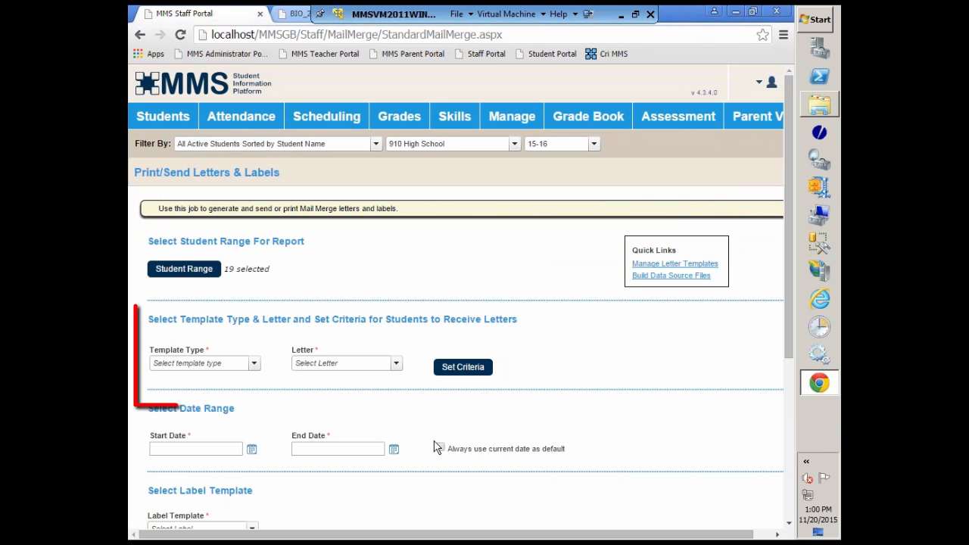
Choose the Biographical Mail Merge template type and the PPLetter - Copy.doc letter for the mailing.
click(252, 364)
click(220, 380)
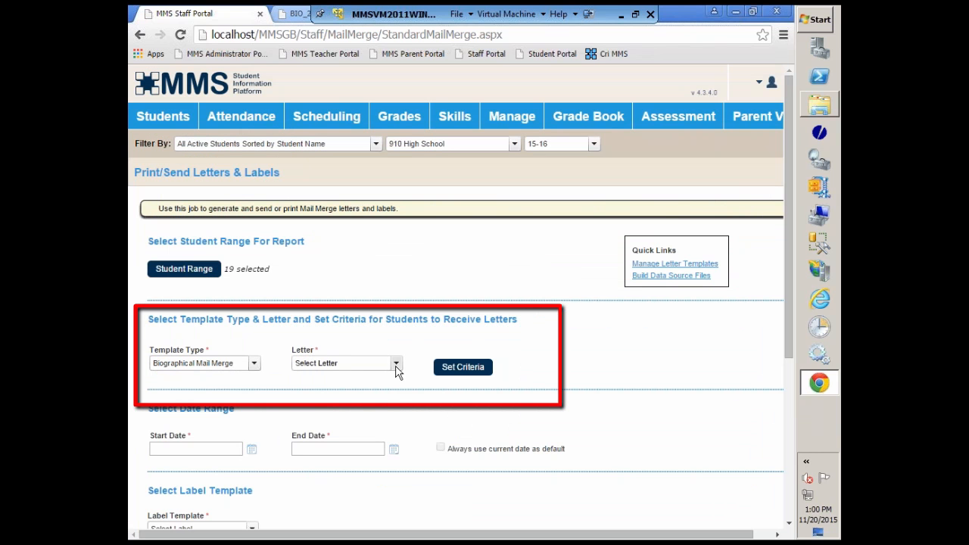
click(396, 364)
click(341, 389)
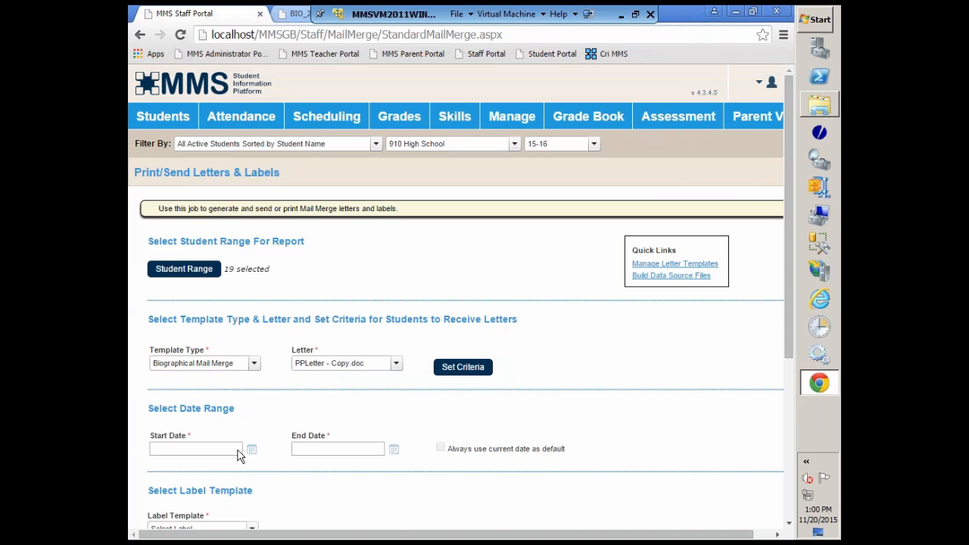
Set the contact type to Mailing Flag and limit the mailing to one letter per family.
scroll(456, 471, down, 2)
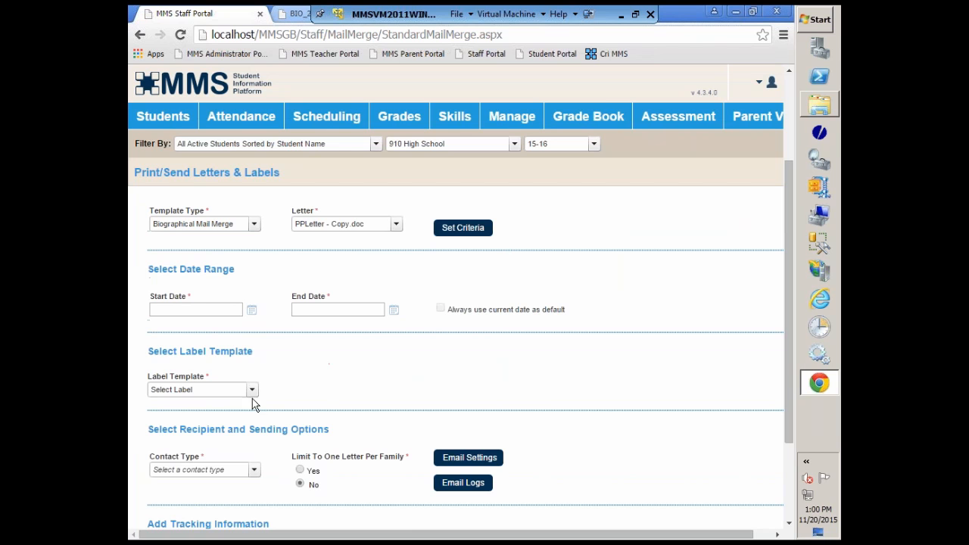
click(254, 470)
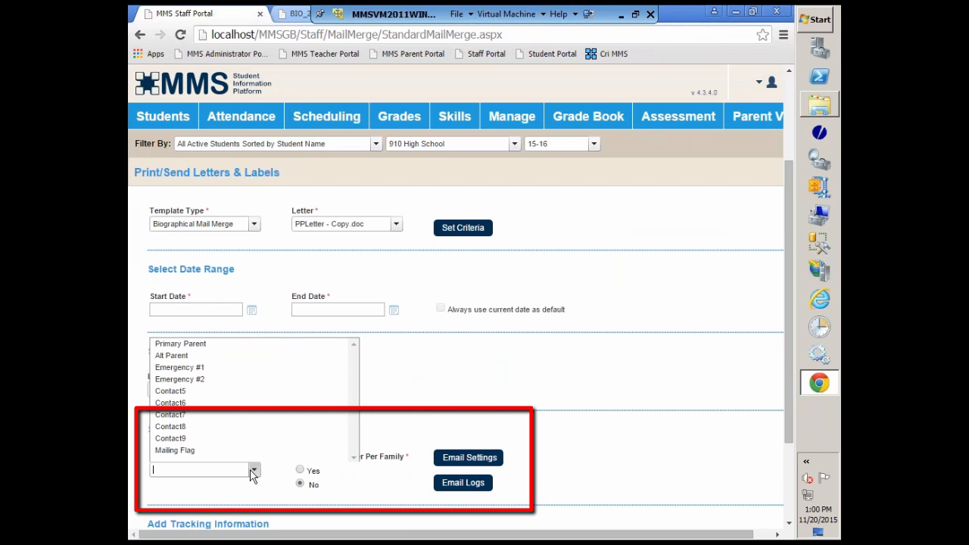
click(164, 448)
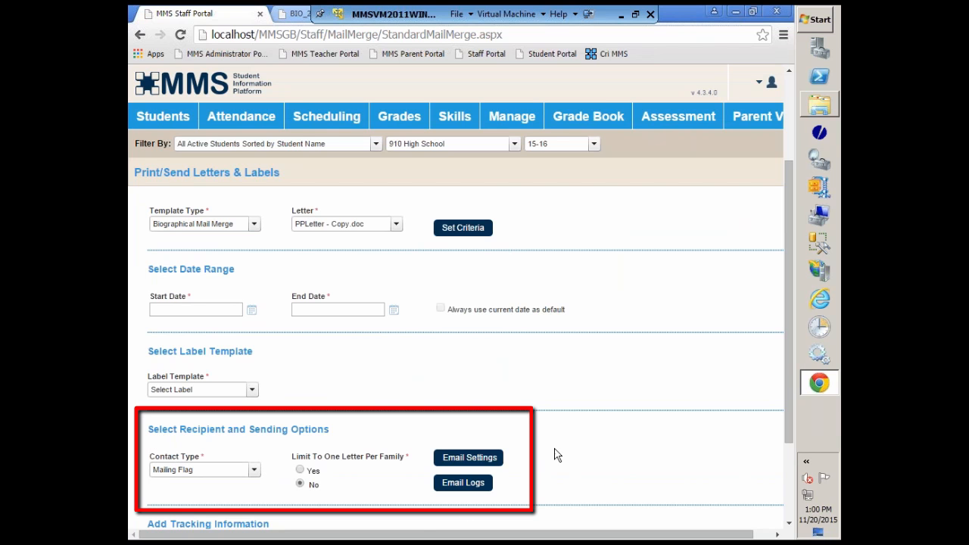
click(300, 470)
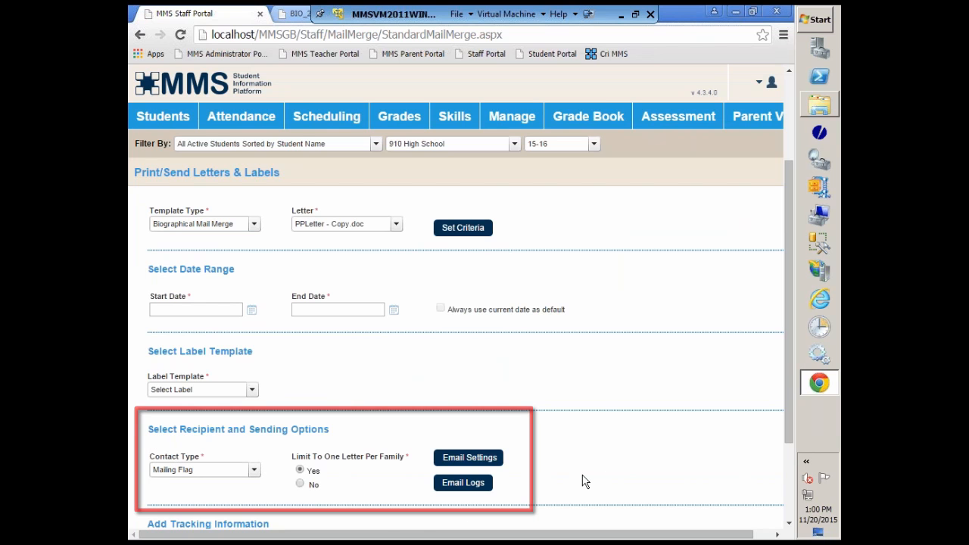
Set letter tracking number 2, enable tracking and limiting to letters not yet printed or emailed, and title the mailing PP Letter Dec 2015.
scroll(587, 481, down, 3)
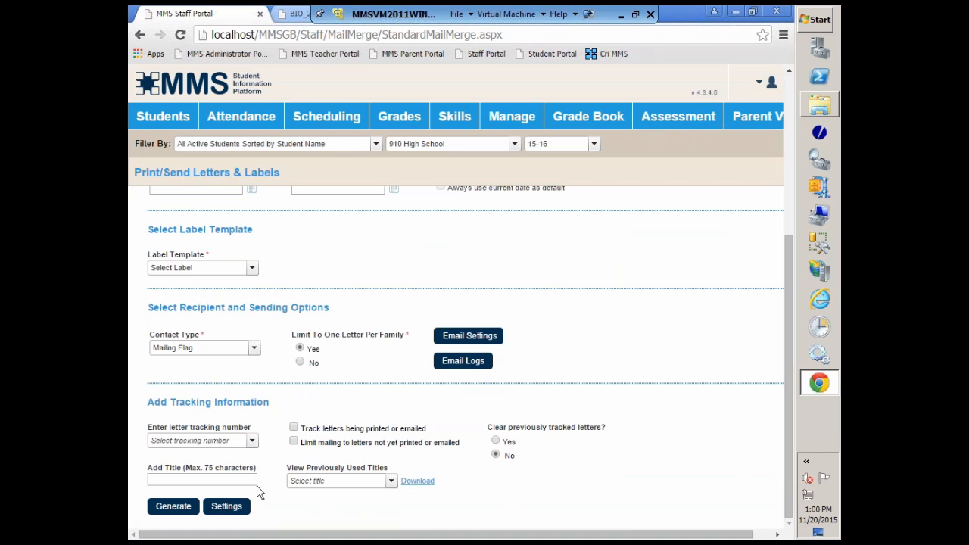
click(251, 440)
click(155, 465)
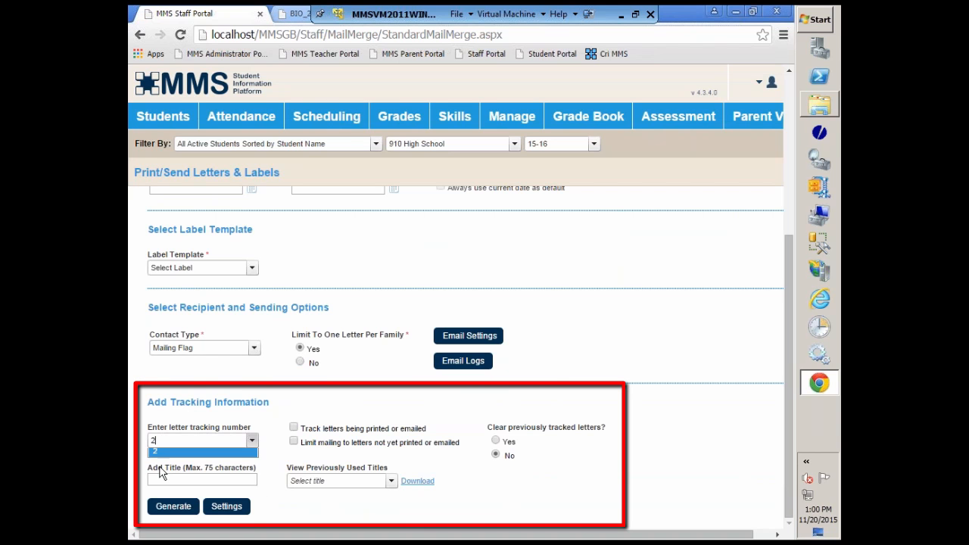
click(297, 427)
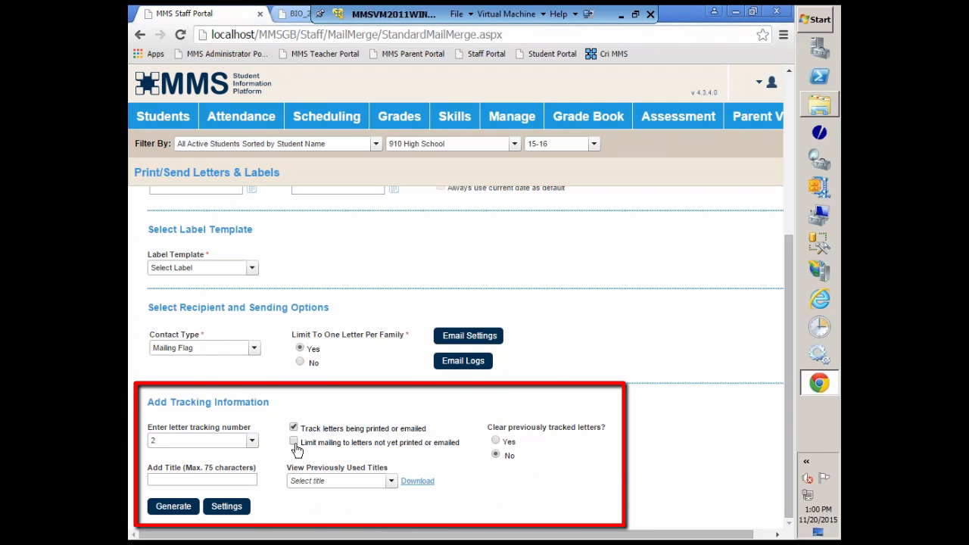
click(294, 441)
click(248, 480)
click(239, 482)
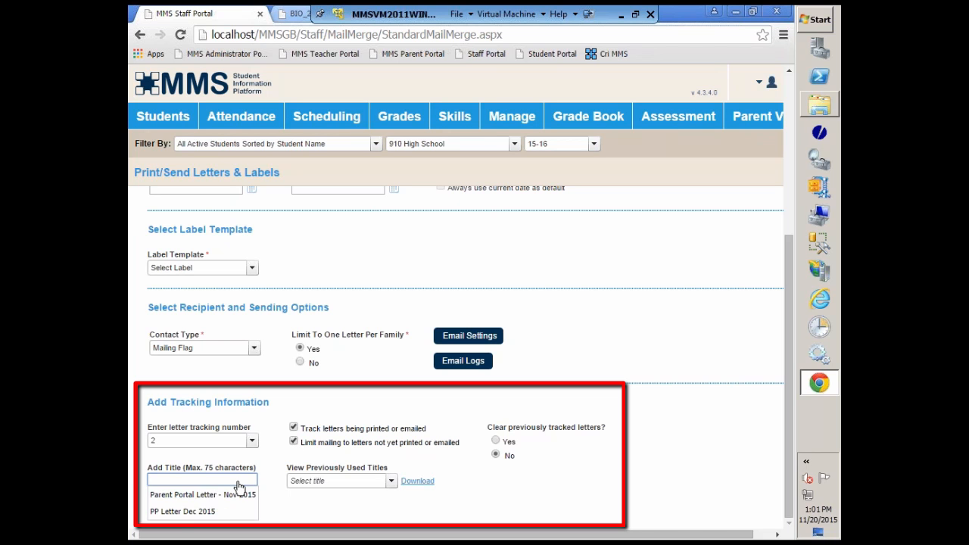
click(179, 513)
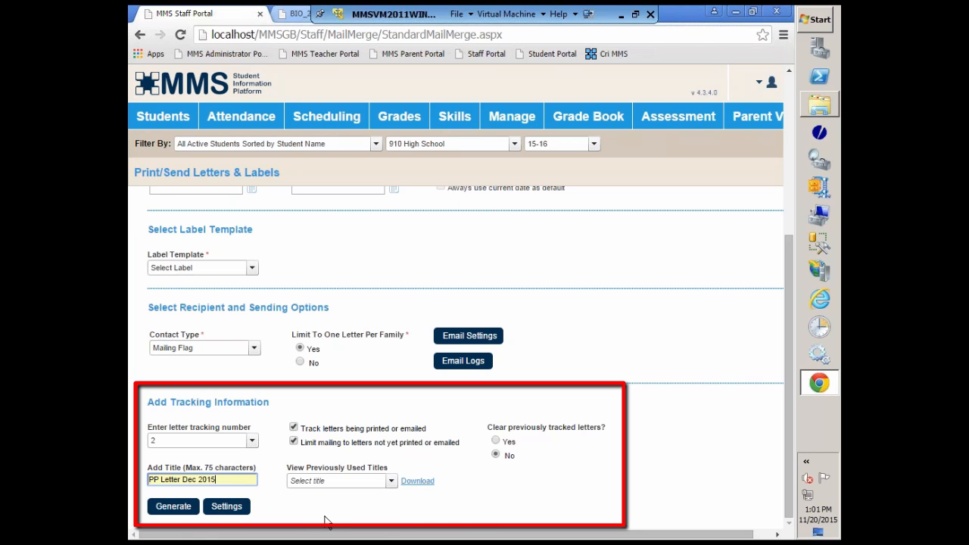
Generate the letters, review the merged PDF preview, and close the output with tracking recorded.
click(182, 508)
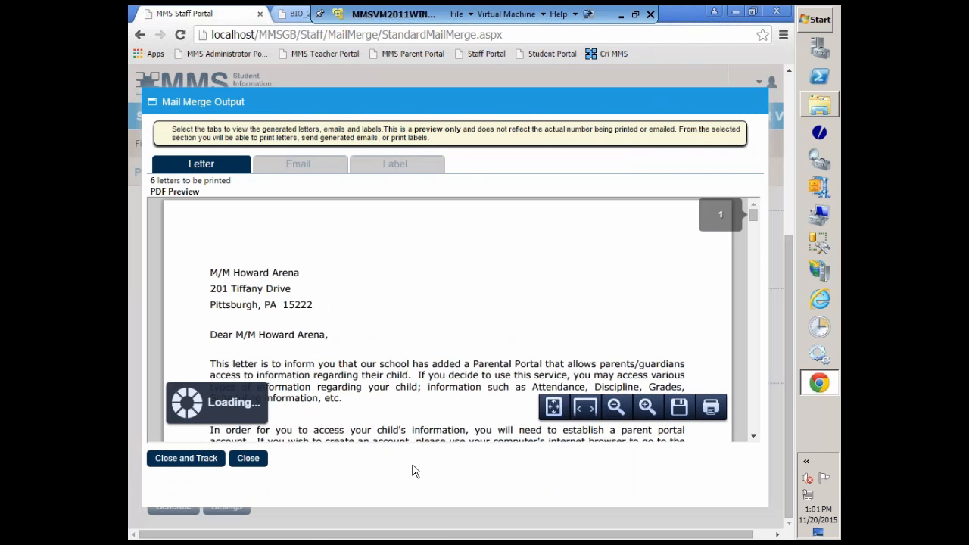
scroll(428, 351, down, 3)
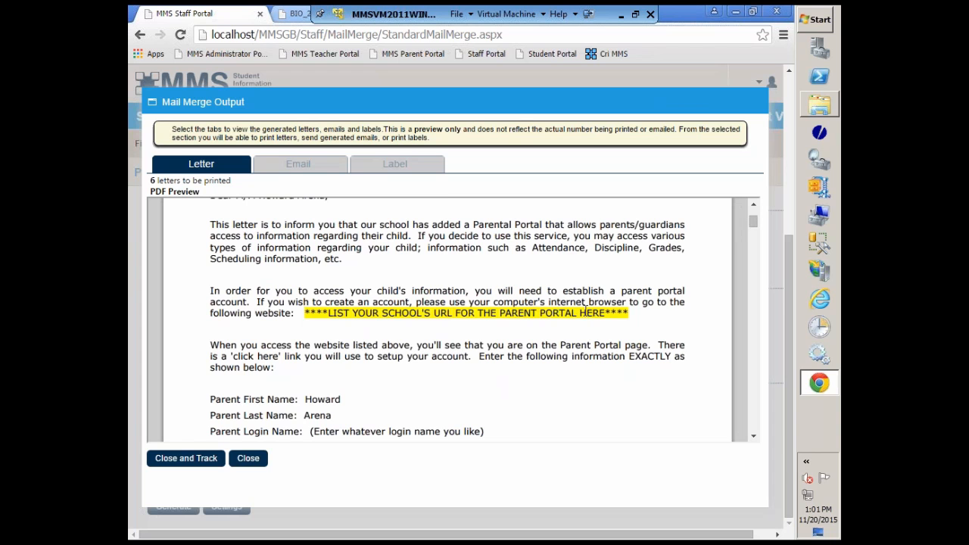
scroll(535, 371, down, 15)
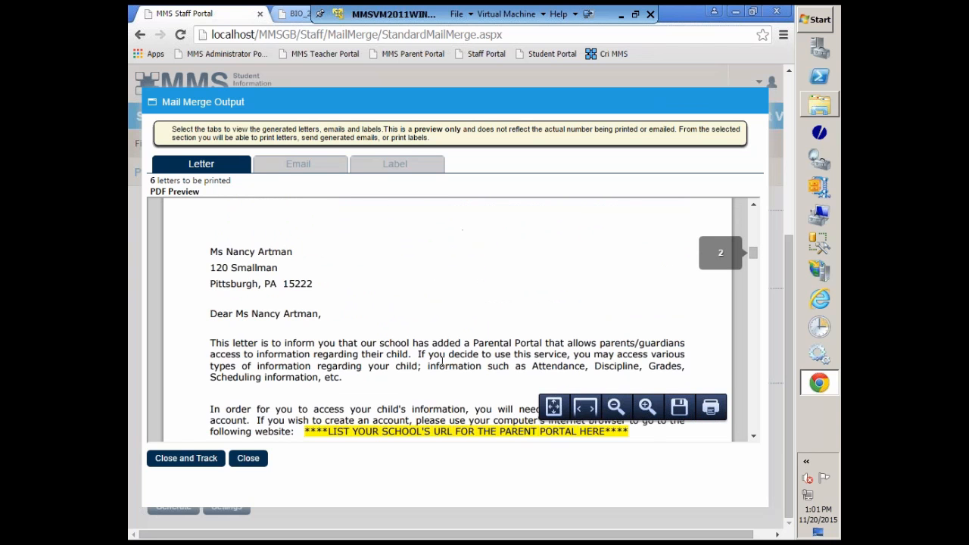
scroll(441, 362, down, 12)
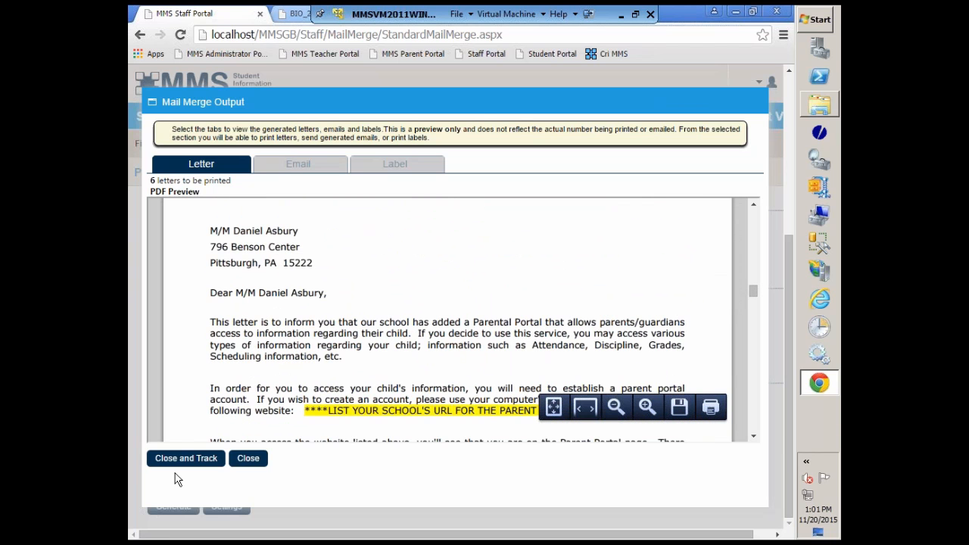
click(187, 461)
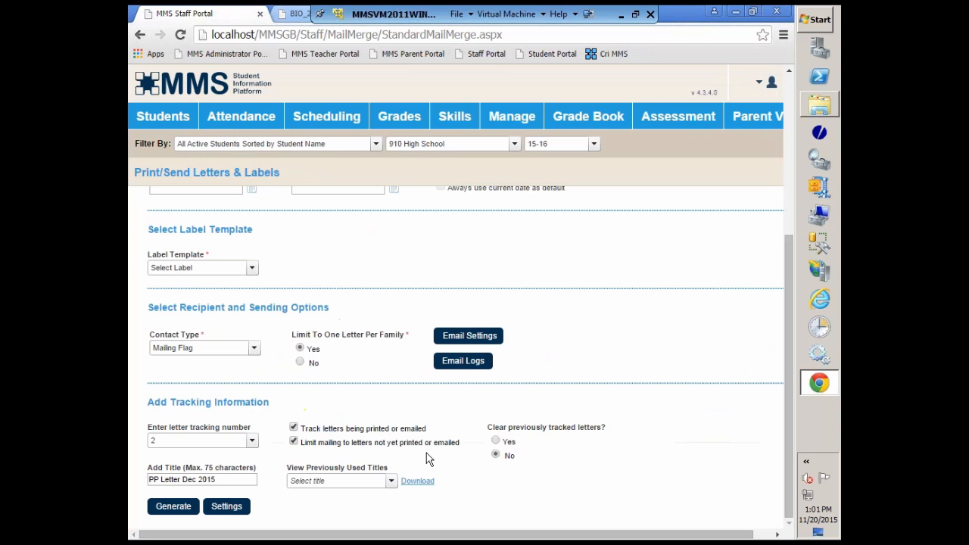